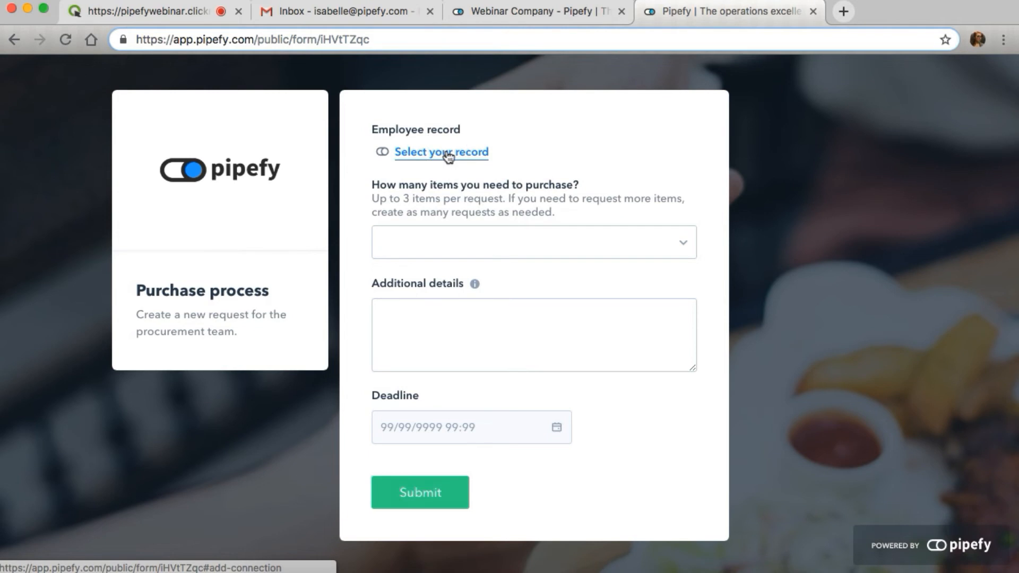
- Look up the employee by first name and attach their record to the purchase request form
click(449, 154)
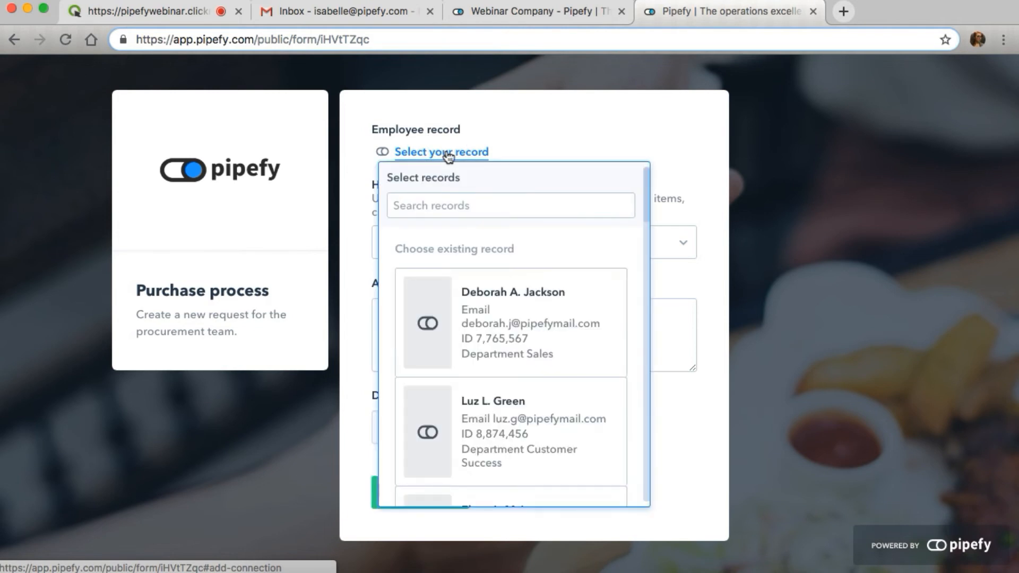
scroll(468, 229, down, 5)
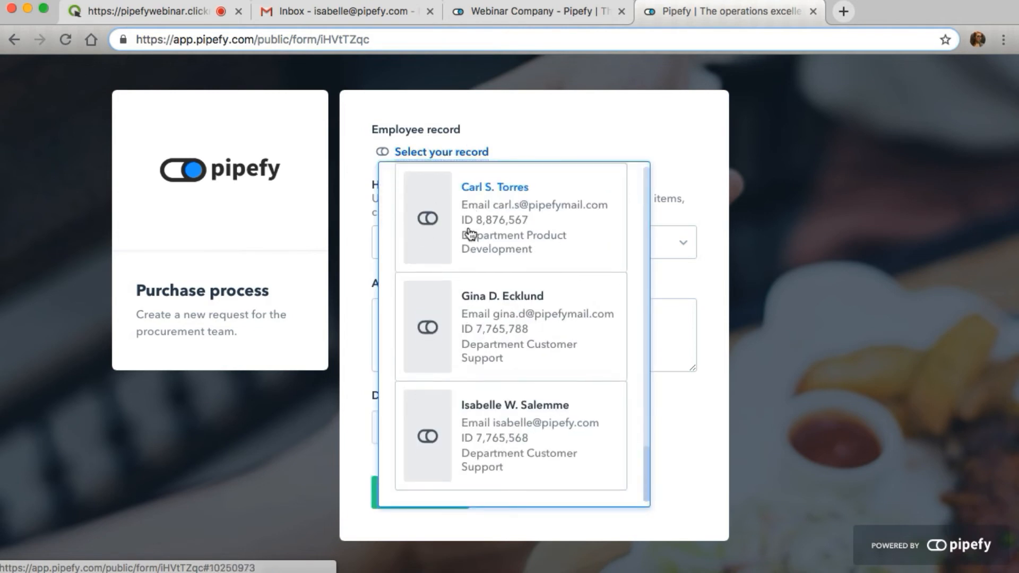
scroll(468, 232, up, 8)
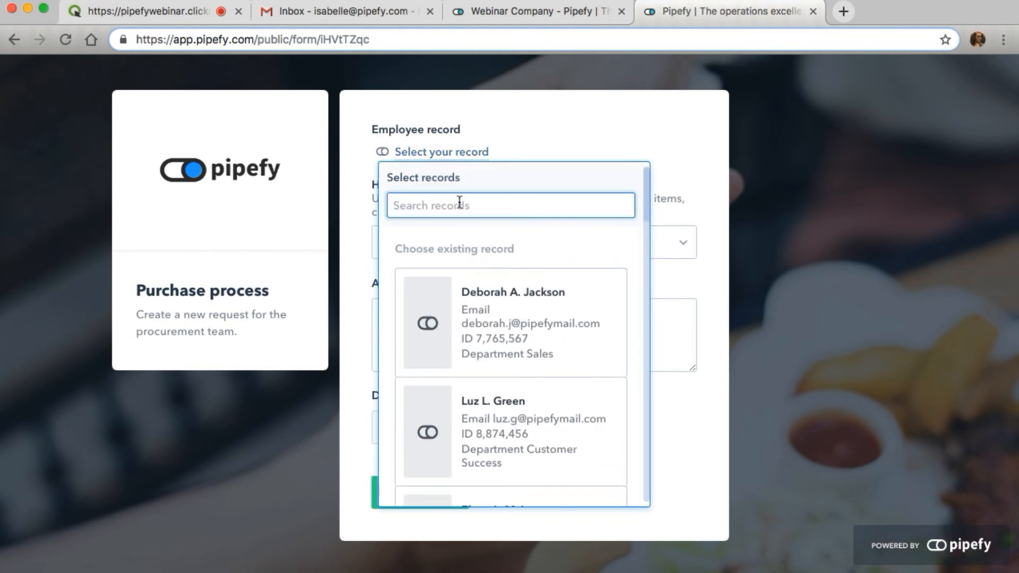
text(isabe)
click(498, 301)
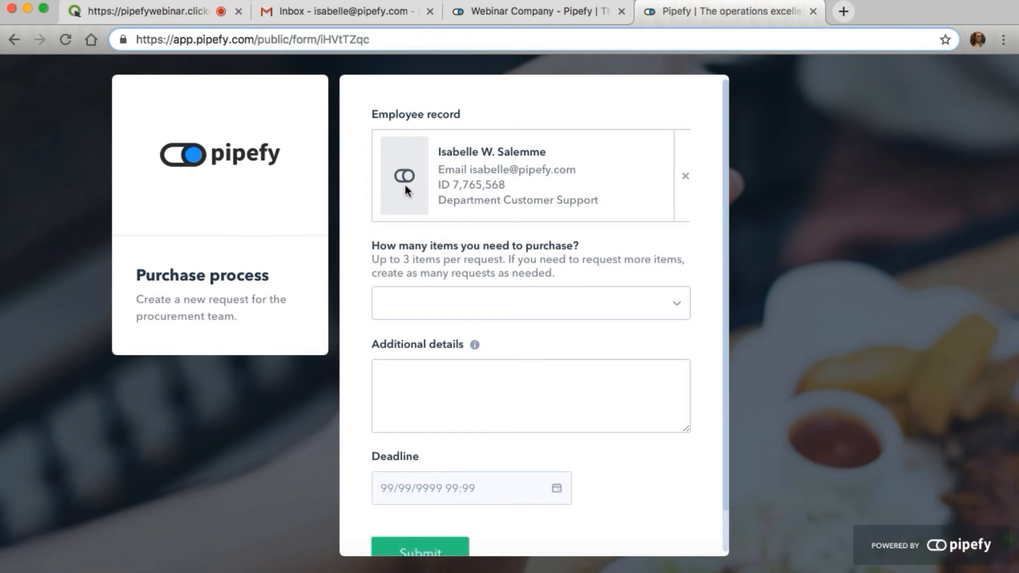
- Set the number of items to purchase to 1
scroll(517, 212, down, 2)
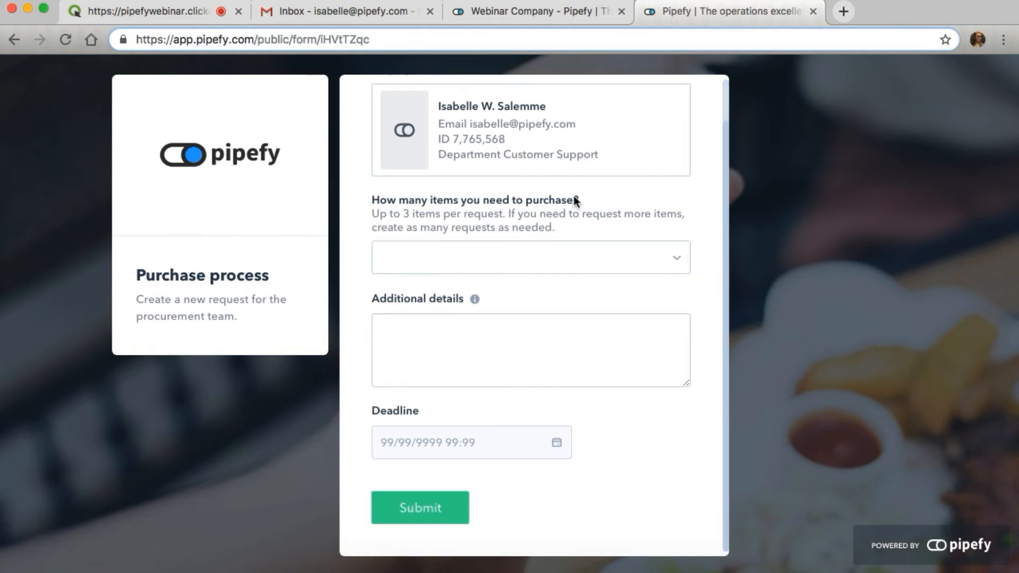
click(387, 346)
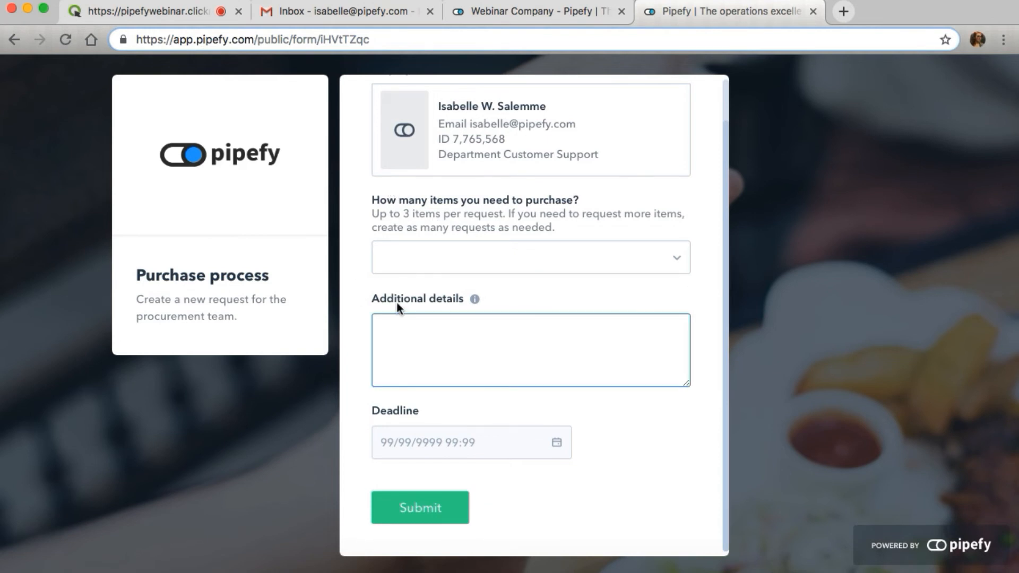
click(463, 268)
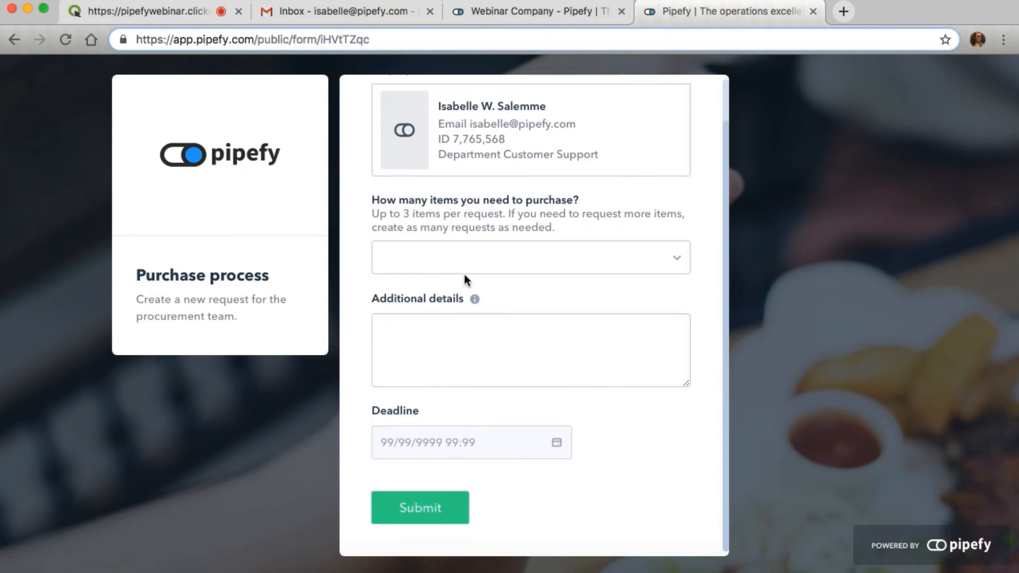
click(480, 266)
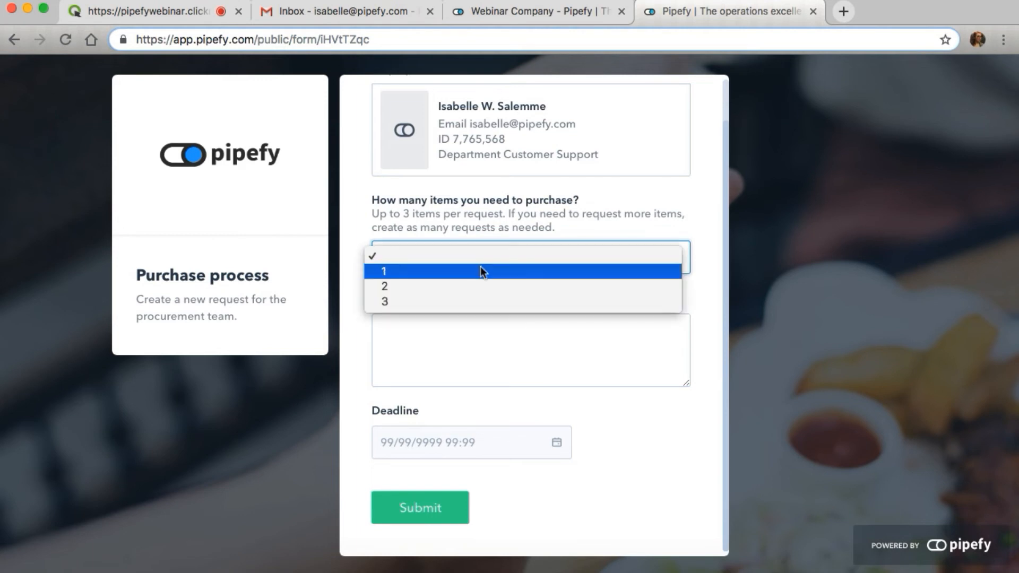
click(481, 270)
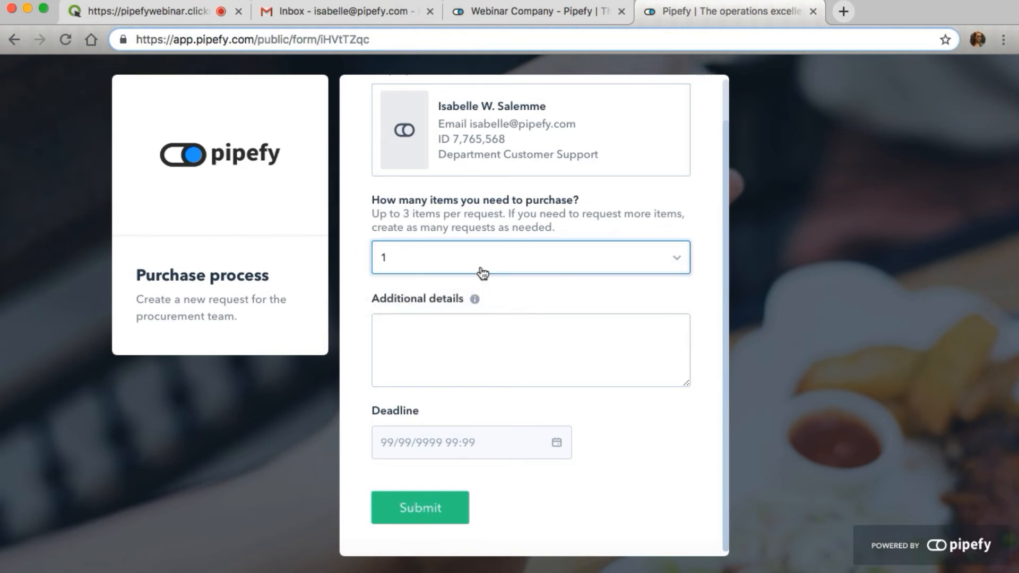
key(Tab)
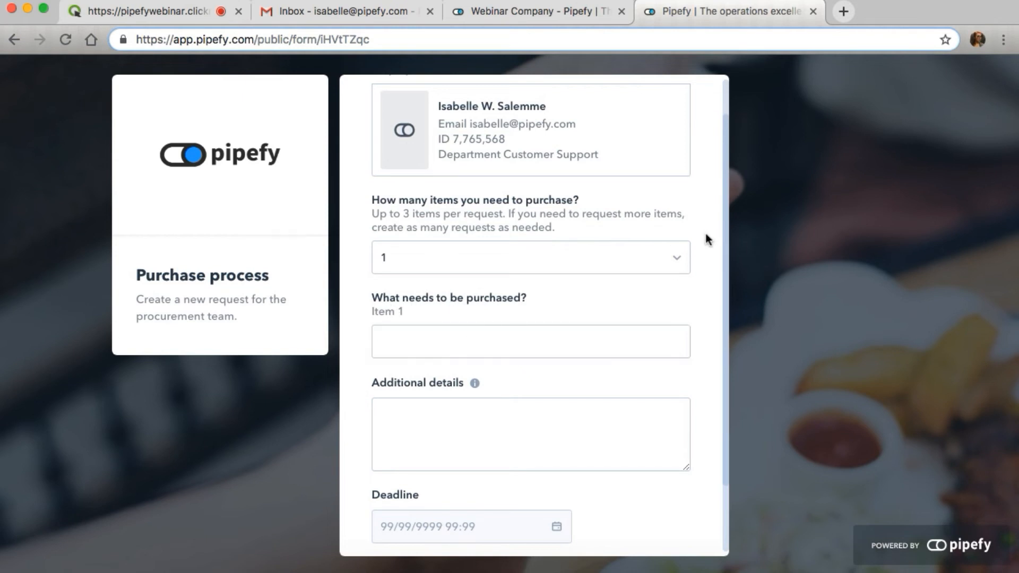
- Try 2 and 3 as the number of items to purchase, and return the quantity to 1
scroll(706, 233, down, 1)
scroll(705, 234, down, 1)
click(610, 212)
click(609, 218)
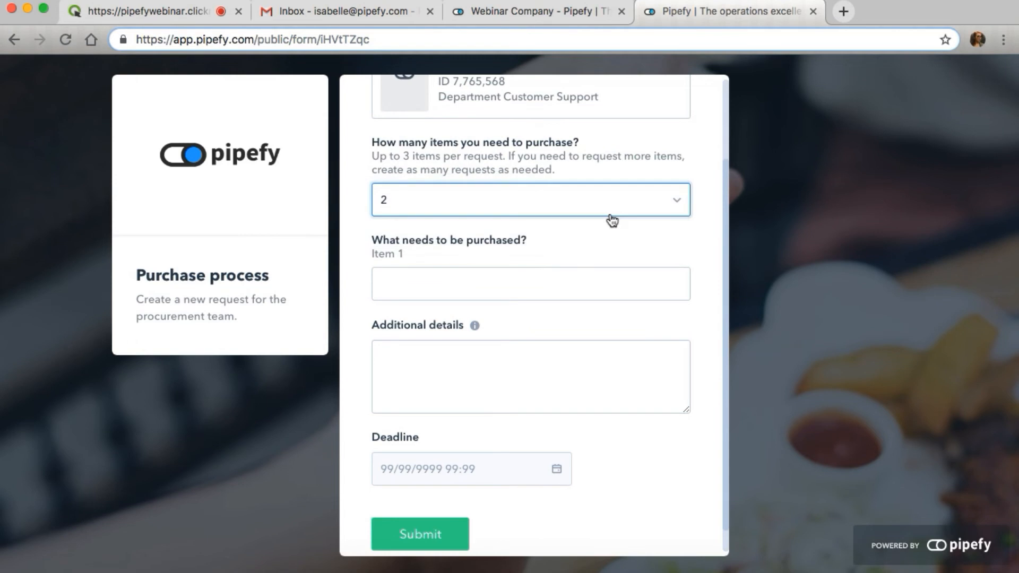
click(537, 201)
click(537, 201)
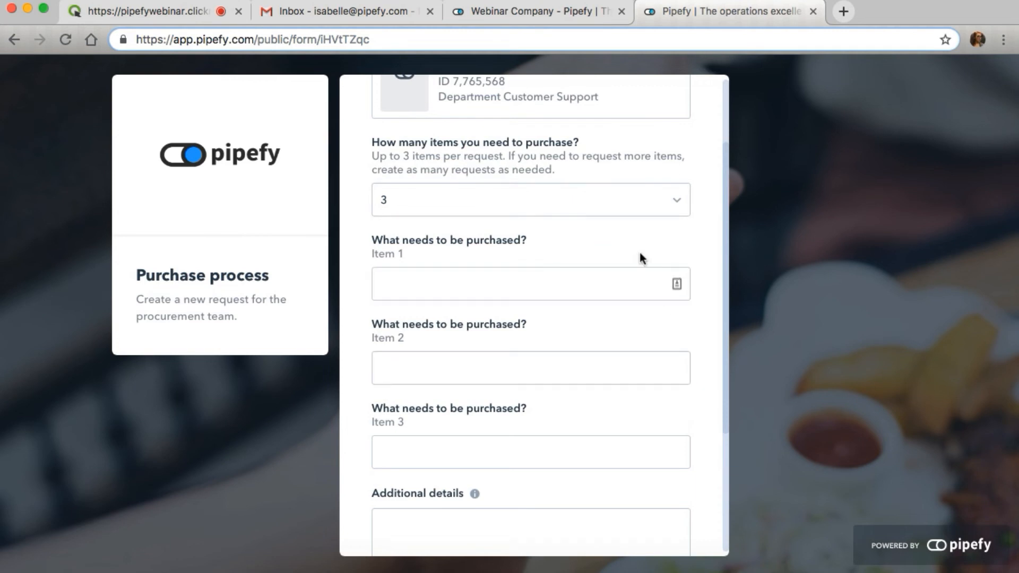
click(570, 200)
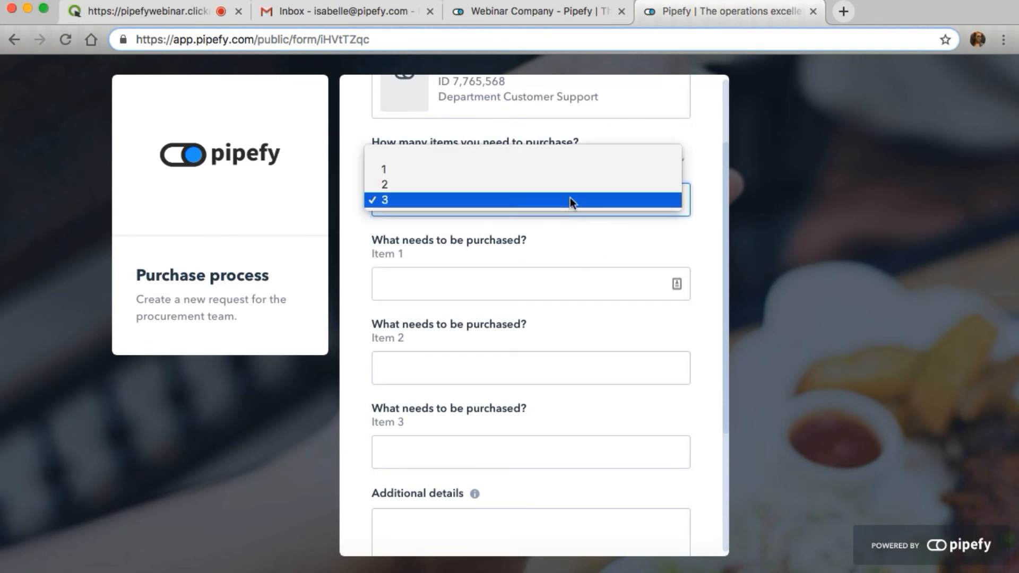
click(563, 168)
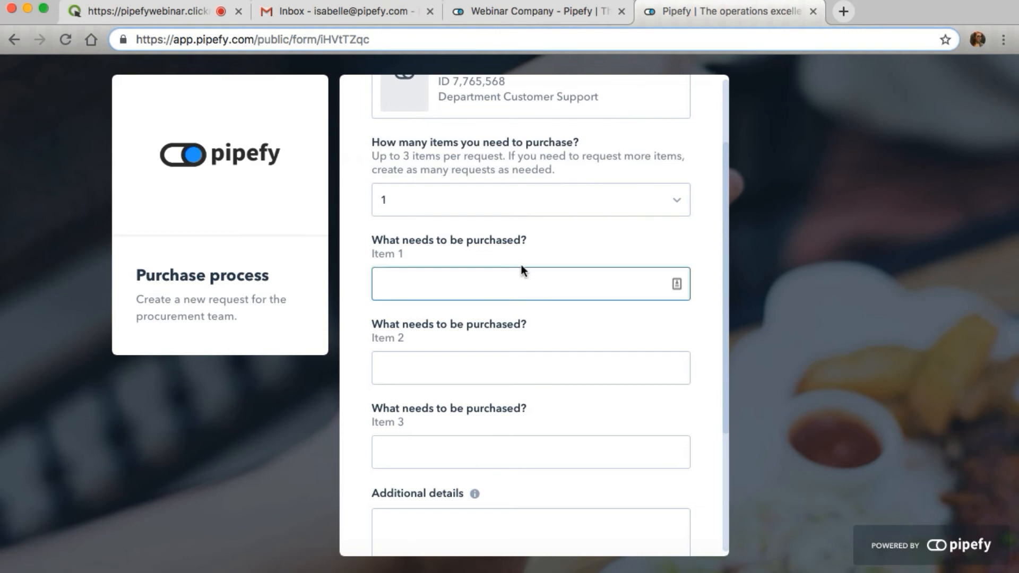
- Enter "Wireless mouse" as Item 1 with an Oct 31 deadline and submit the purchase request
click(502, 288)
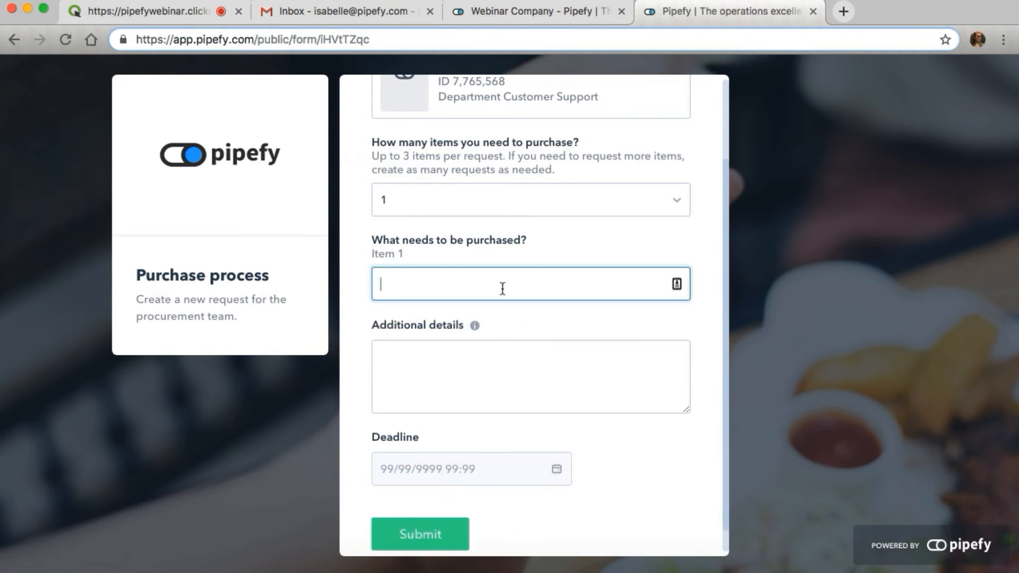
text(Wireless mouse)
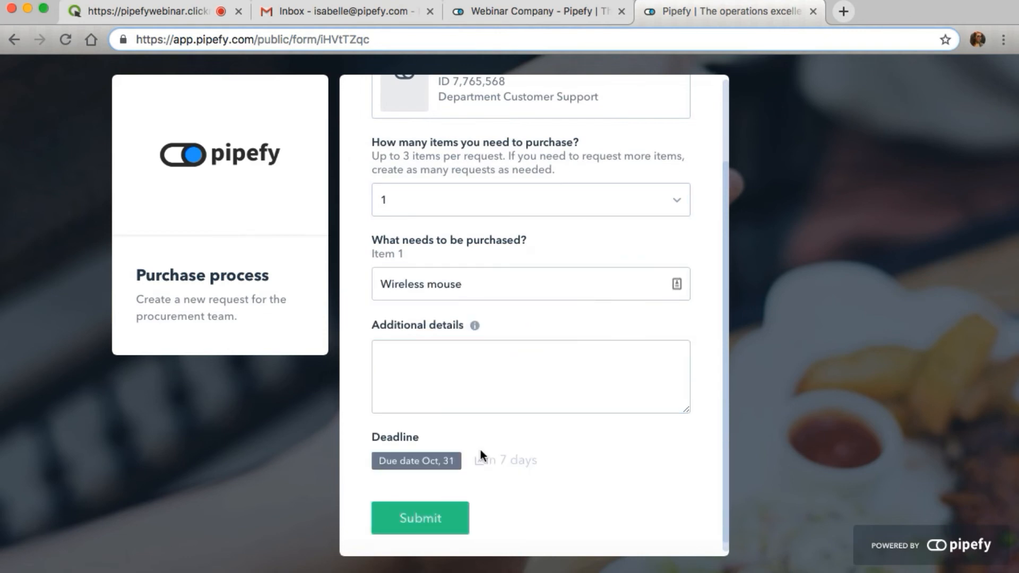
click(434, 523)
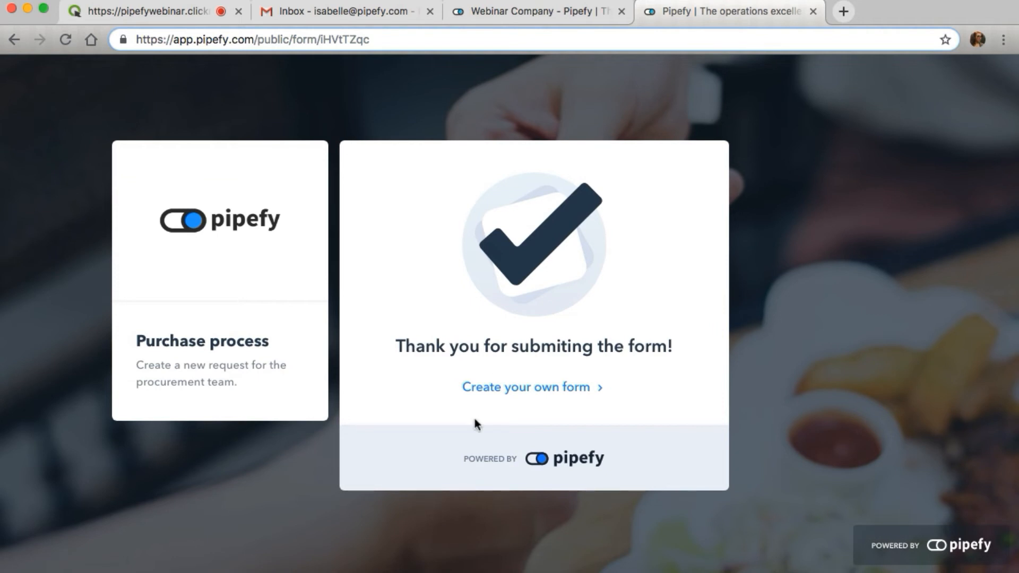
- Close the submitted public form and open the 00. Purchase Process pipe
click(813, 11)
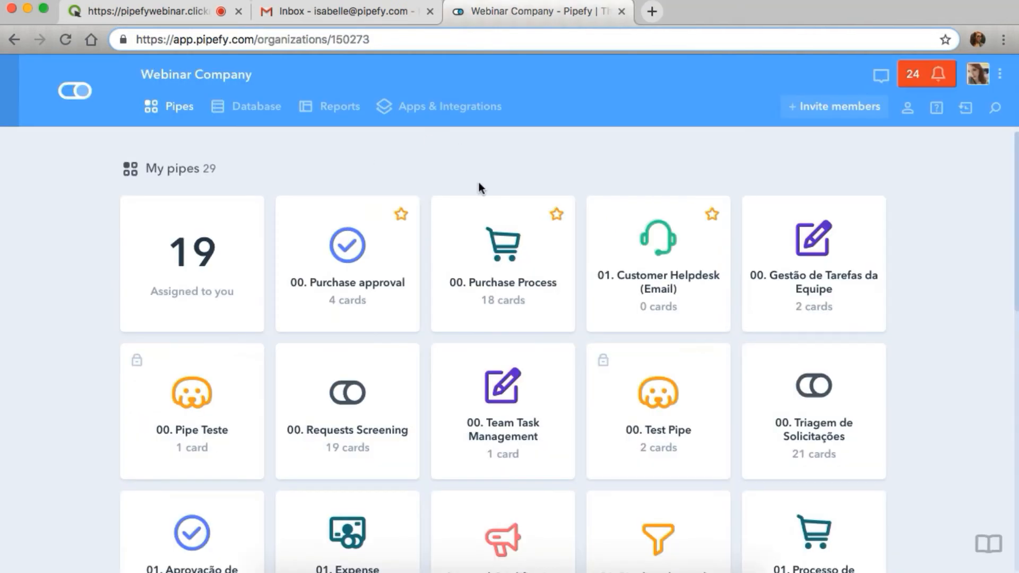
click(492, 237)
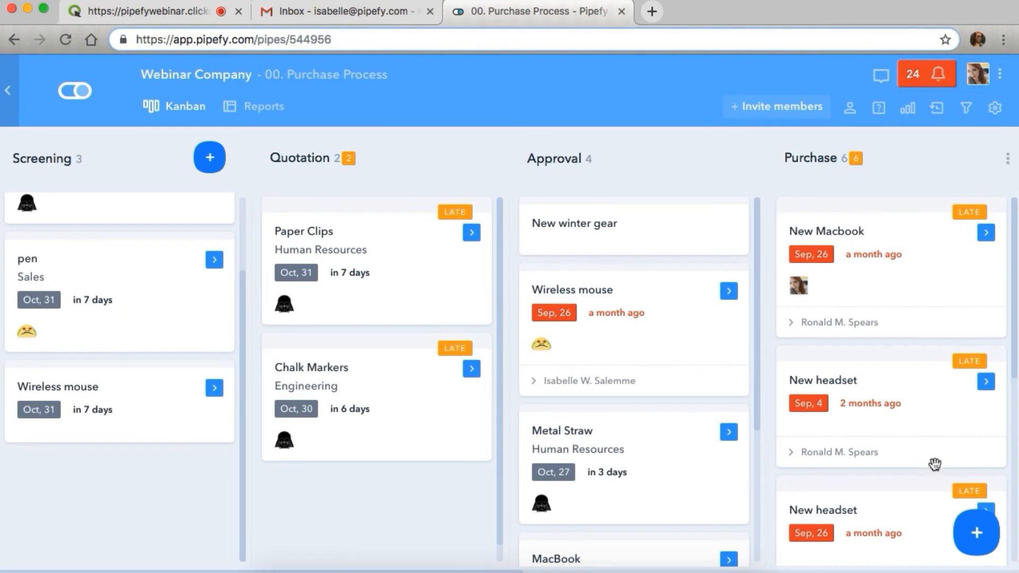
- Open the Purchase Process start form's sharing settings, select its public link and open the public form customization
click(981, 535)
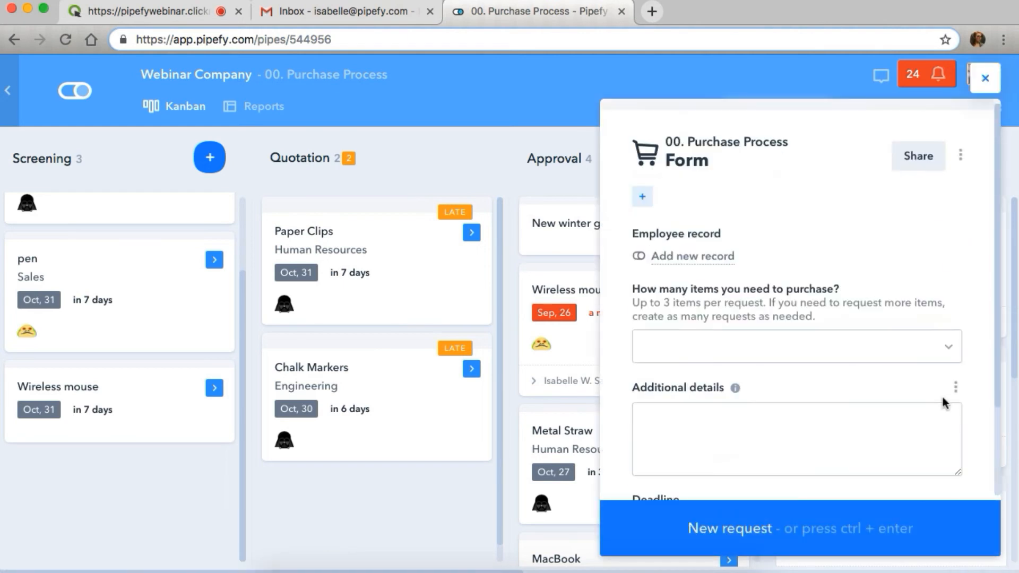
click(919, 165)
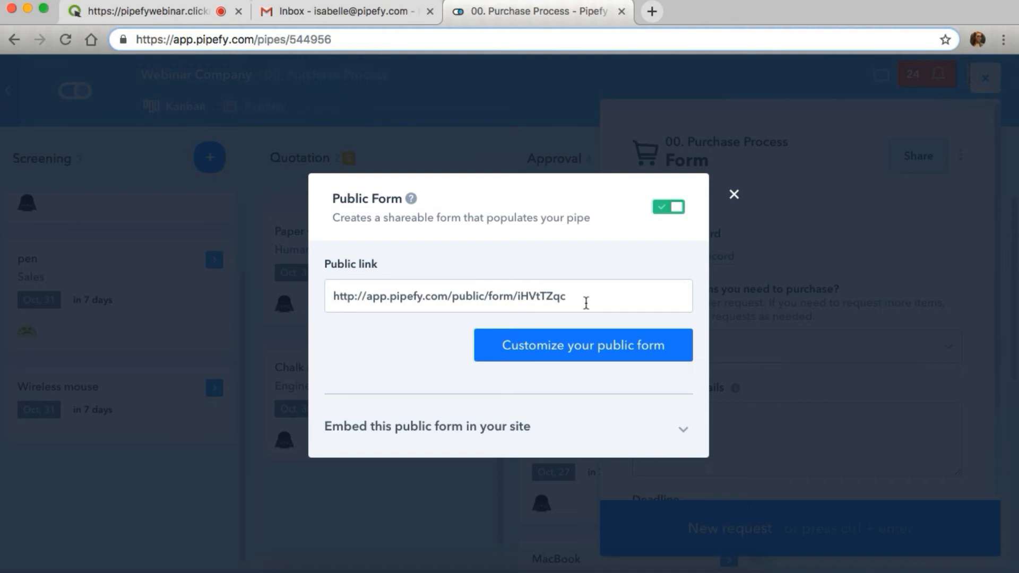
click(416, 295)
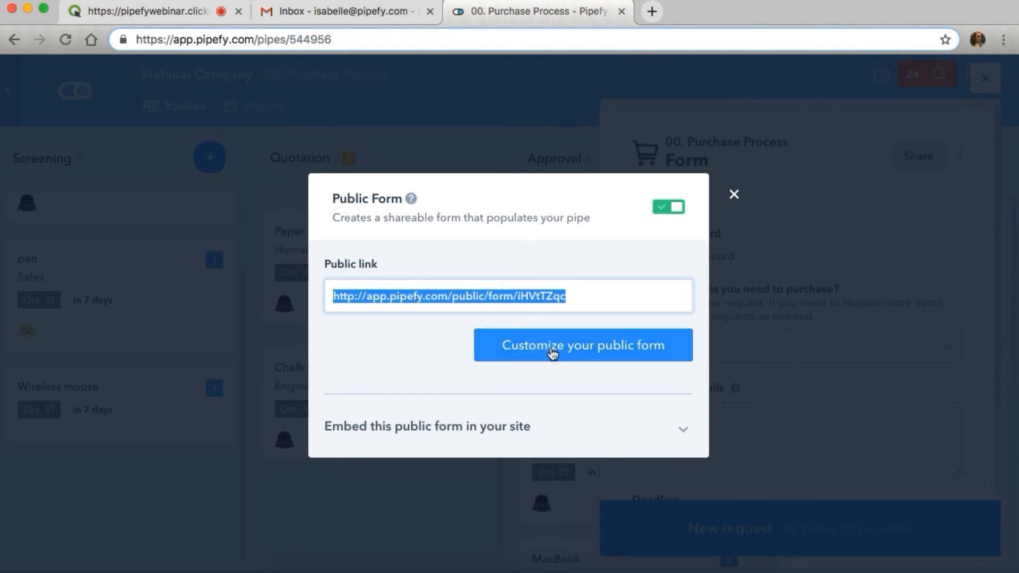
click(534, 353)
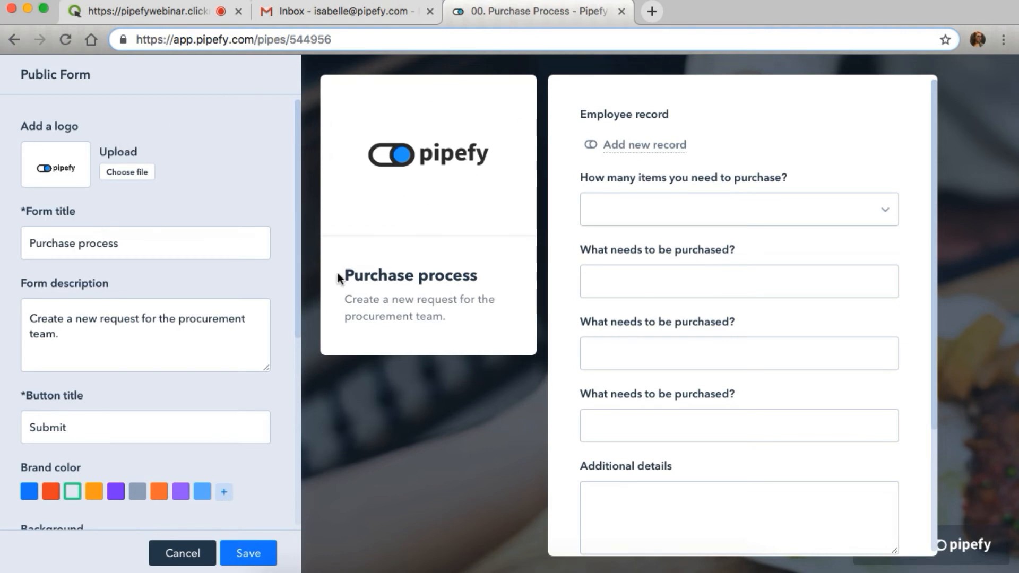
- Examine the public form's title, description, fields and submit button alongside their customization settings
drag(339, 276, 477, 276)
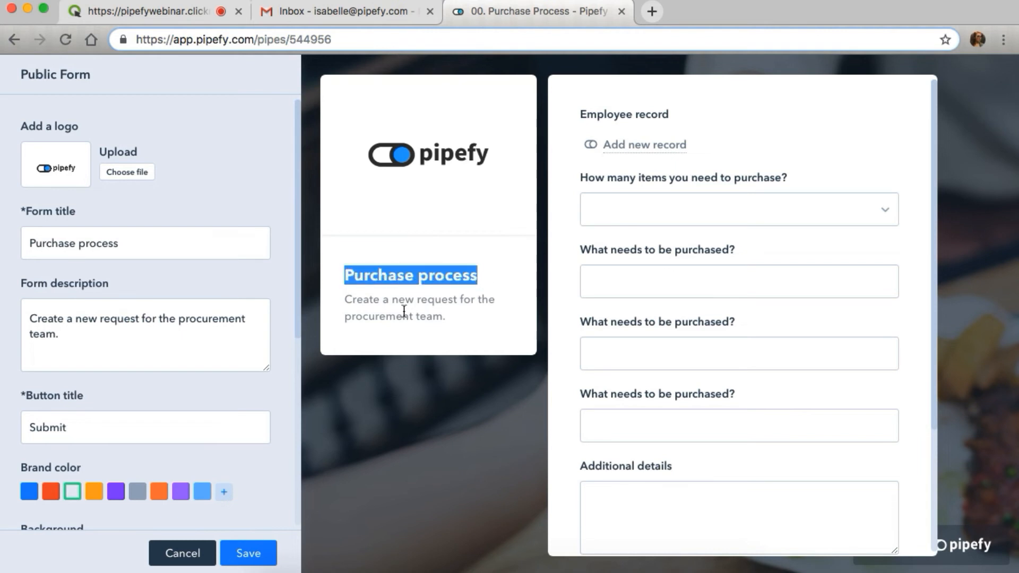
click(404, 312)
drag(451, 321, 318, 311)
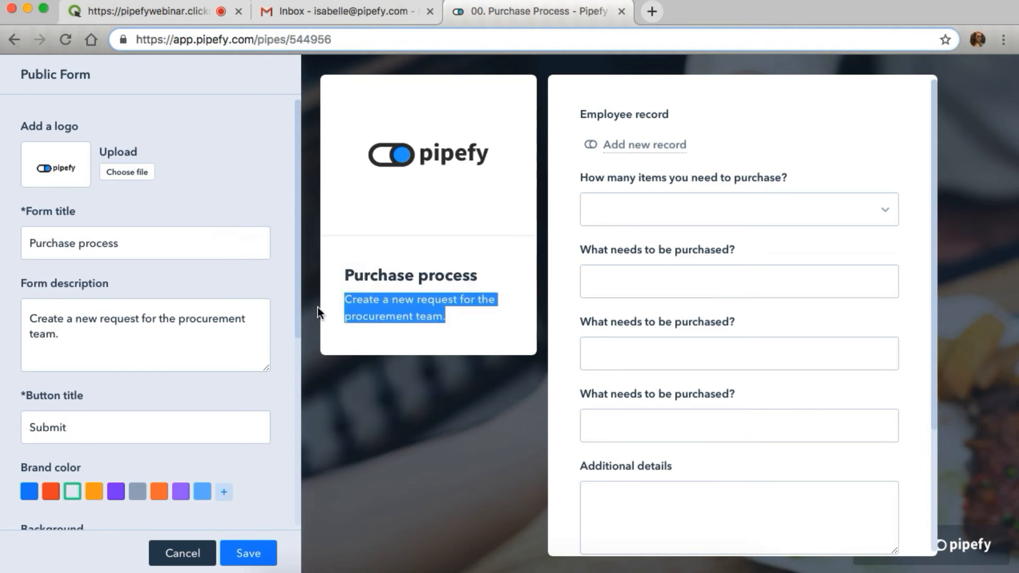
scroll(725, 256, down, 3)
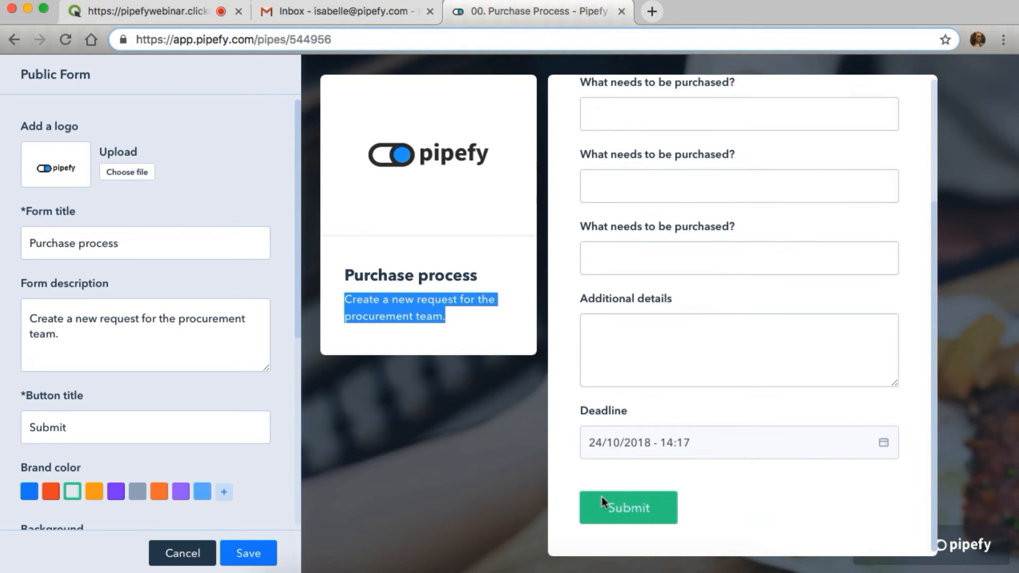
scroll(218, 348, down, 3)
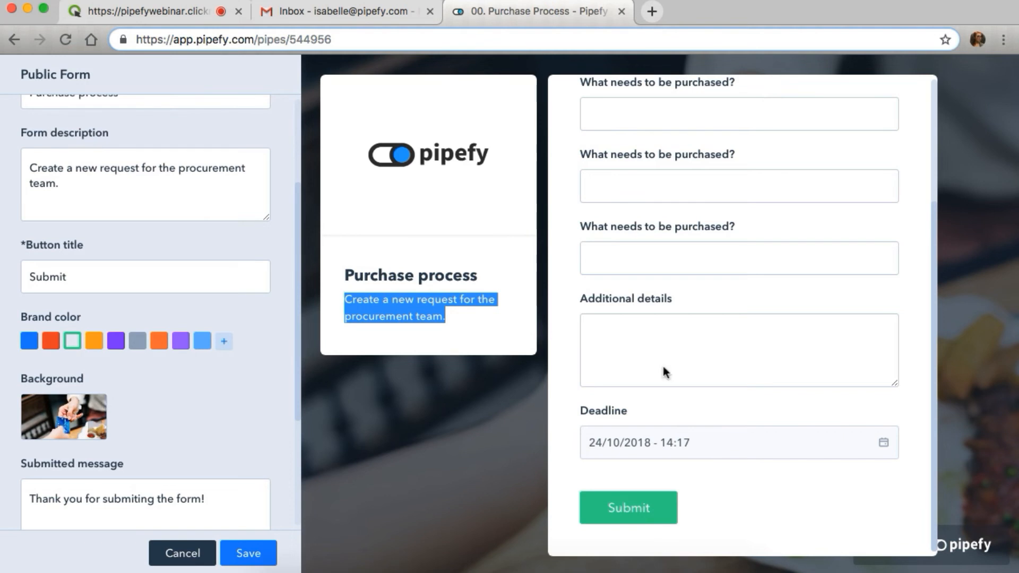
- Browse the available background images for the public form and leave the selection without choosing one
click(92, 419)
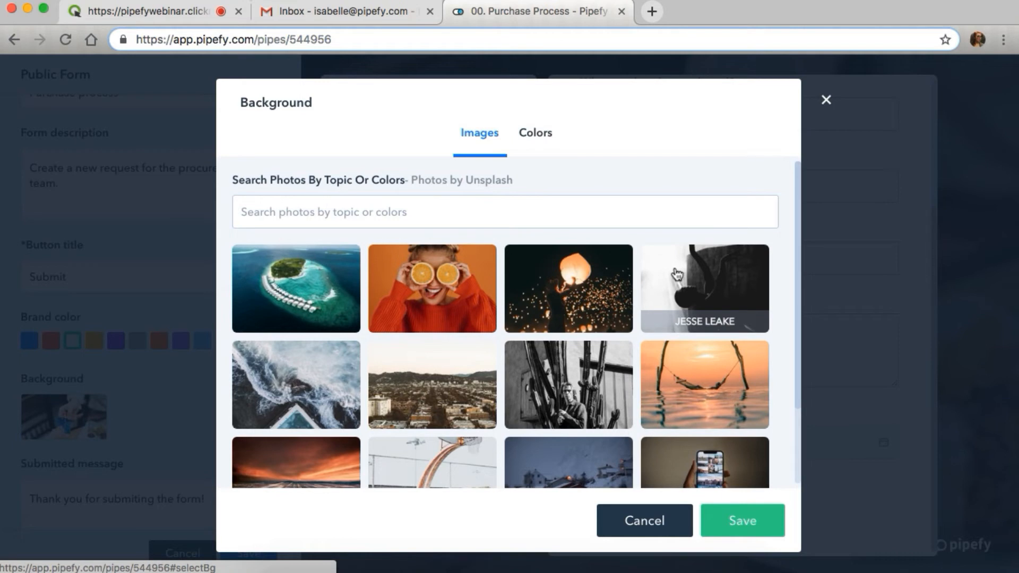
scroll(614, 280, down, 1)
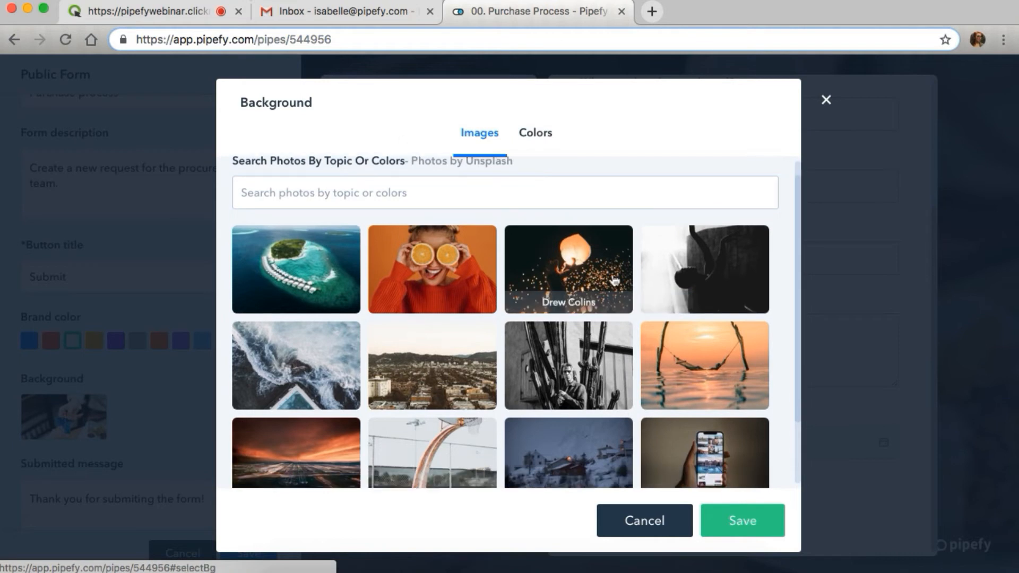
scroll(615, 280, down, 3)
scroll(615, 281, up, 4)
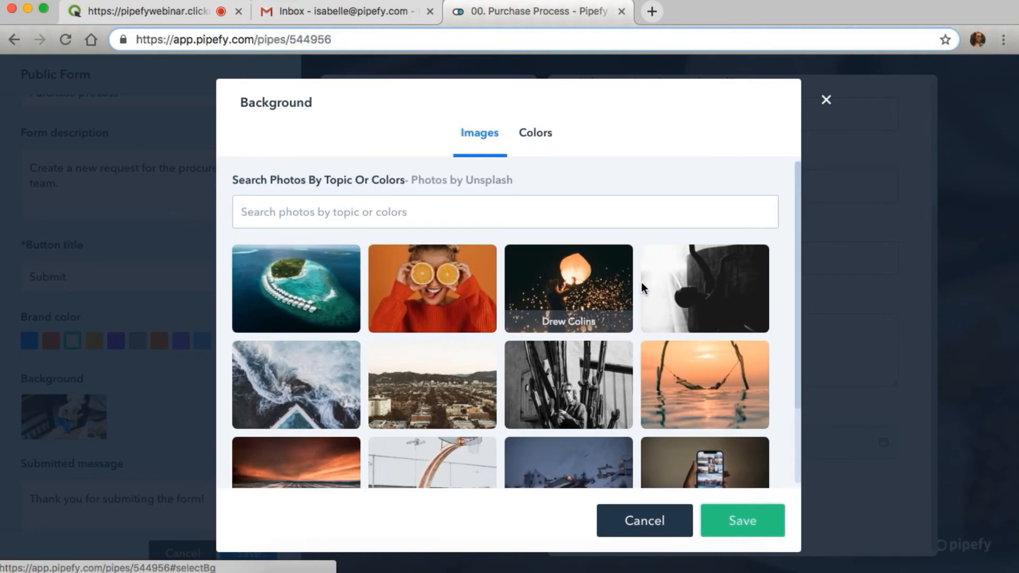
click(629, 519)
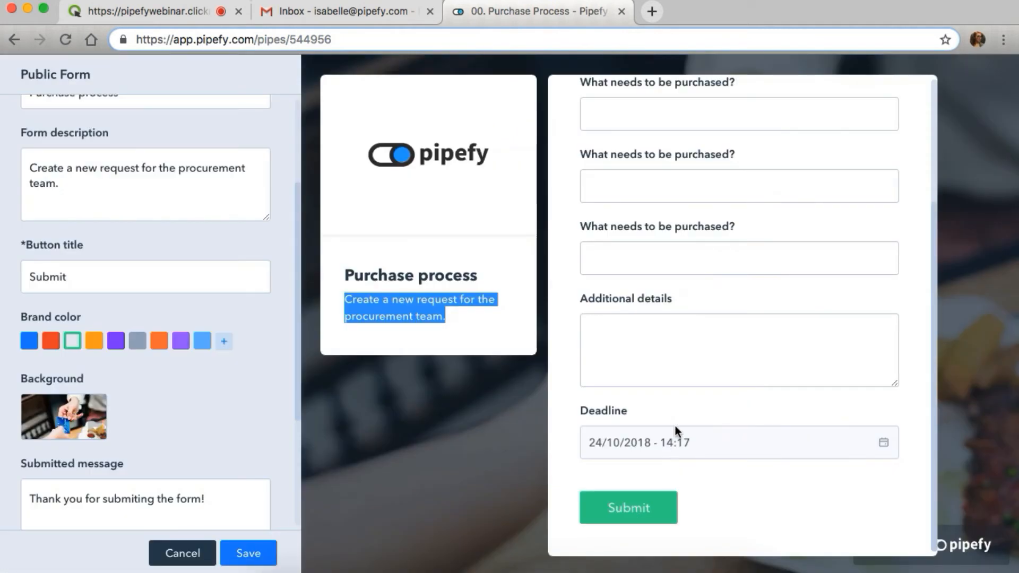
- Check the submitted message and branding options, then save the public form customization and close its sharing settings
scroll(224, 366, down, 3)
click(224, 366)
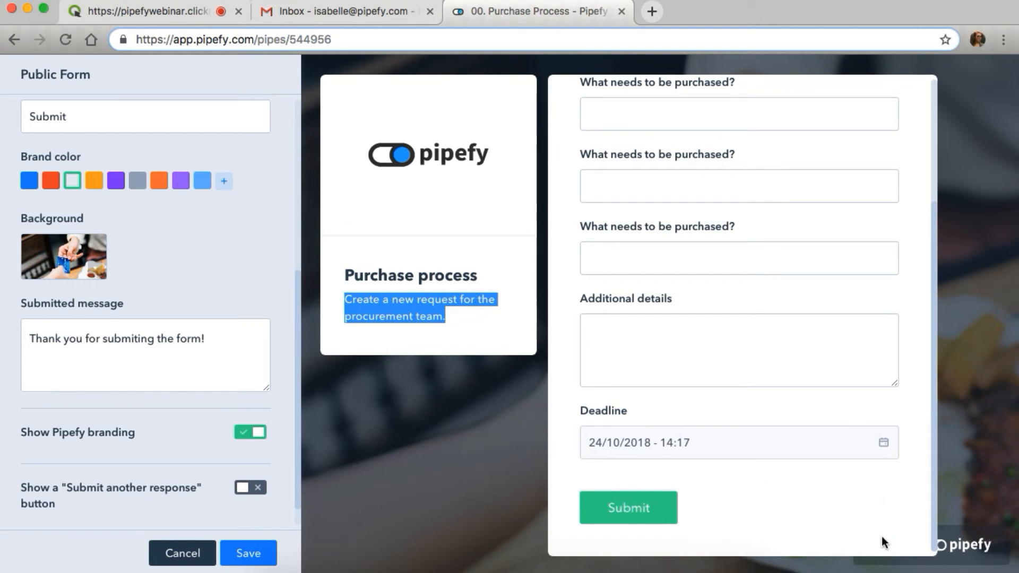
click(266, 552)
click(726, 199)
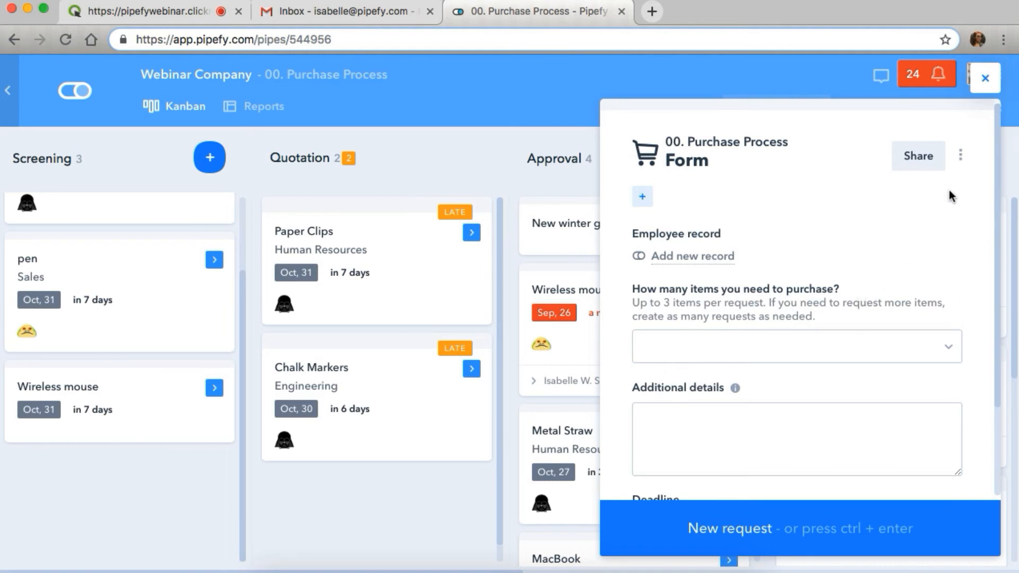
- Open the field conditionals setup for the Purchase Process start form
click(961, 159)
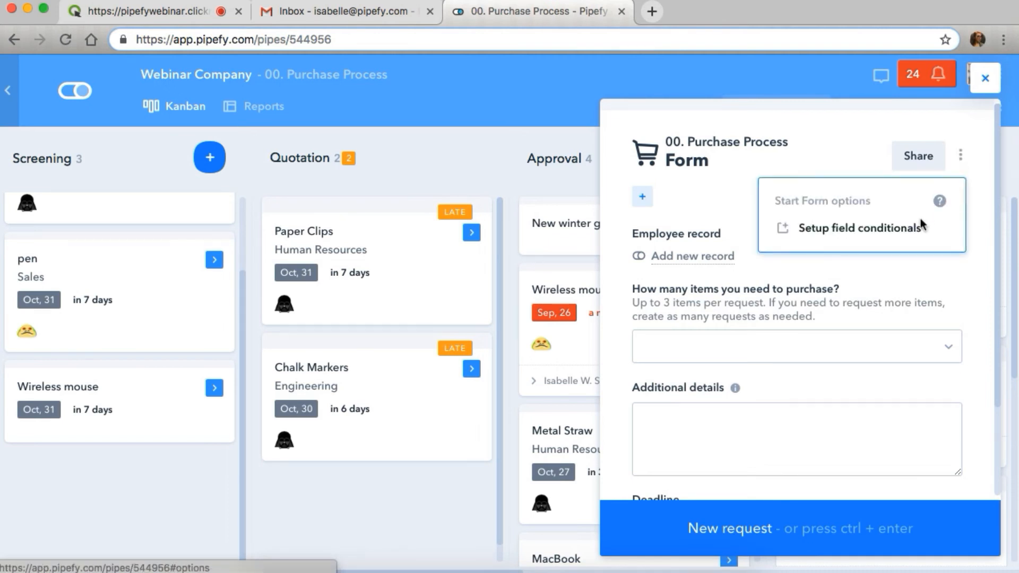
click(906, 232)
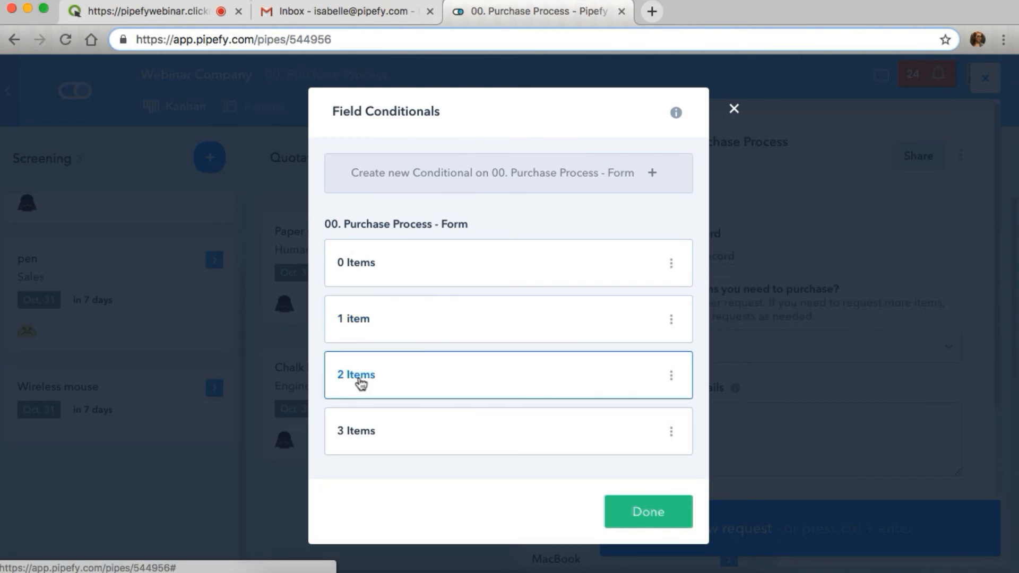
- Open the "1 item" field conditional and examine its condition along with the form fields available for it
click(371, 319)
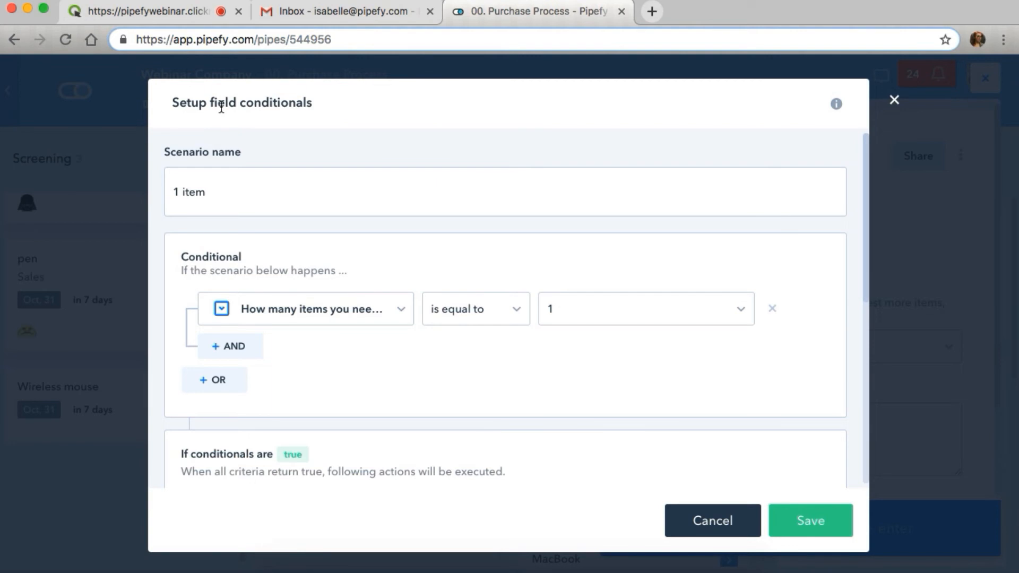
scroll(330, 244, down, 3)
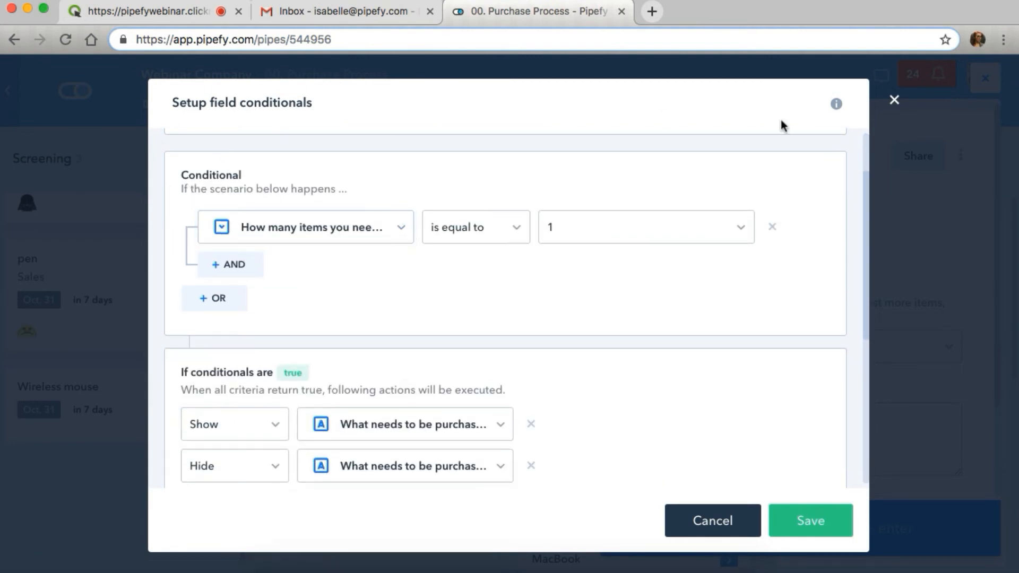
scroll(779, 207, down, 1)
scroll(778, 207, down, 1)
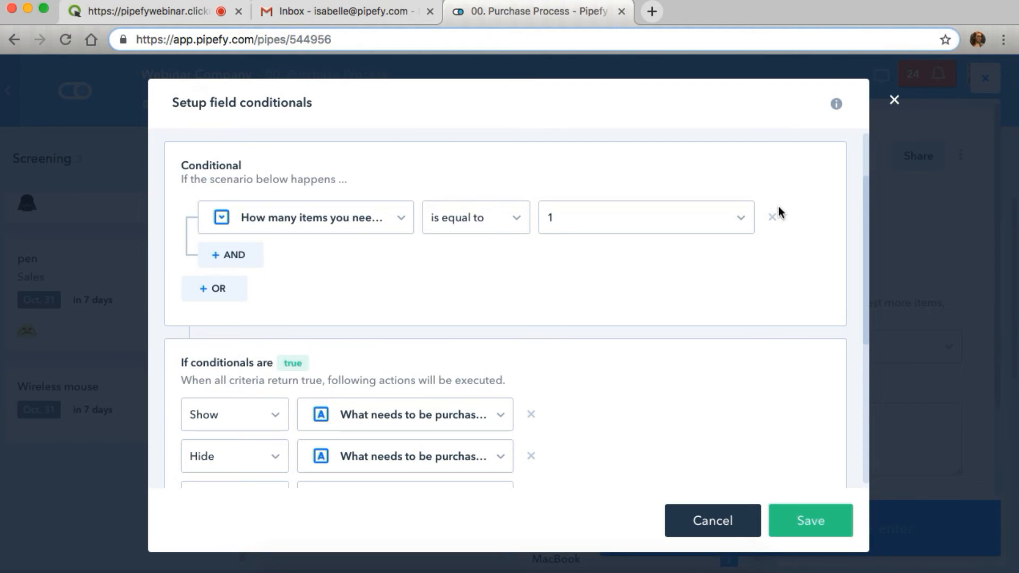
click(349, 217)
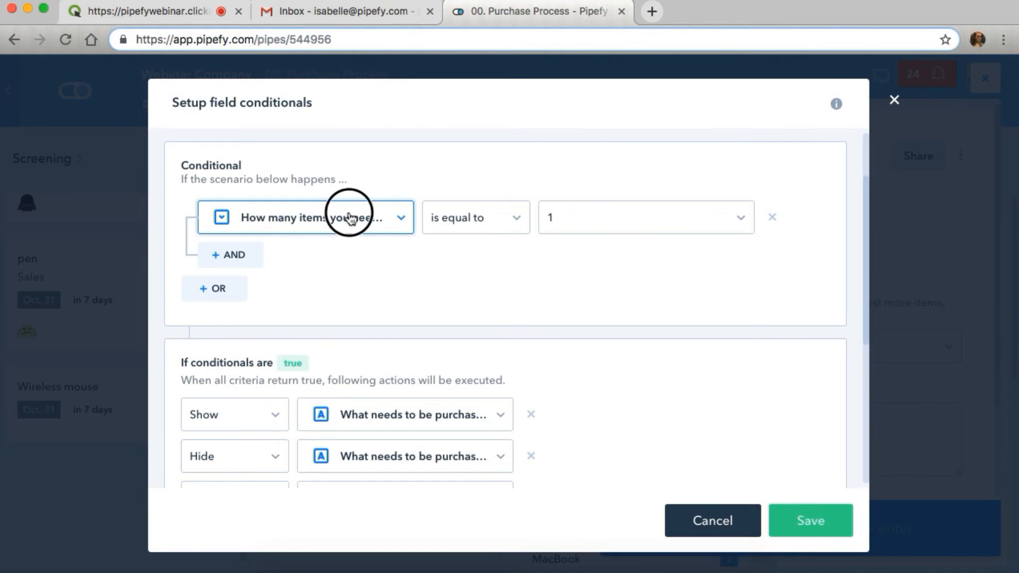
click(353, 228)
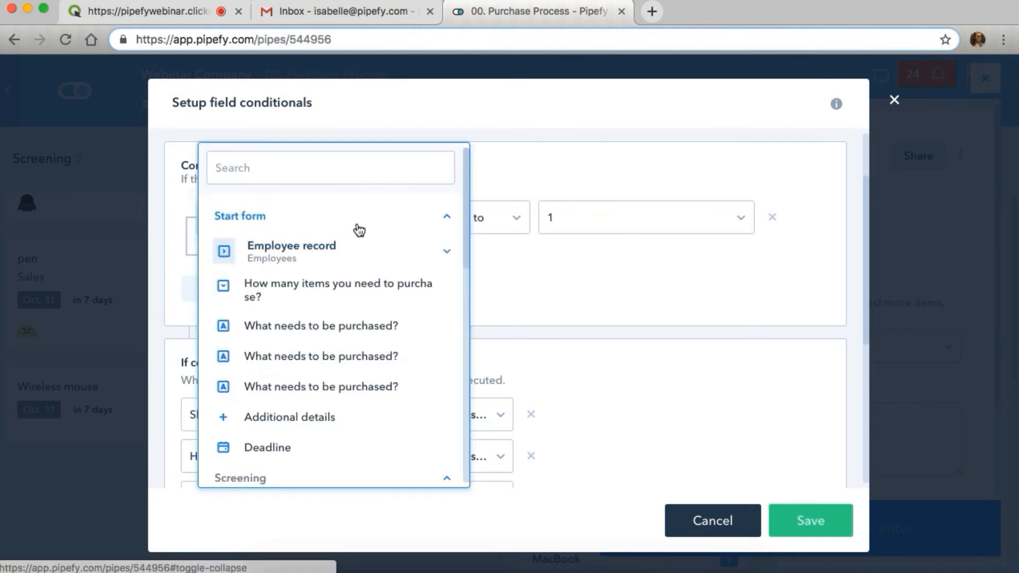
click(533, 275)
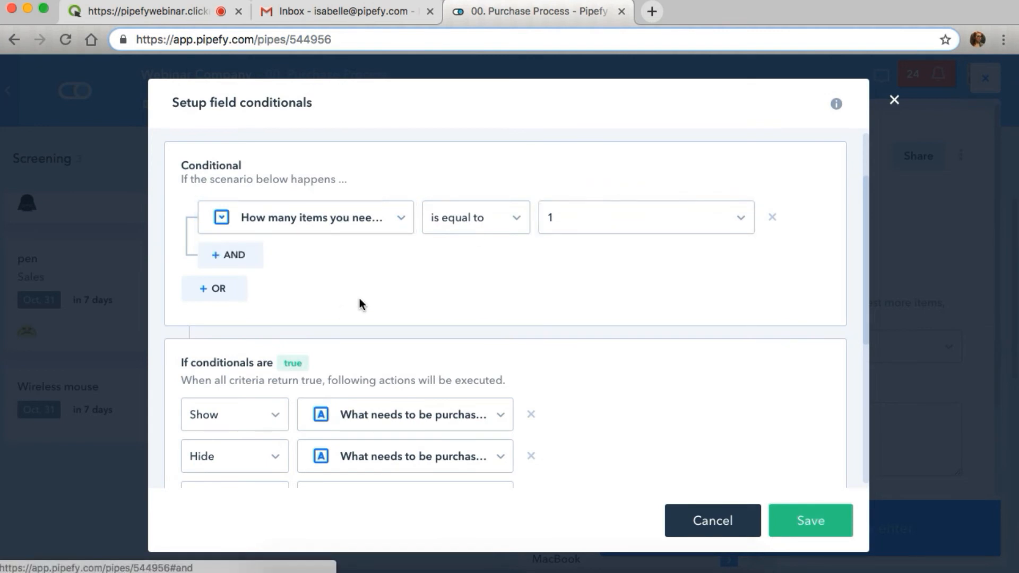
click(379, 232)
click(488, 160)
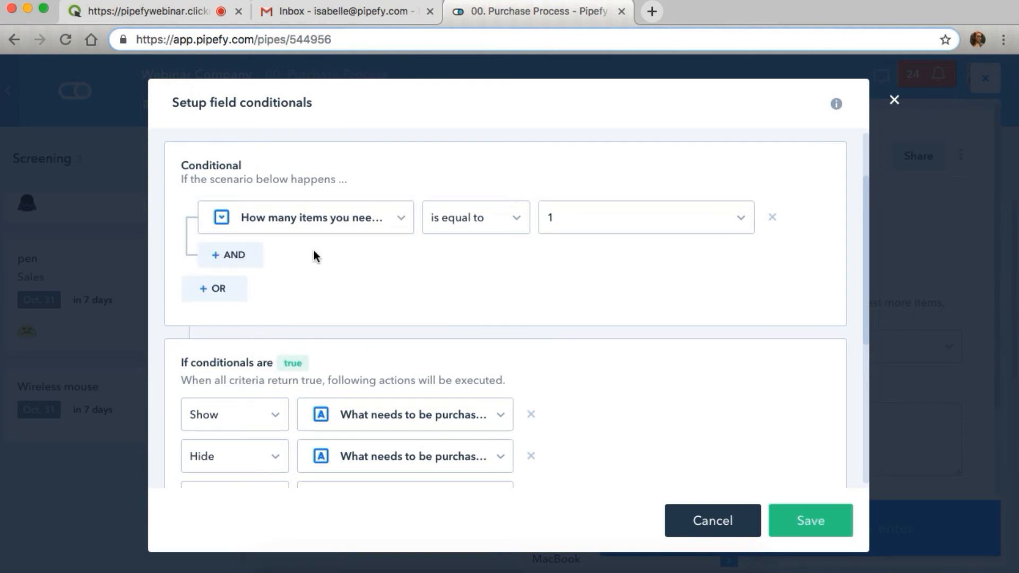
- Review the "1 item" scenario's show and hide actions for true conditionals and its action settings for false ones
scroll(380, 264, down, 5)
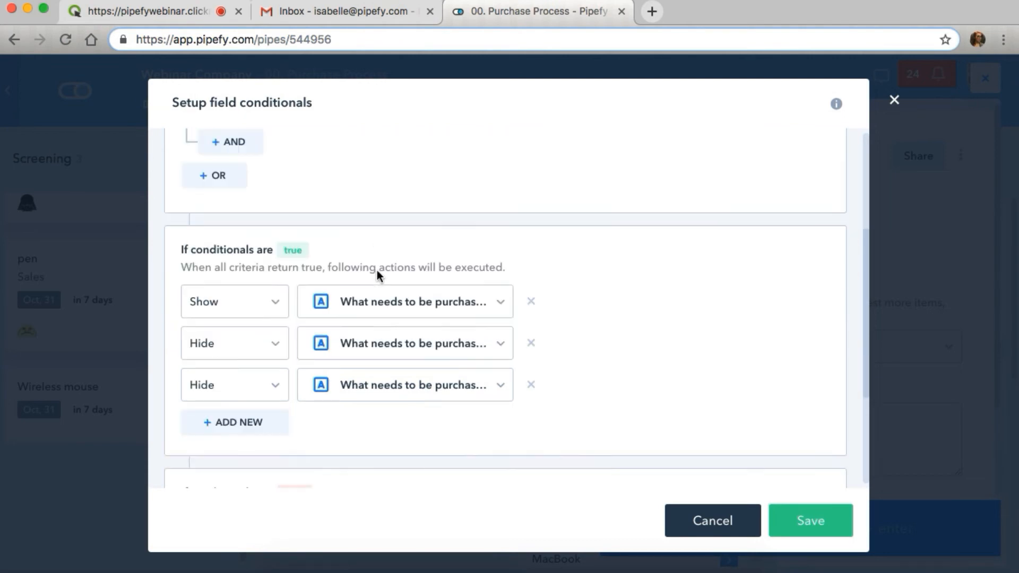
scroll(282, 160, up, 1)
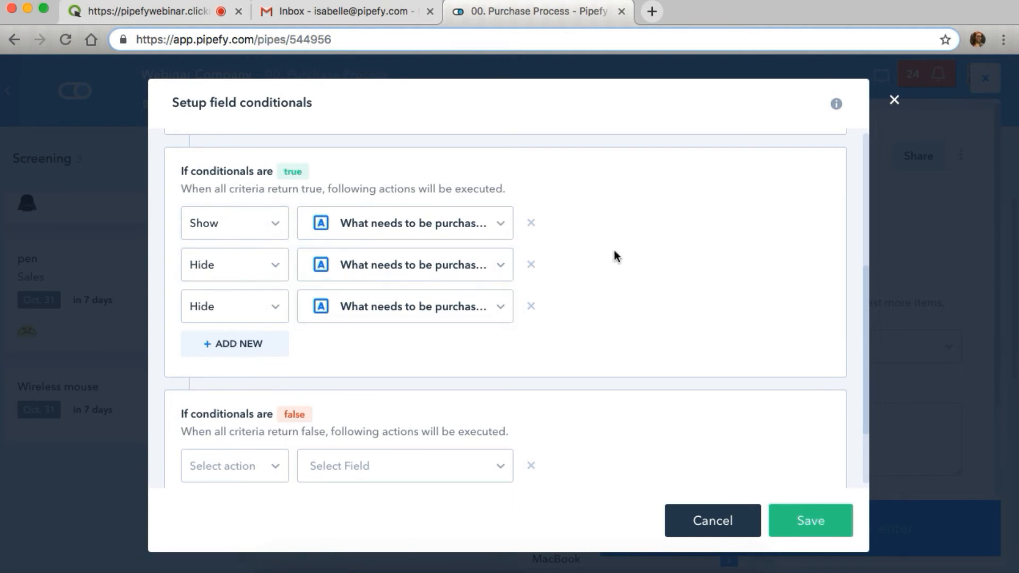
scroll(614, 254, up, 5)
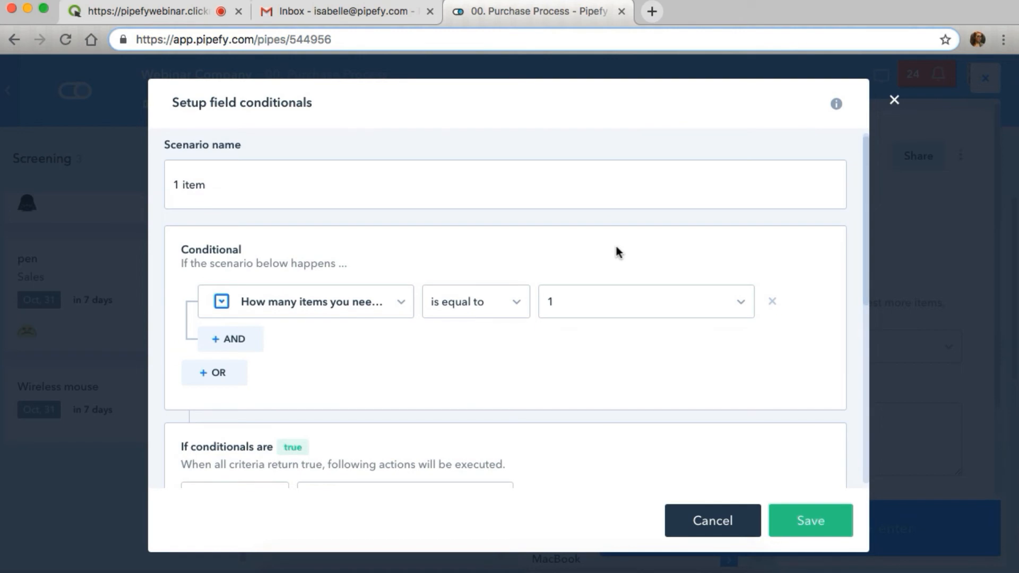
scroll(616, 243, down, 10)
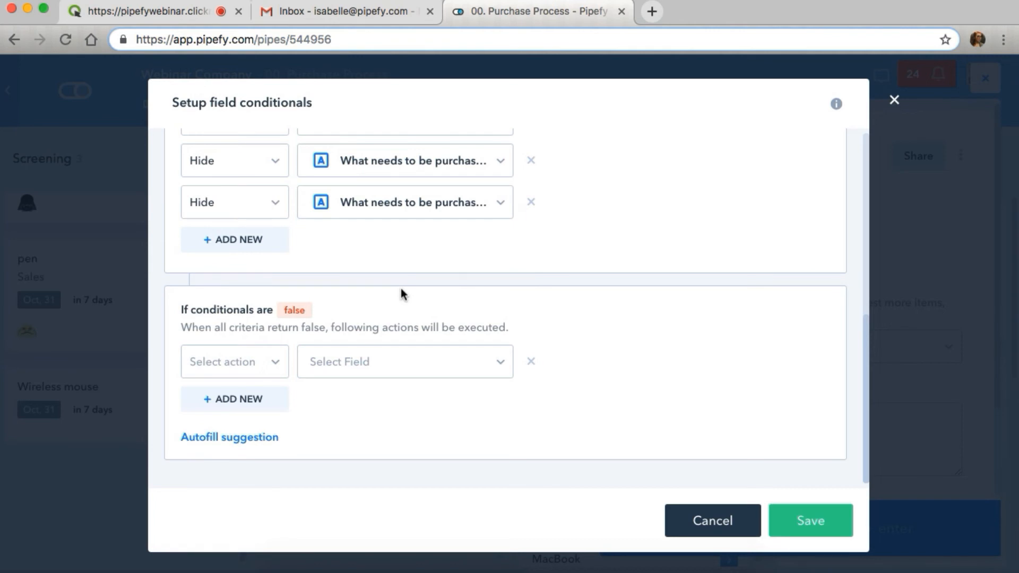
scroll(402, 294, up, 10)
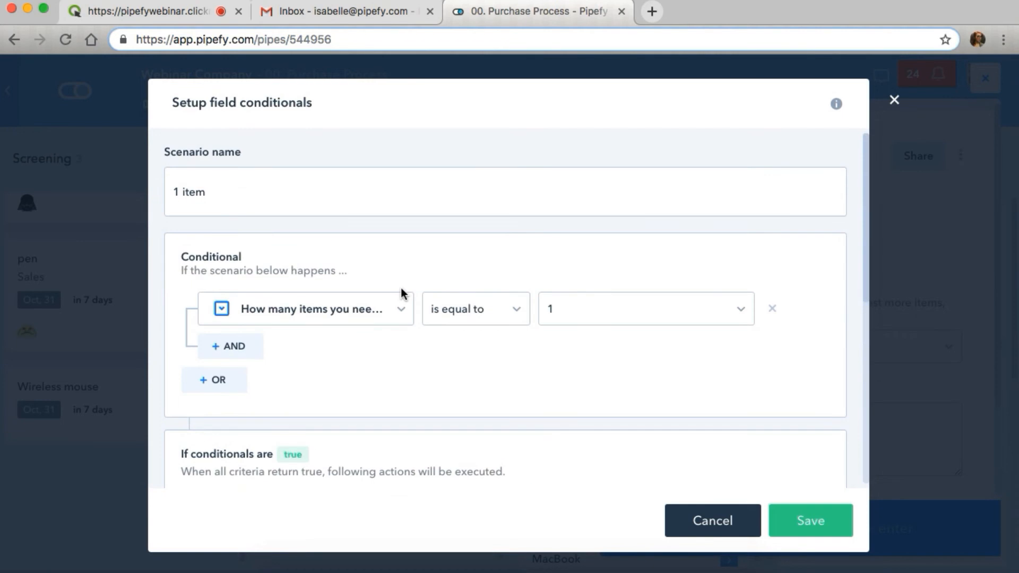
click(277, 180)
click(287, 273)
scroll(443, 361, down, 2)
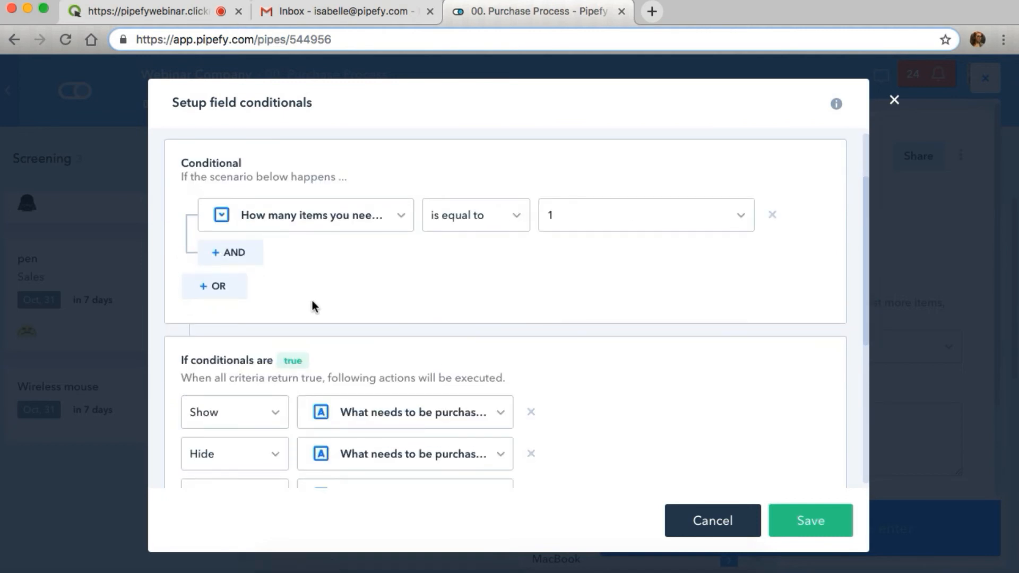
scroll(425, 330, down, 6)
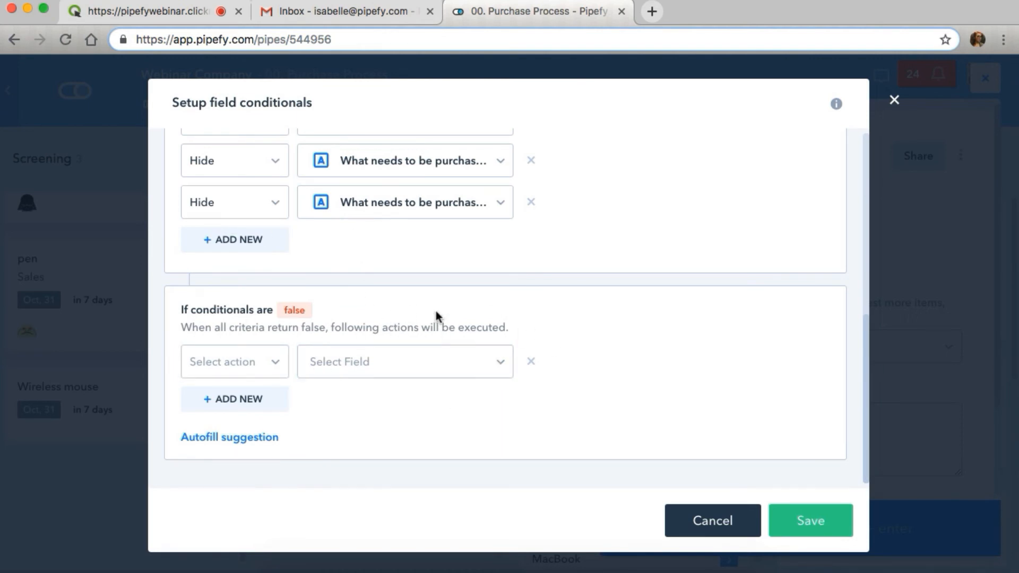
scroll(505, 323, up, 8)
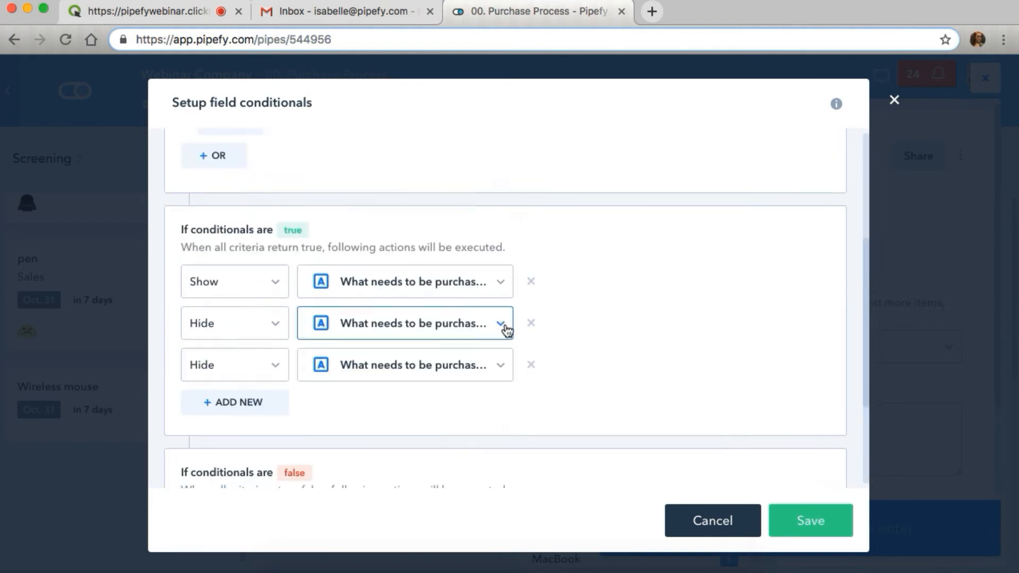
scroll(399, 289, down, 3)
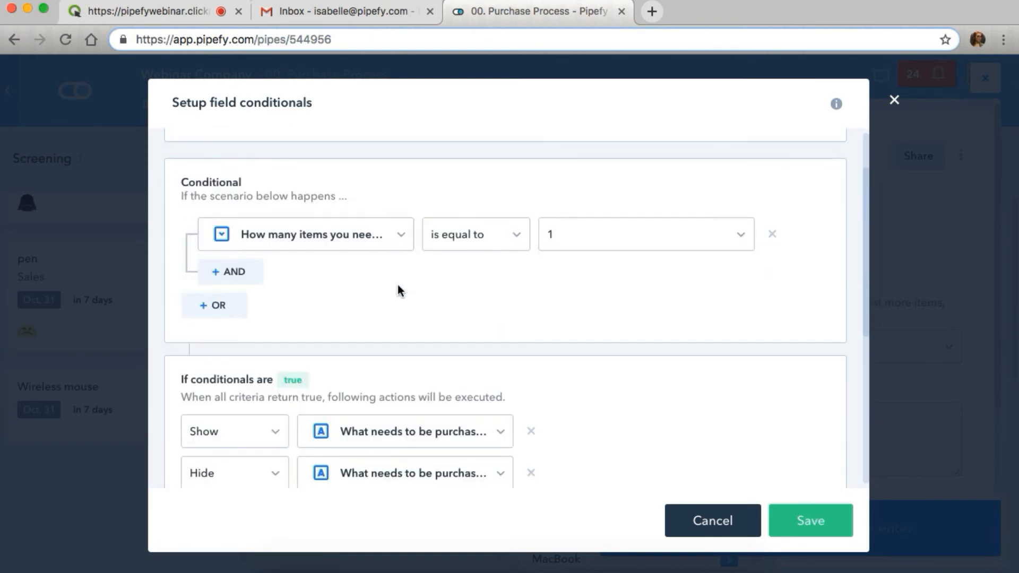
scroll(399, 290, down, 10)
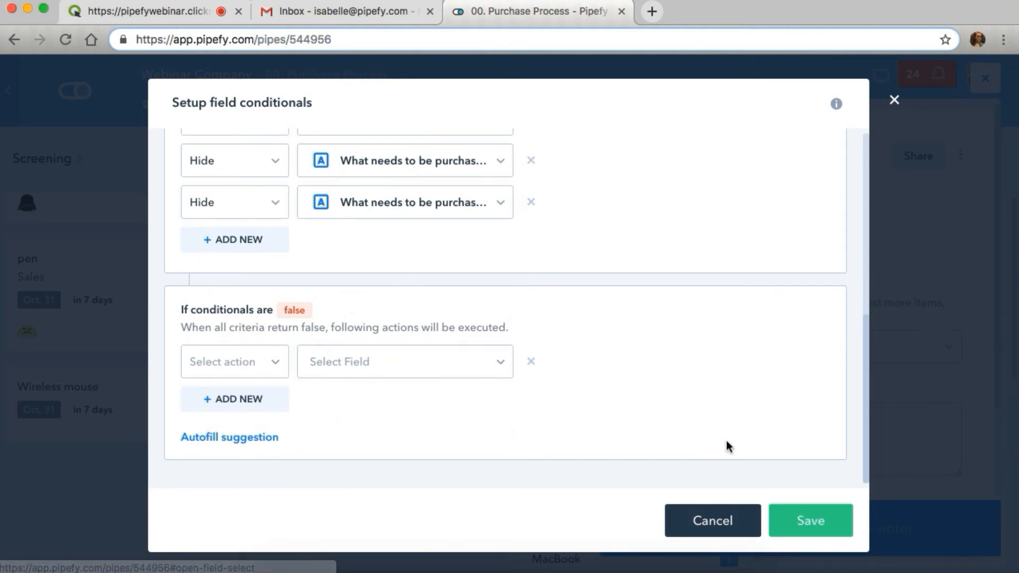
- Save the "1 item" conditional, then close the field conditionals and the start form
click(810, 522)
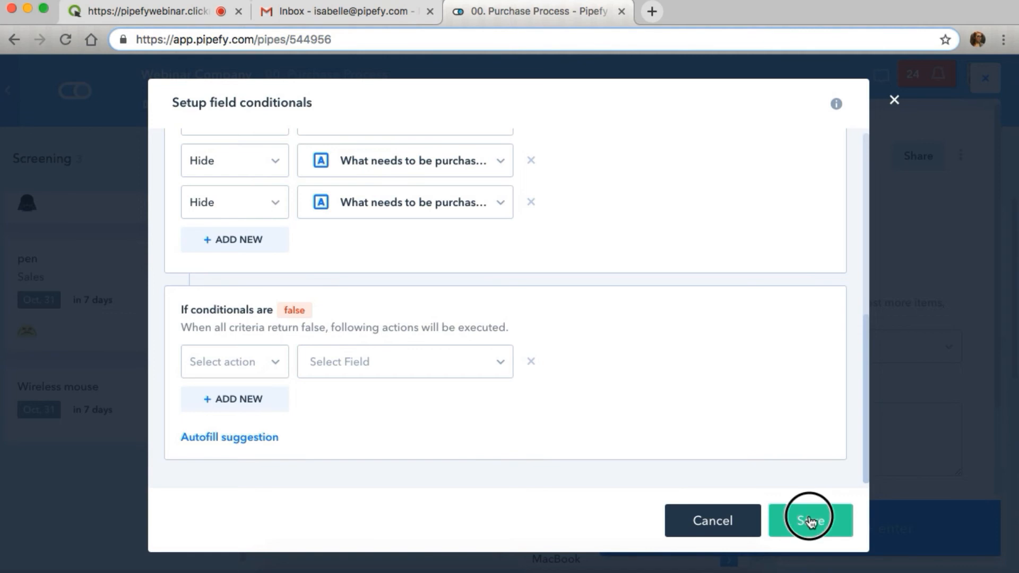
click(734, 109)
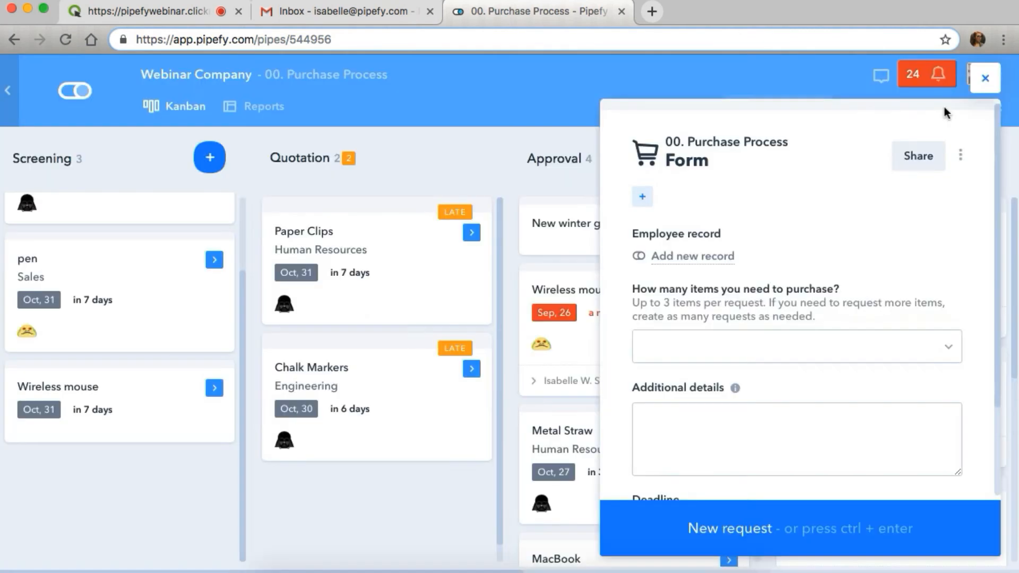
click(985, 78)
- Check the email templates sent from the Wireless mouse card in the Screening phase, then close the card
click(97, 414)
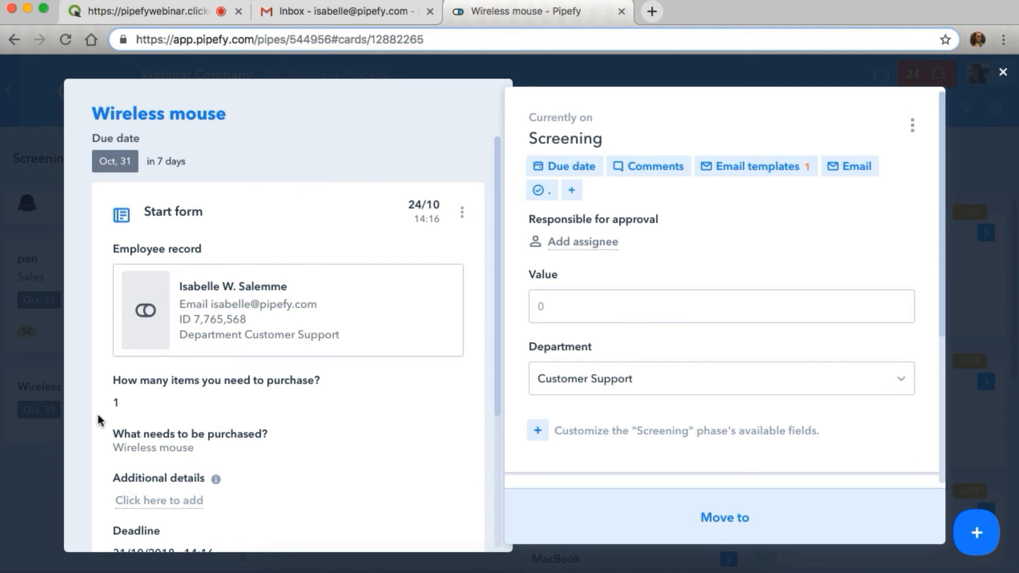
click(742, 168)
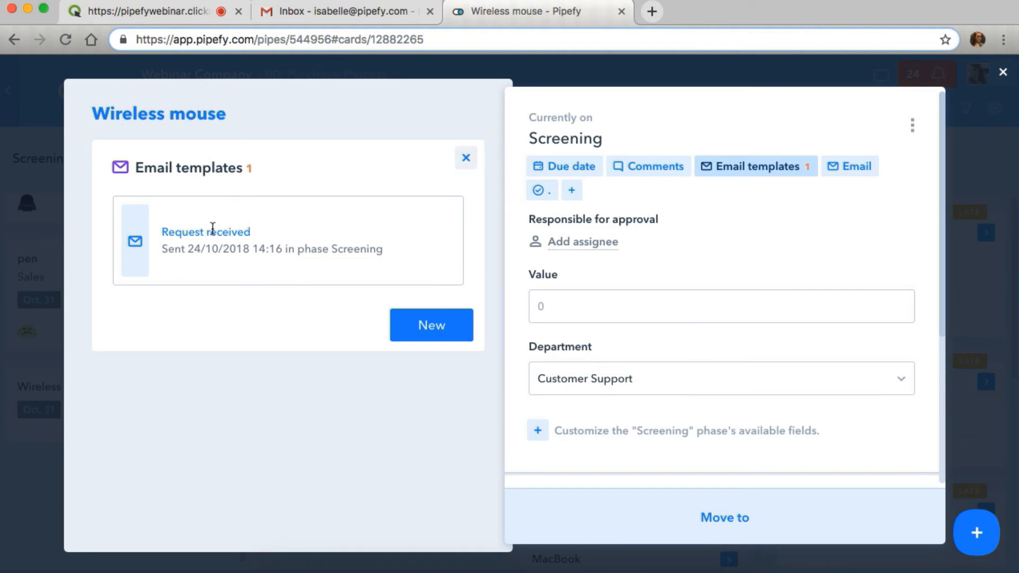
click(1002, 77)
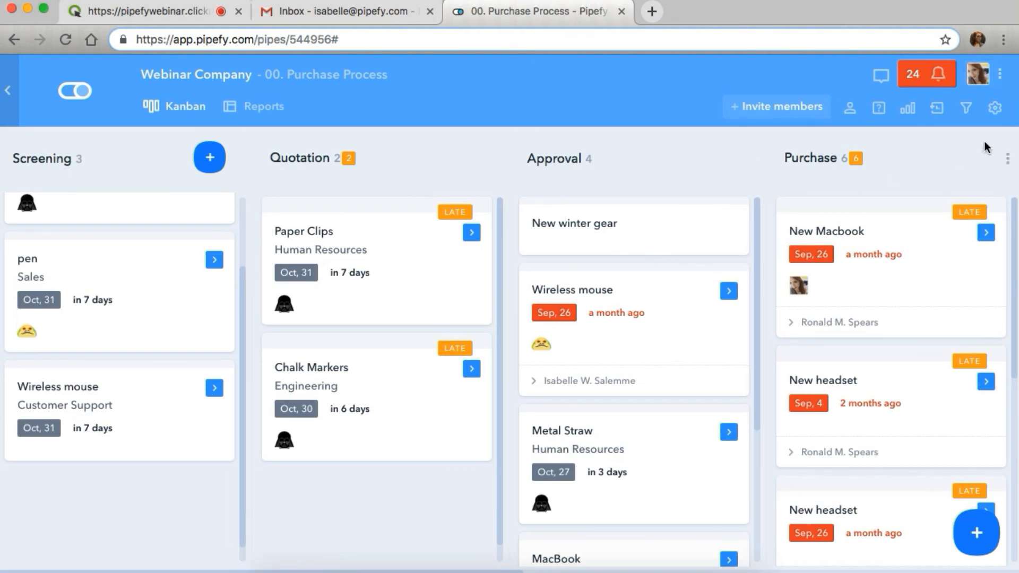
- Open the pipe's email template settings and start a new email template
click(998, 109)
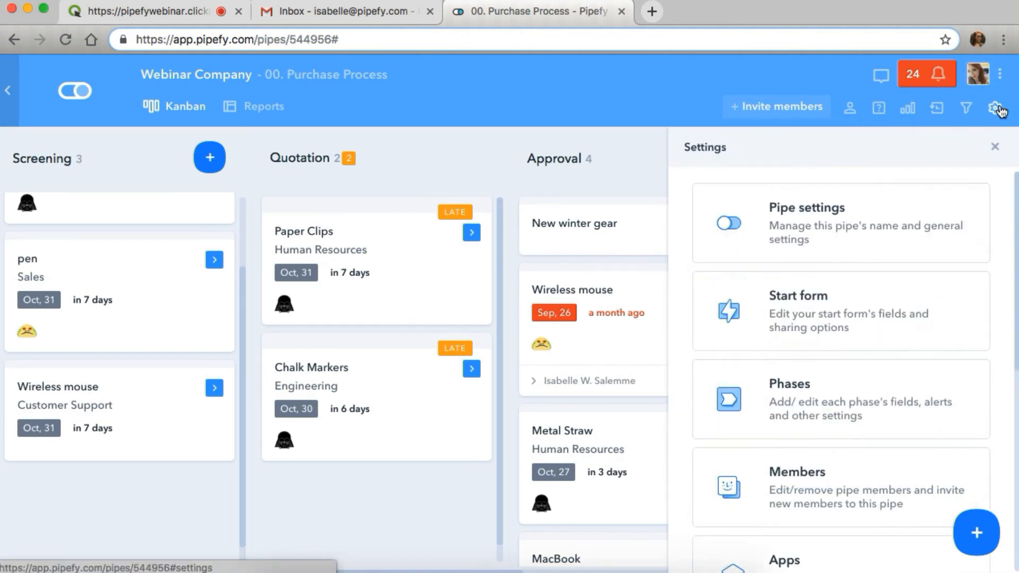
scroll(852, 265, down, 8)
click(796, 422)
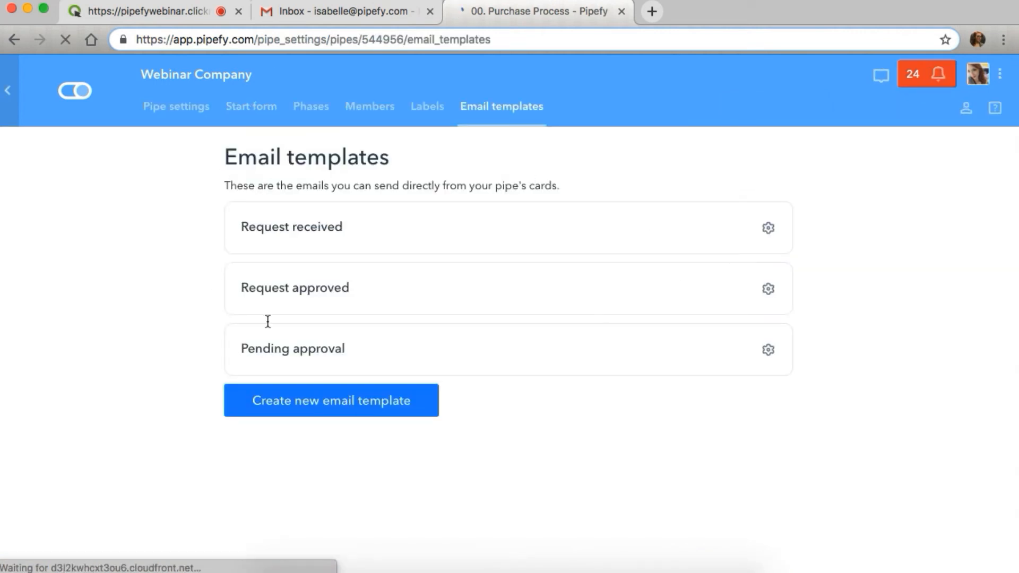
click(275, 405)
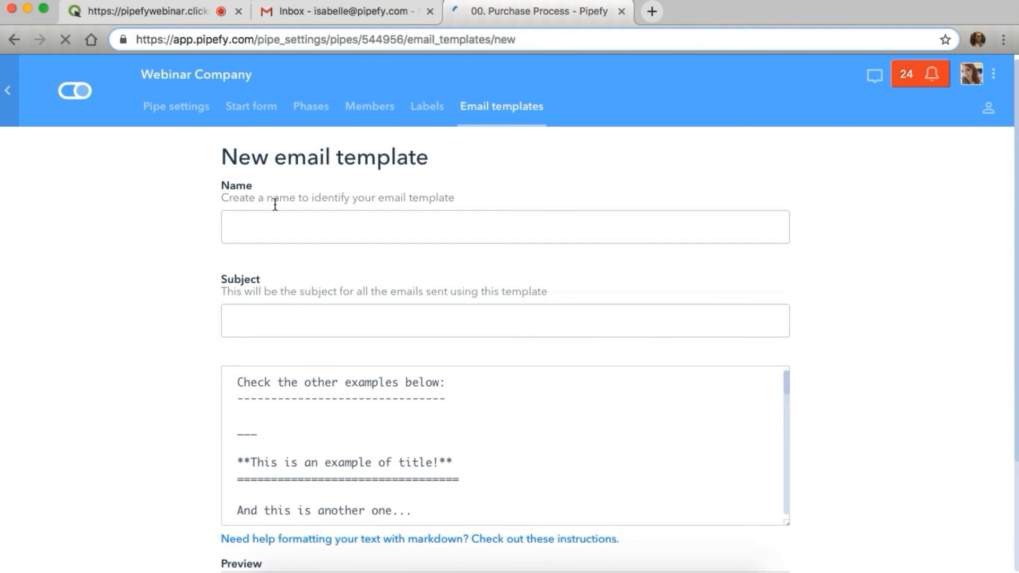
- Examine the new email template's name, subject, formatted body and preview areas
click(291, 240)
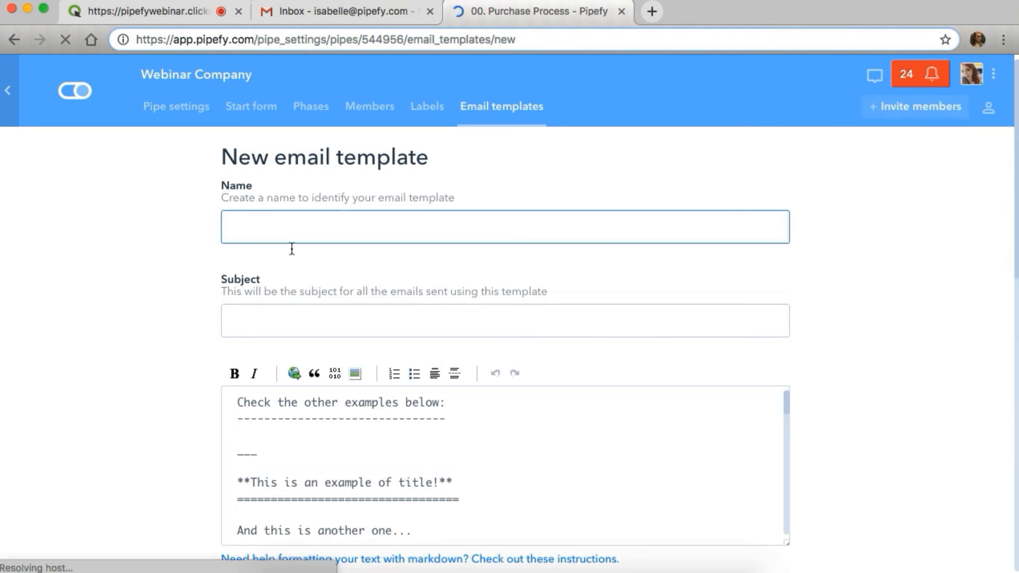
click(271, 318)
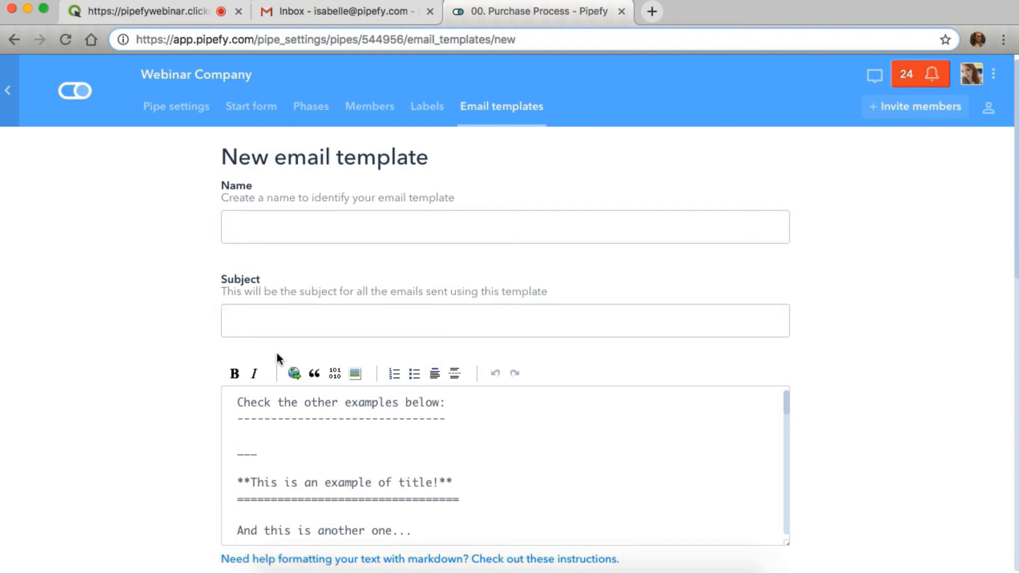
scroll(342, 324, down, 2)
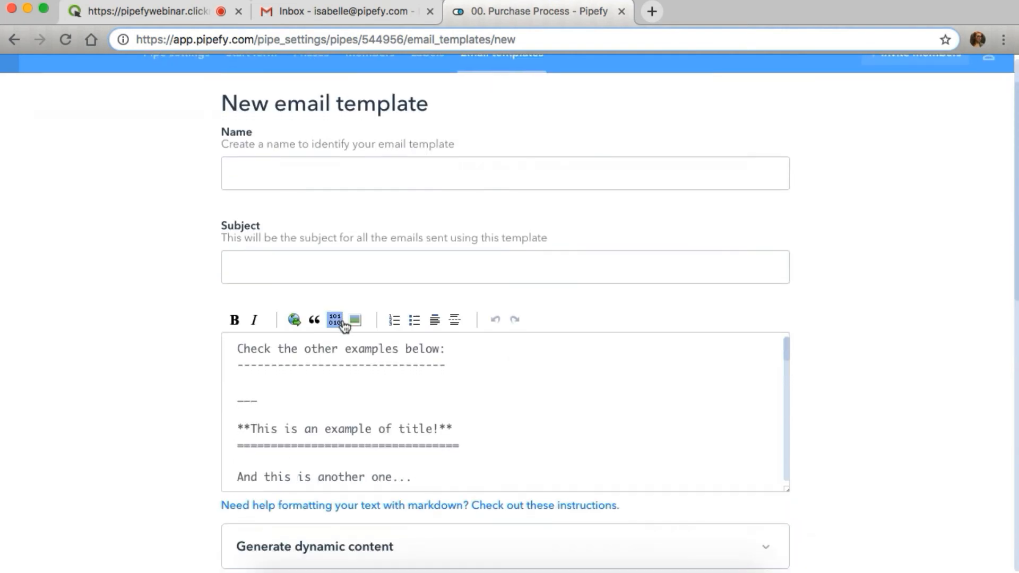
scroll(344, 326, down, 1)
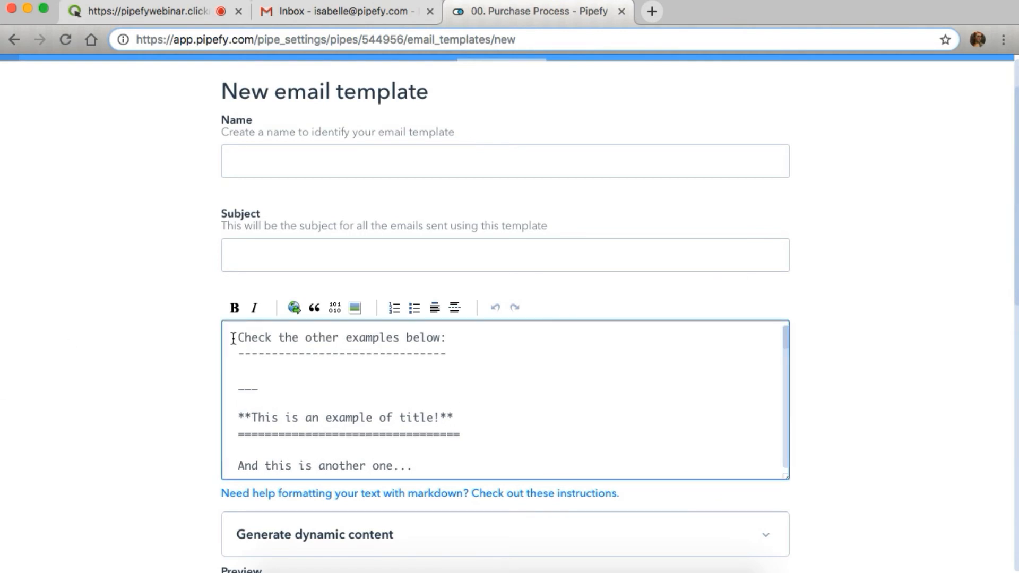
scroll(234, 338, down, 10)
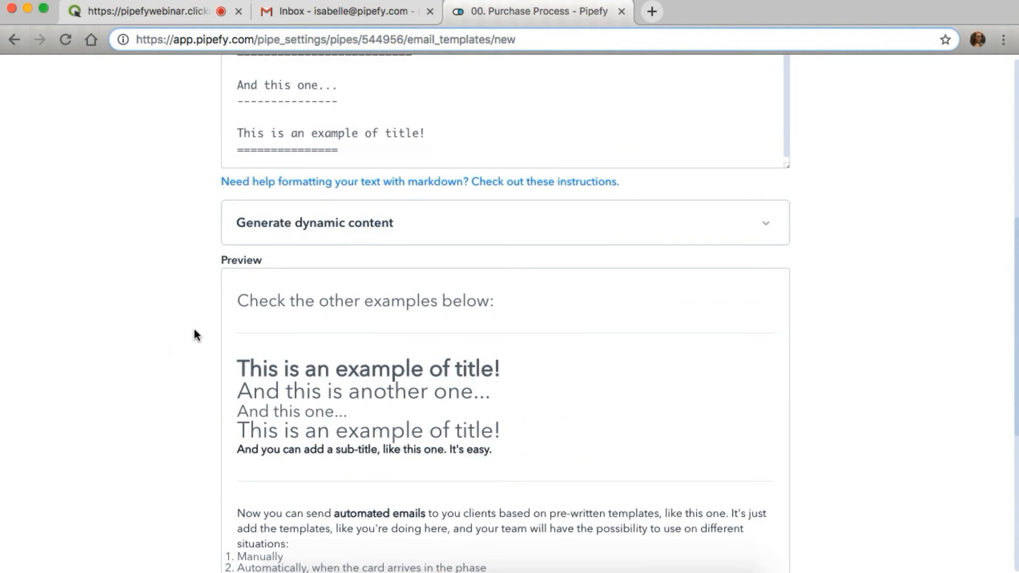
- Generate dynamic content for the email template using the Phase - Start form entity and the Connected Field - Name property
click(348, 235)
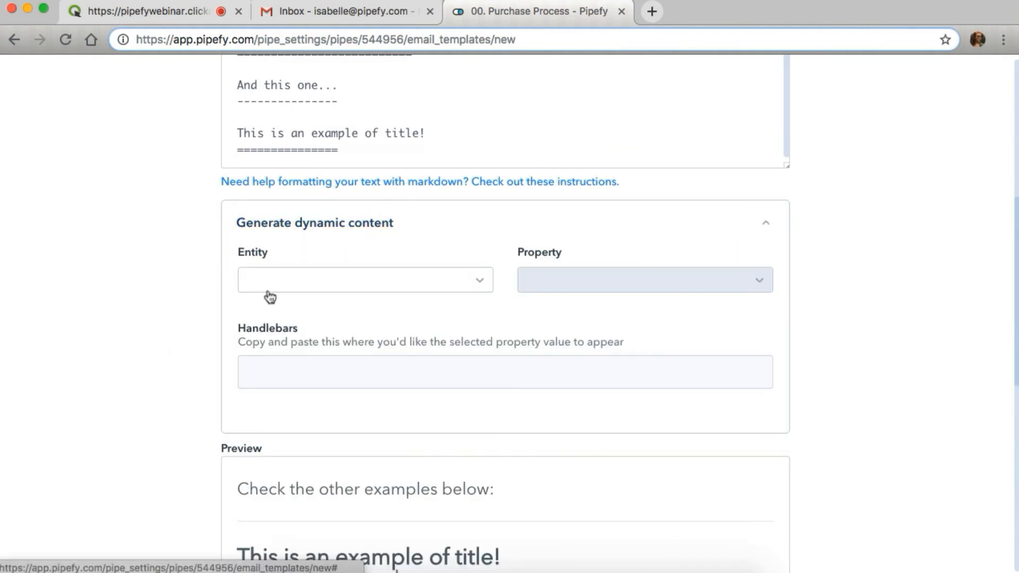
click(464, 285)
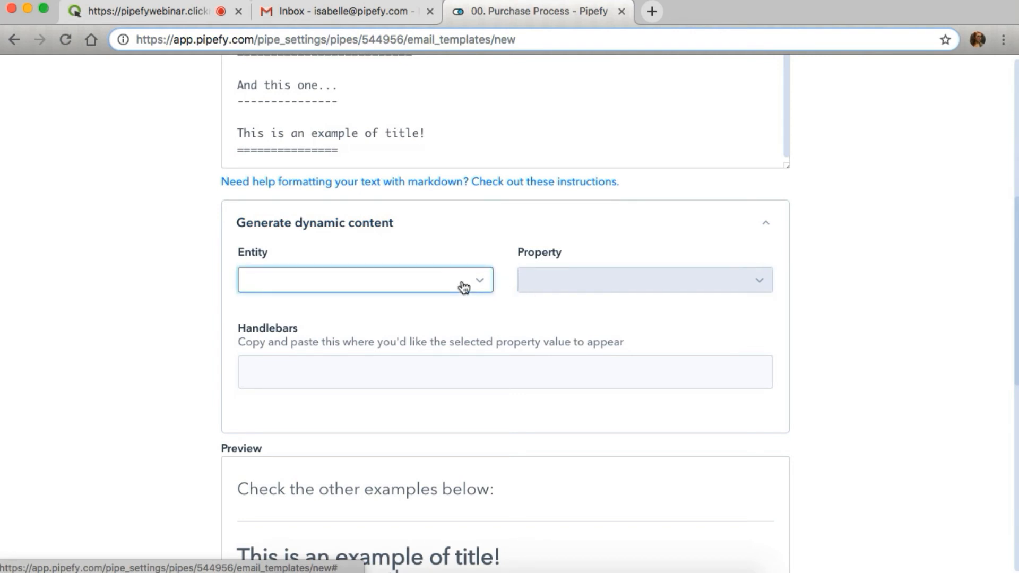
click(148, 276)
click(264, 281)
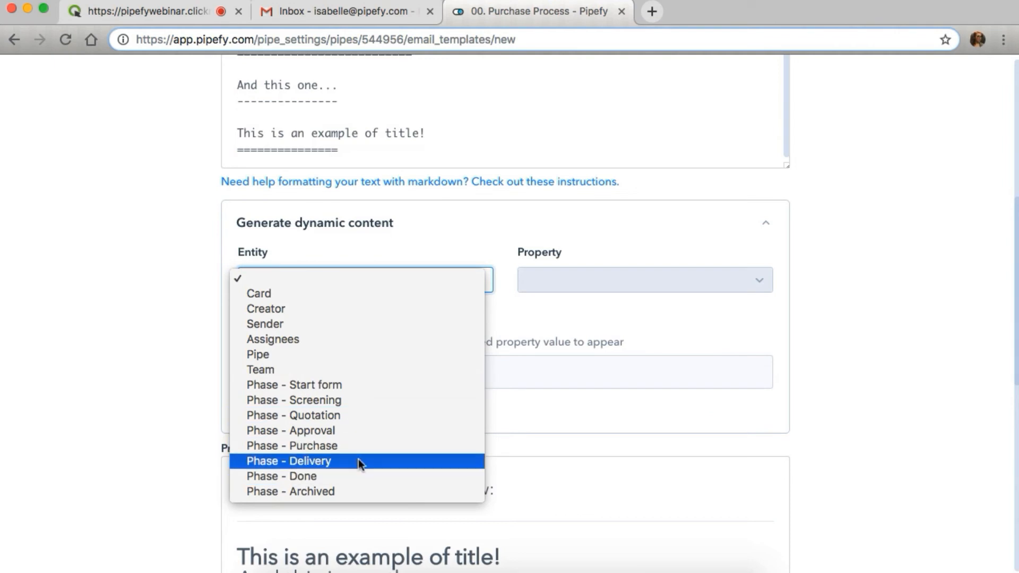
click(377, 383)
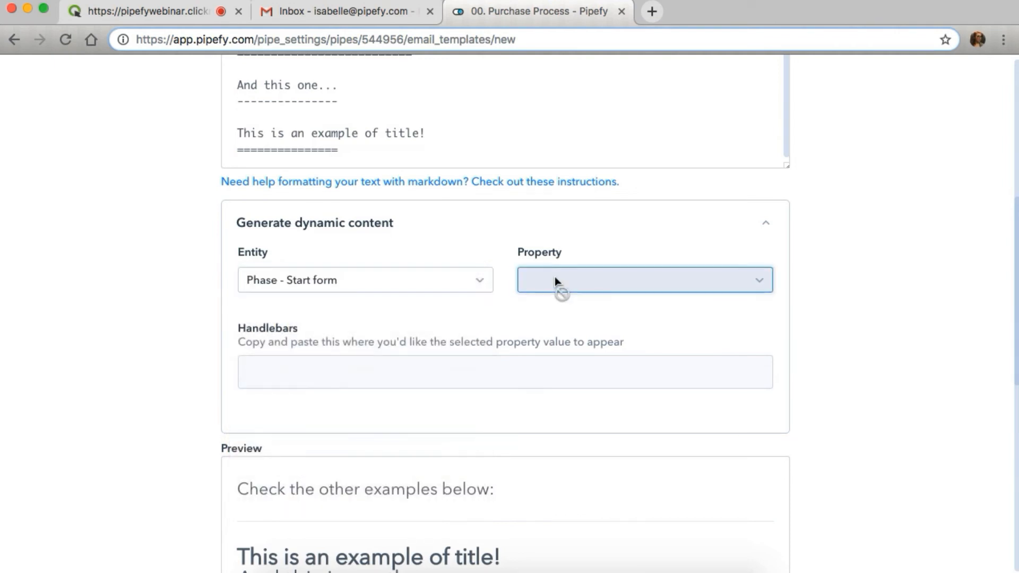
click(565, 279)
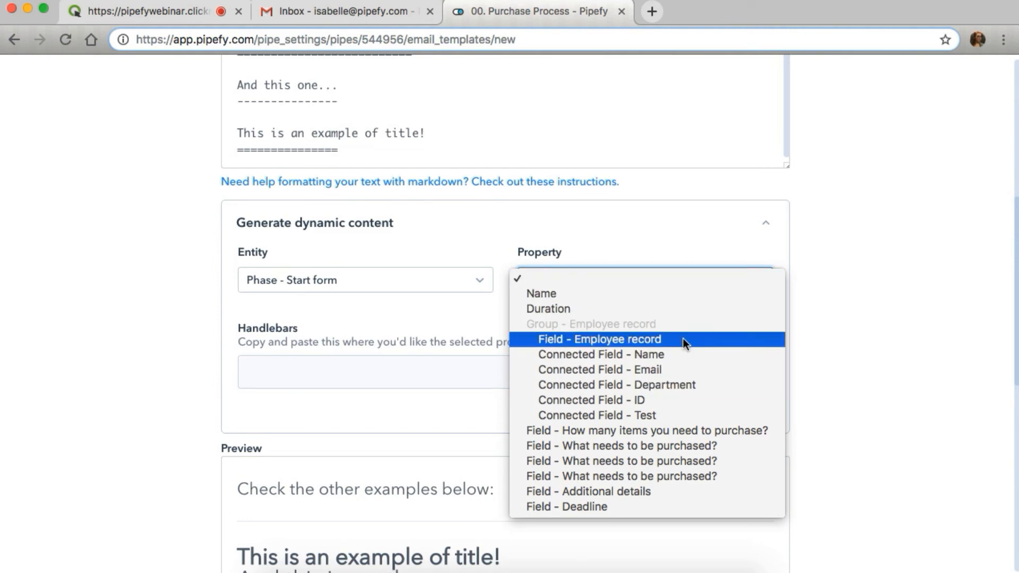
click(710, 353)
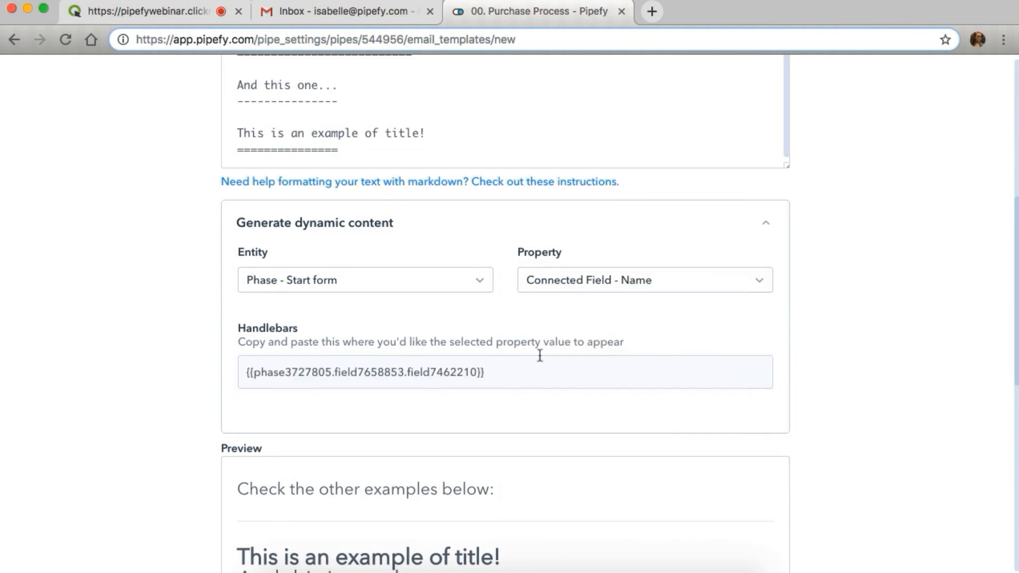
- Select the generated handlebars code and review the template body, subject and name fields where it can be used
click(524, 379)
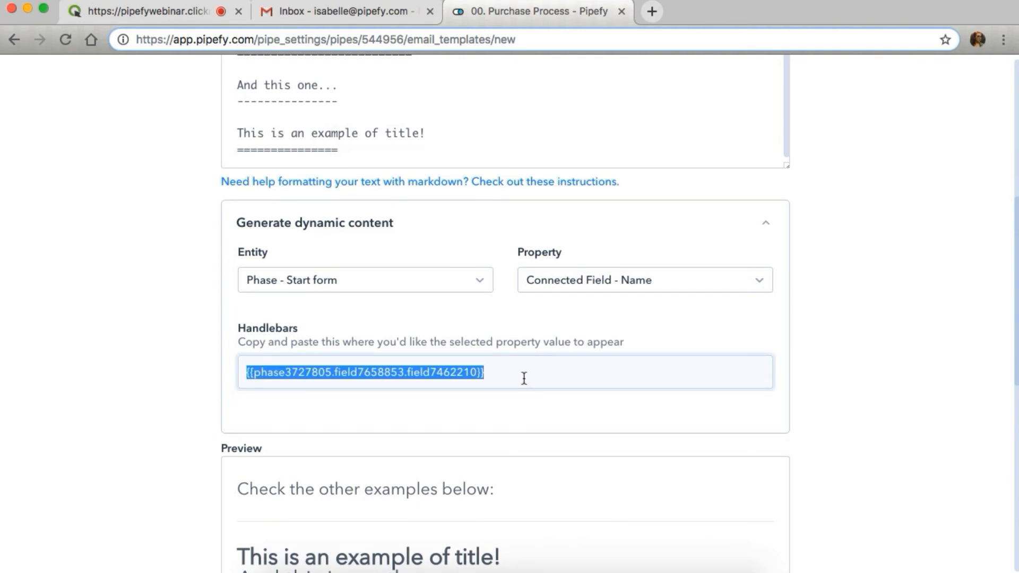
scroll(524, 379, up, 5)
click(523, 378)
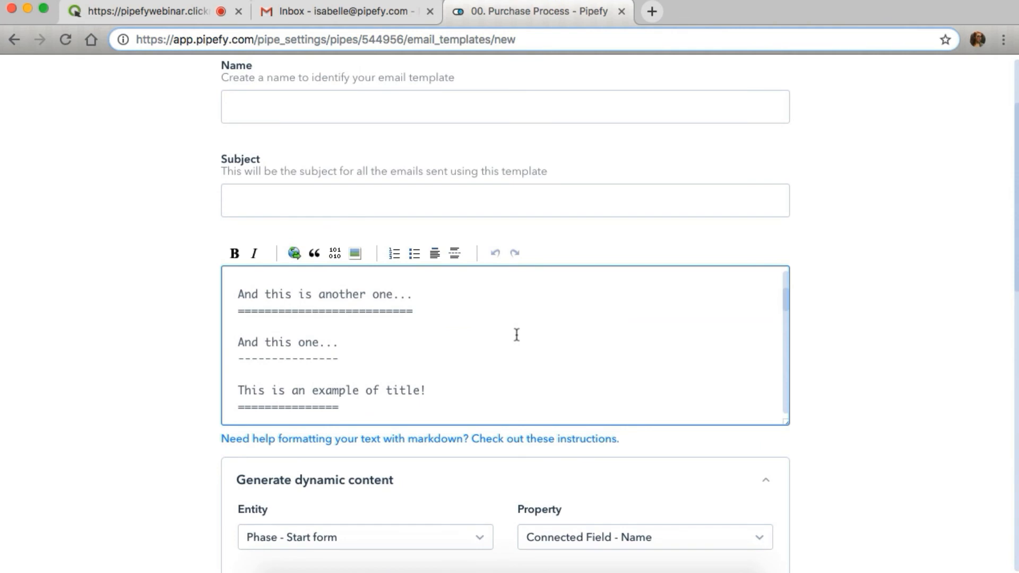
scroll(516, 334, down, 10)
scroll(860, 298, down, 5)
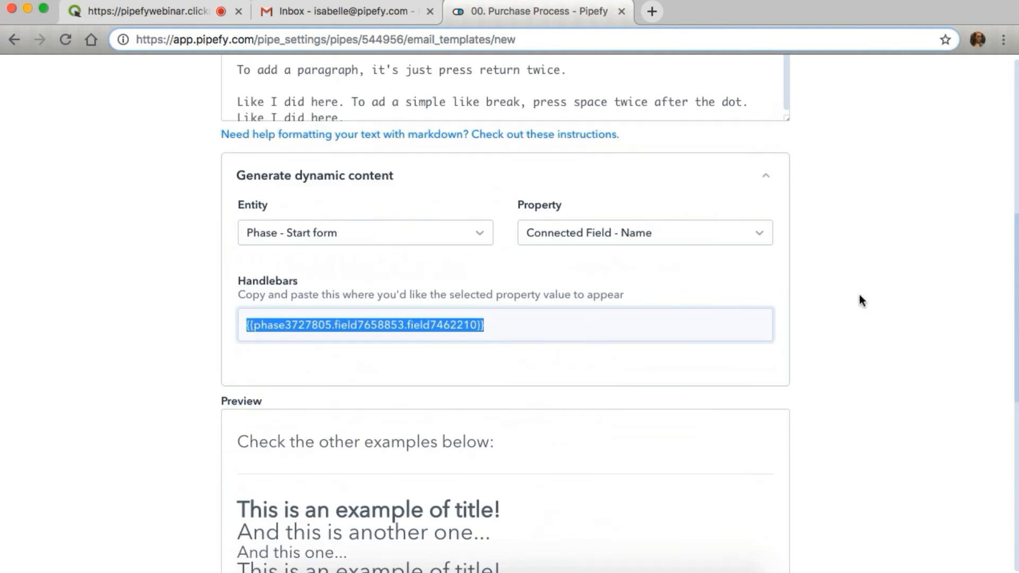
scroll(859, 294, down, 3)
scroll(645, 409, up, 10)
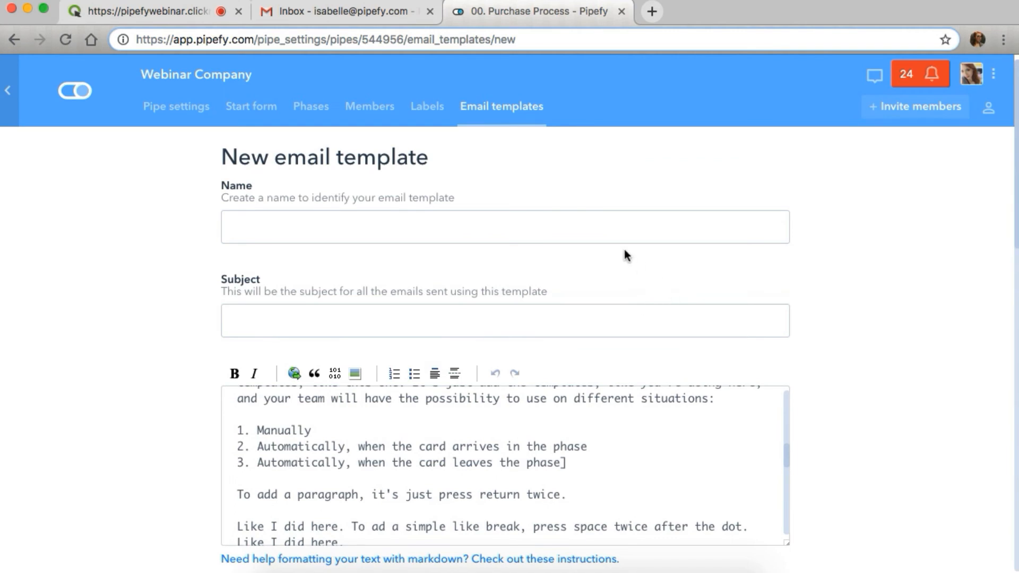
- Open the Screening phase's settings and the setup of its Request received email template
click(312, 107)
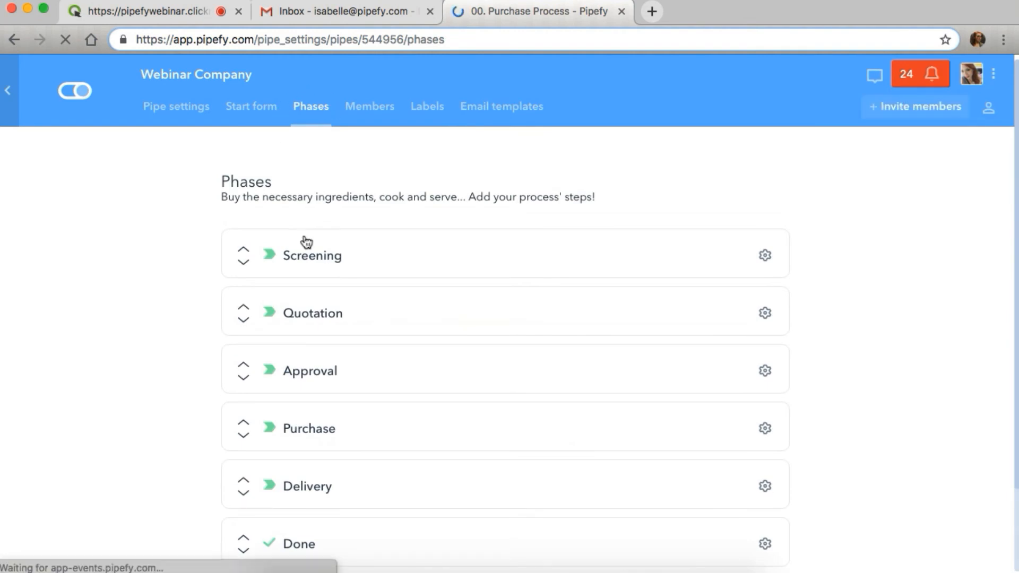
click(312, 256)
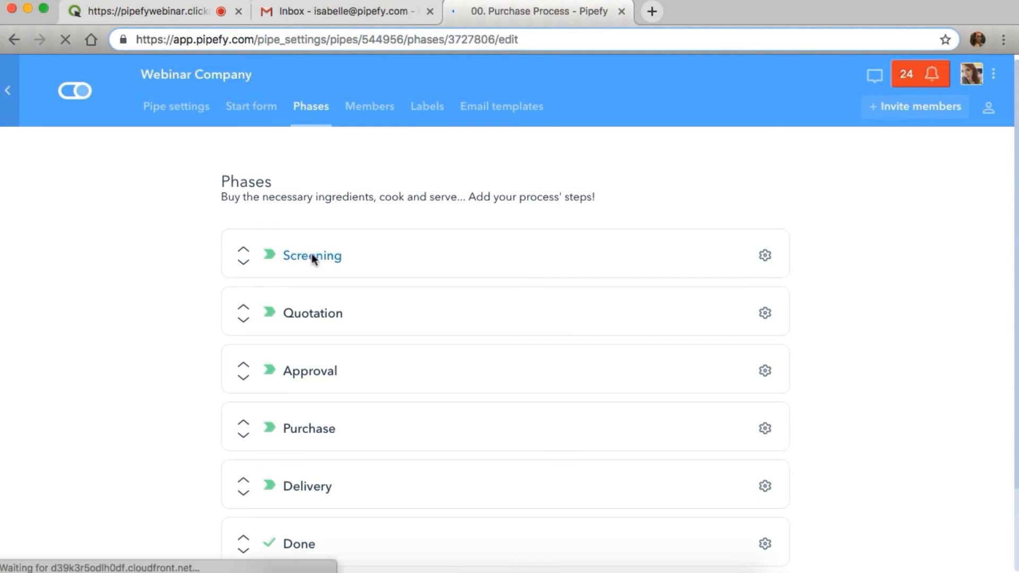
scroll(414, 369, down, 10)
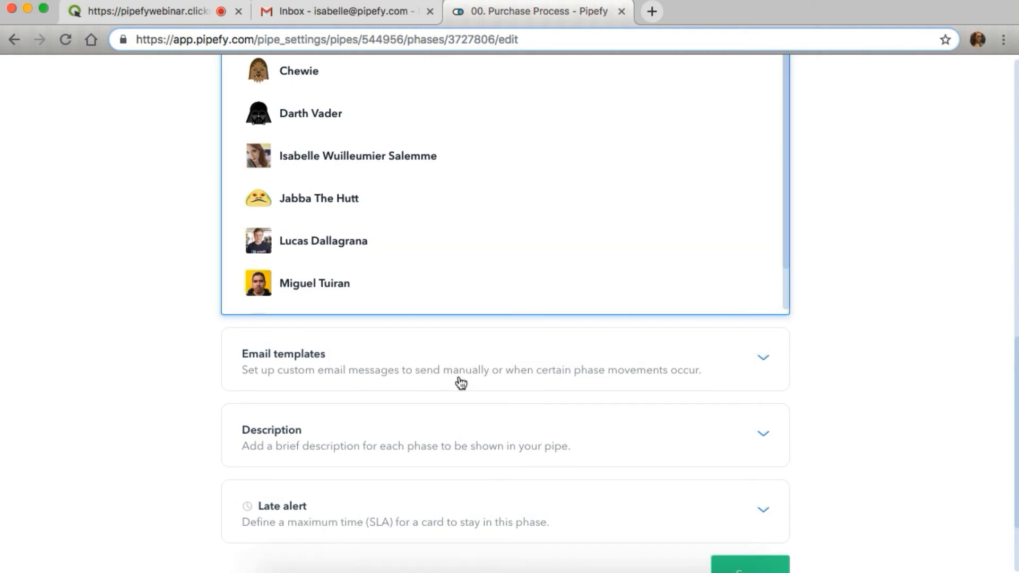
click(406, 377)
scroll(446, 374, down, 1)
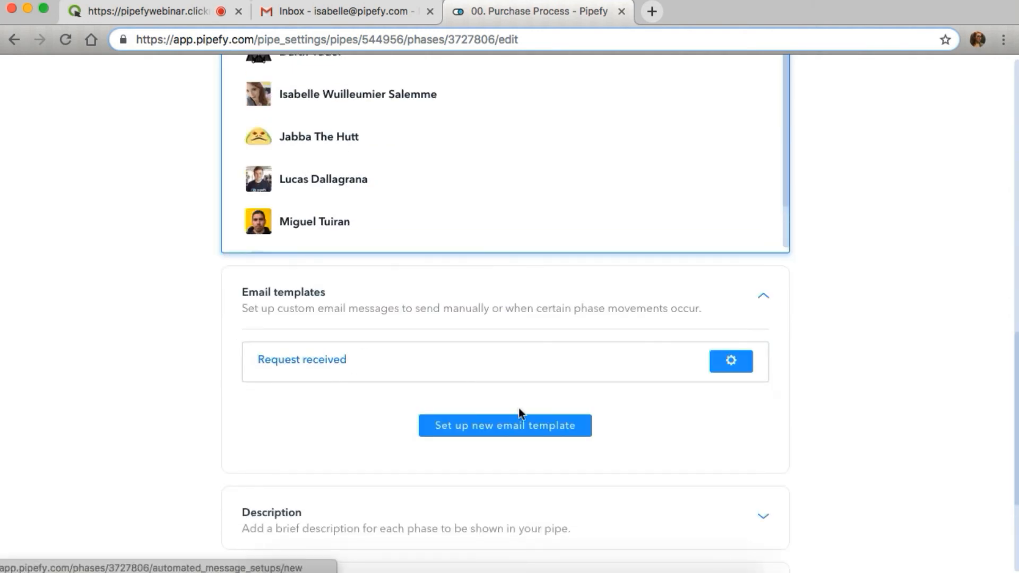
click(320, 369)
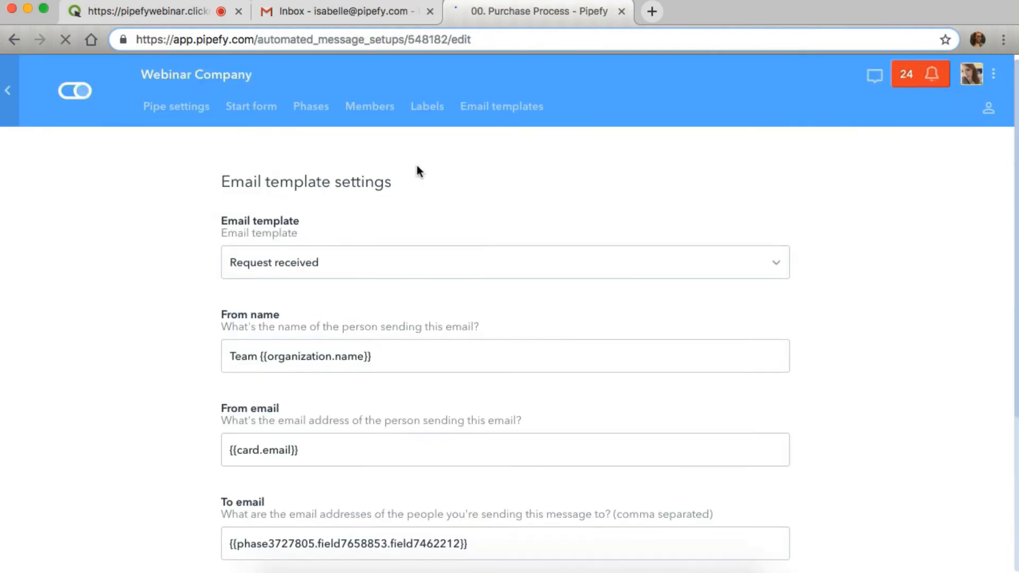
- Examine the available email templates and the sender, recipient and sending options in the email template settings
scroll(419, 170, down, 3)
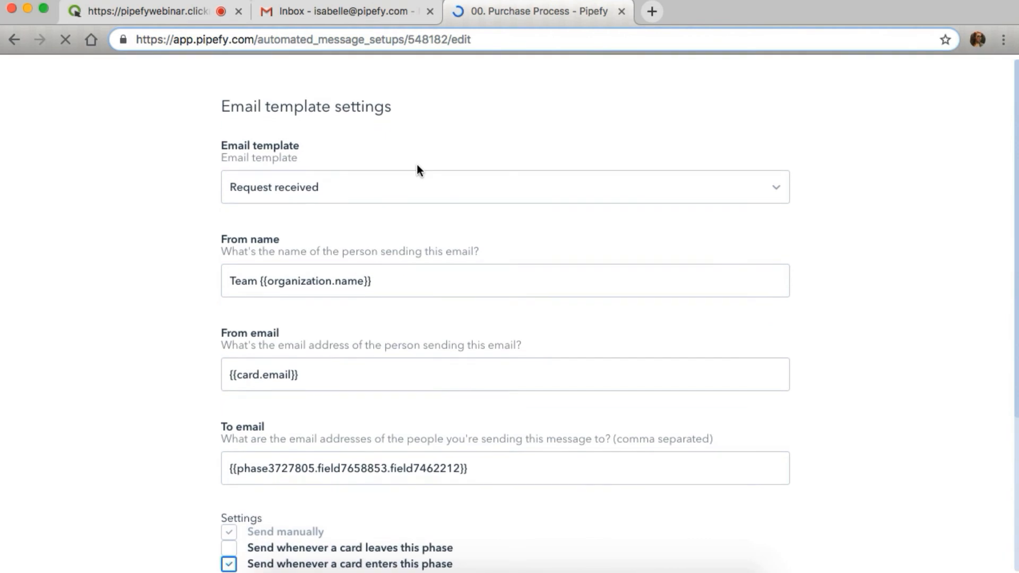
click(466, 196)
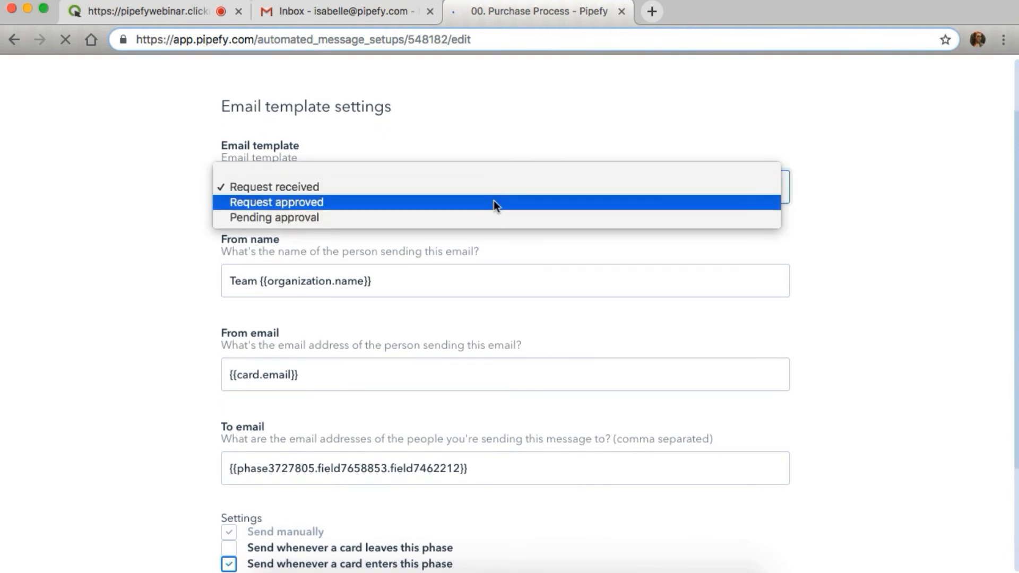
click(546, 126)
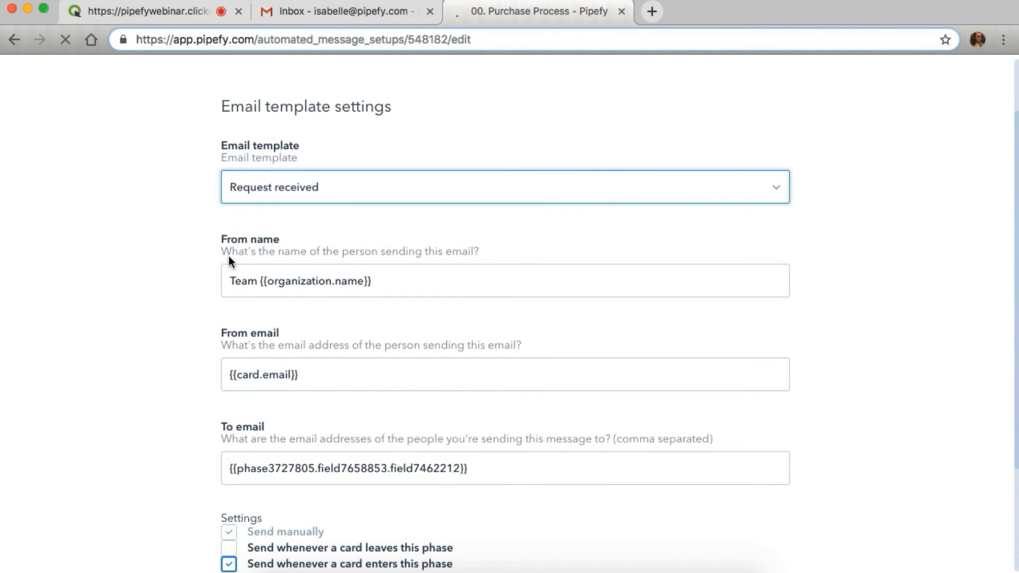
scroll(229, 260, down, 2)
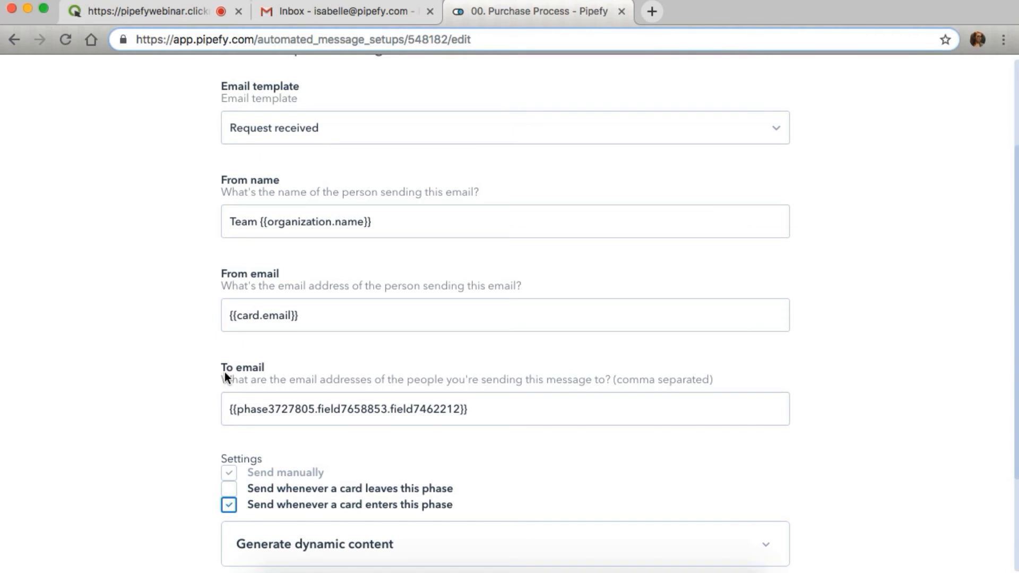
scroll(404, 256, down, 1)
scroll(405, 257, down, 3)
scroll(403, 255, down, 1)
scroll(403, 256, up, 2)
scroll(403, 252, down, 3)
- Check the handlebars code in the To email field, then save the email template settings
click(263, 268)
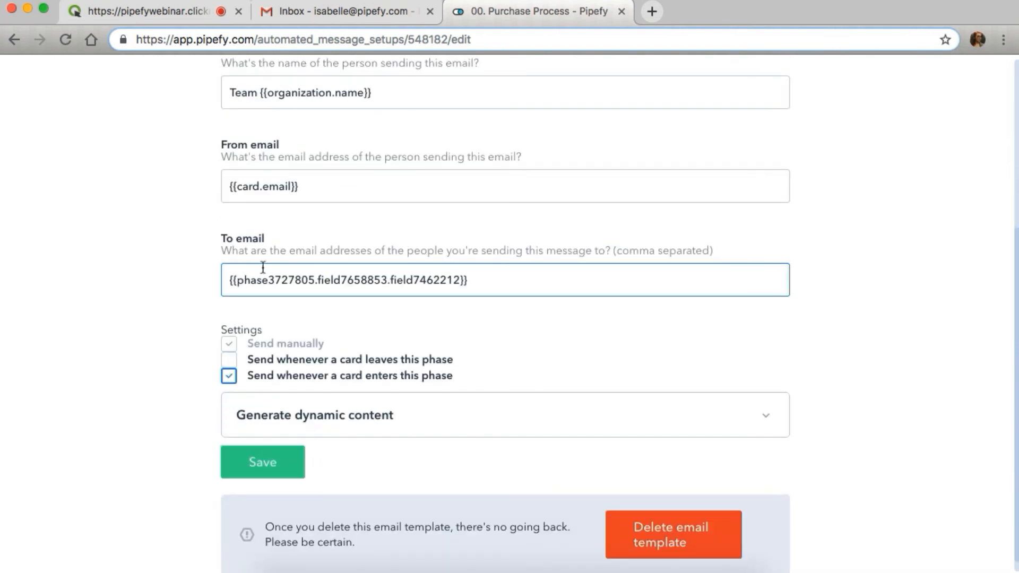
drag(476, 280, 212, 257)
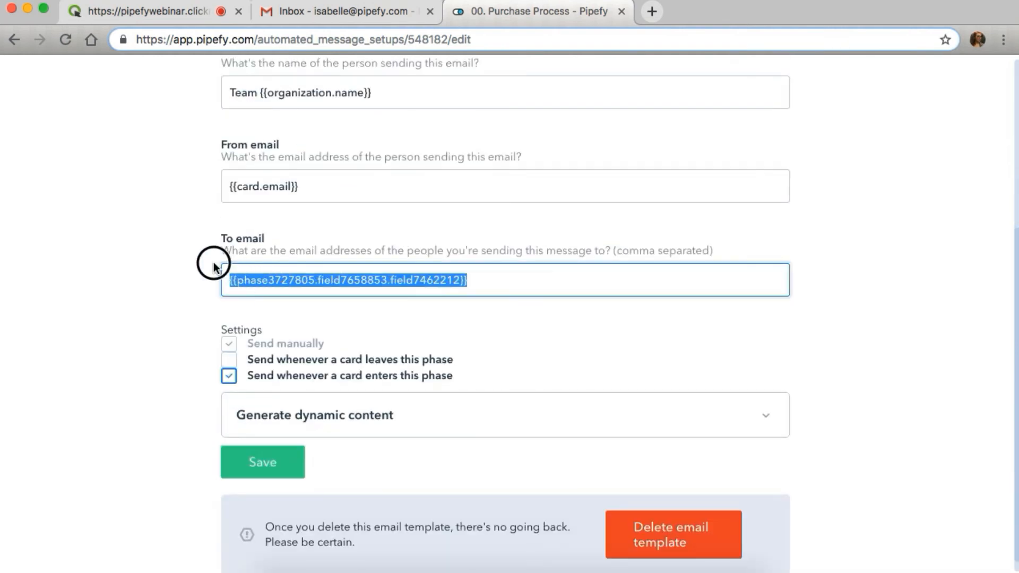
click(473, 280)
drag(496, 278, 214, 277)
scroll(173, 368, down, 1)
click(225, 317)
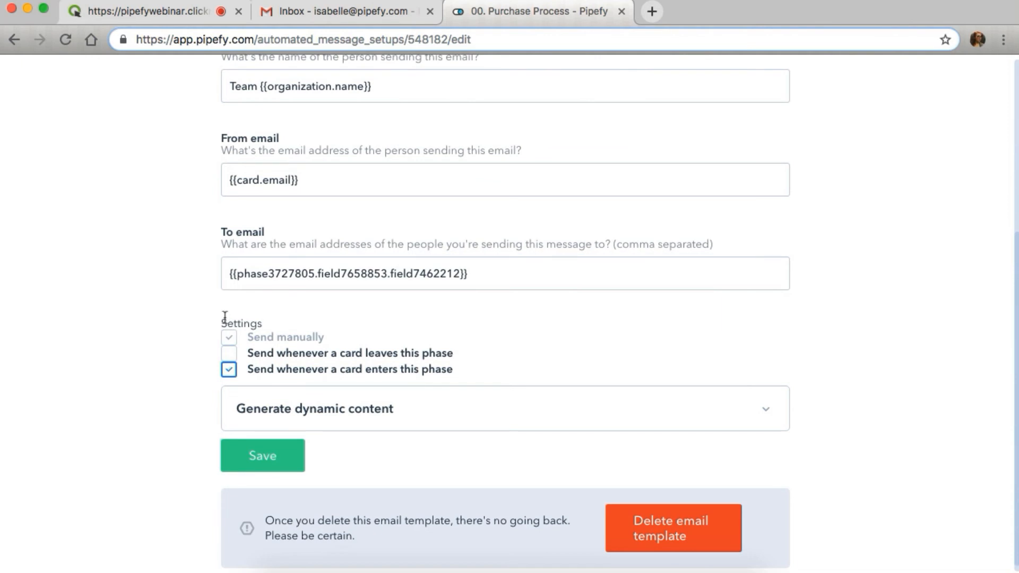
scroll(412, 323, down, 1)
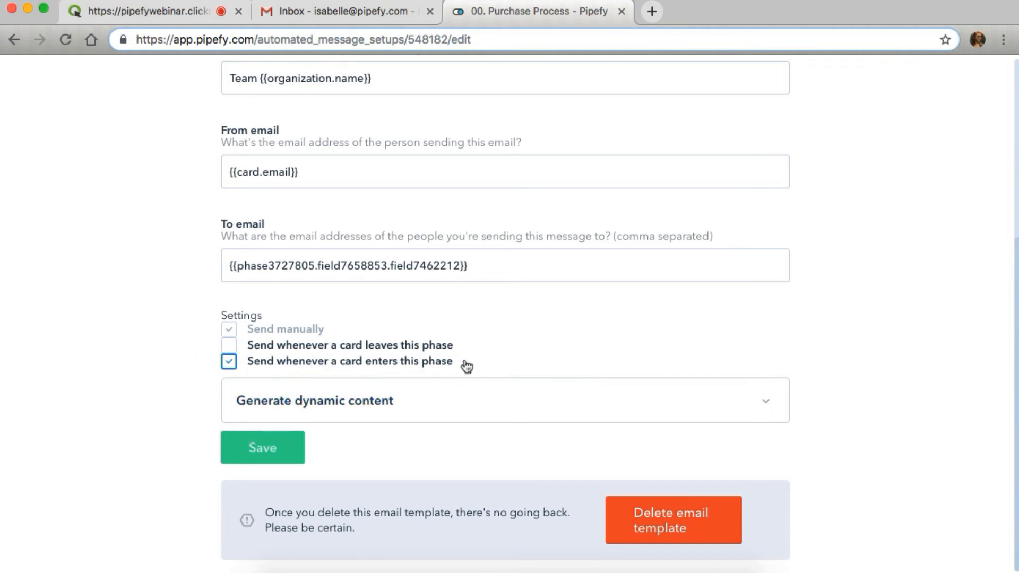
click(267, 453)
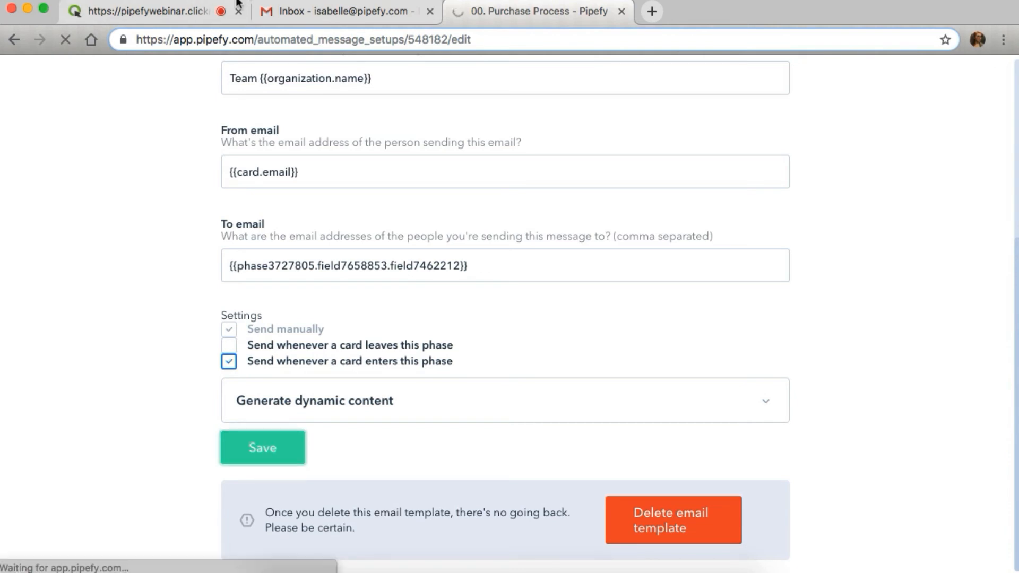
- Switch to Gmail and open the received purchase request email for Wireless mouse
click(274, 12)
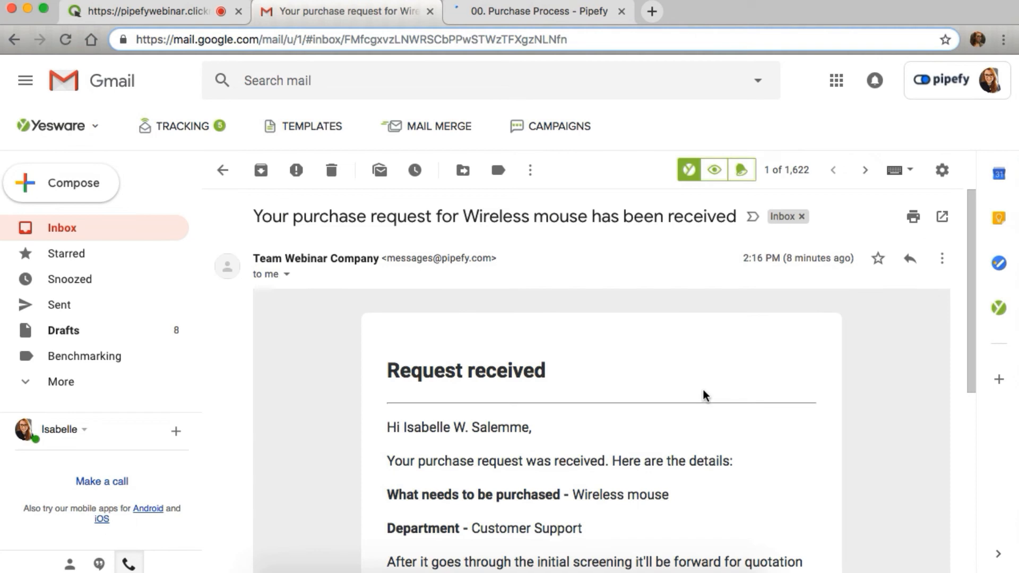
scroll(703, 391, down, 1)
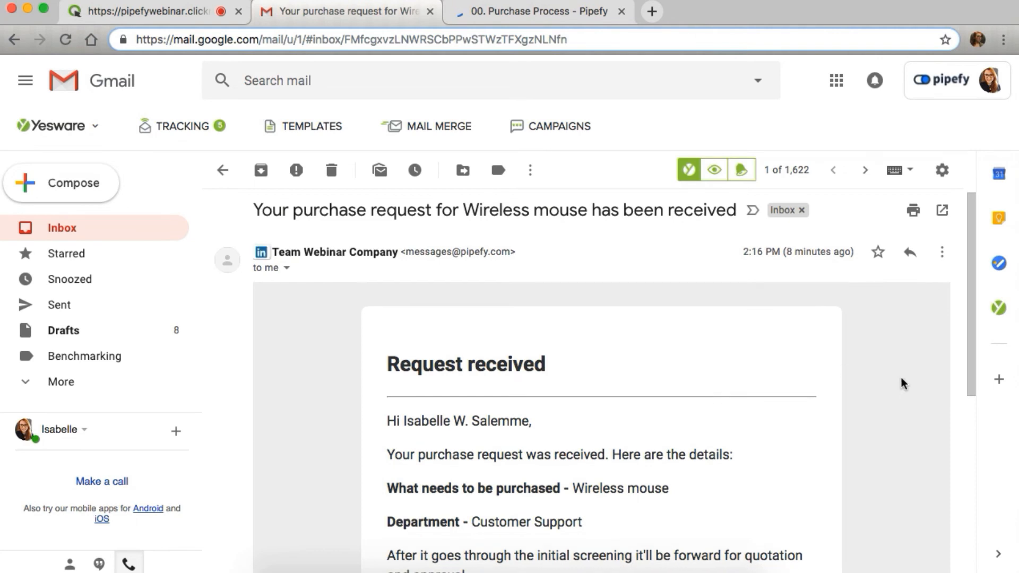
scroll(901, 379, down, 1)
scroll(901, 380, down, 2)
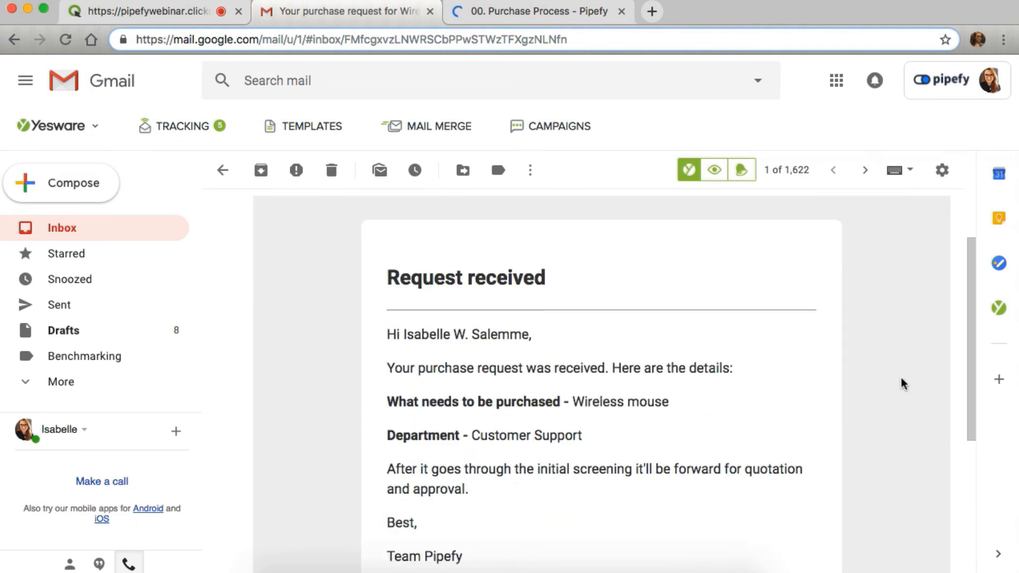
scroll(901, 380, down, 1)
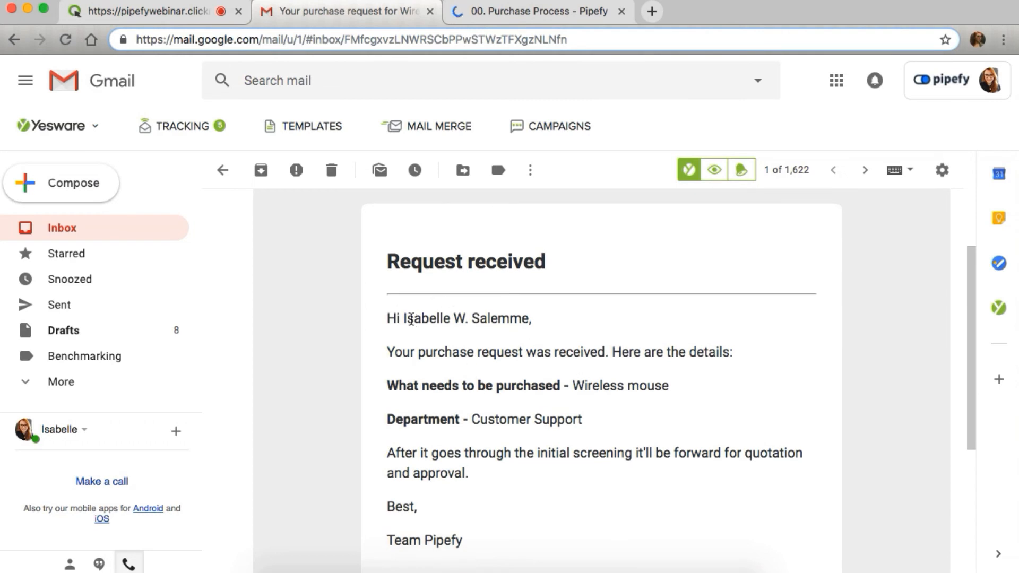
- Examine the requester name, purchased item and department filled in by dynamic content in the Request received email
drag(405, 317, 513, 329)
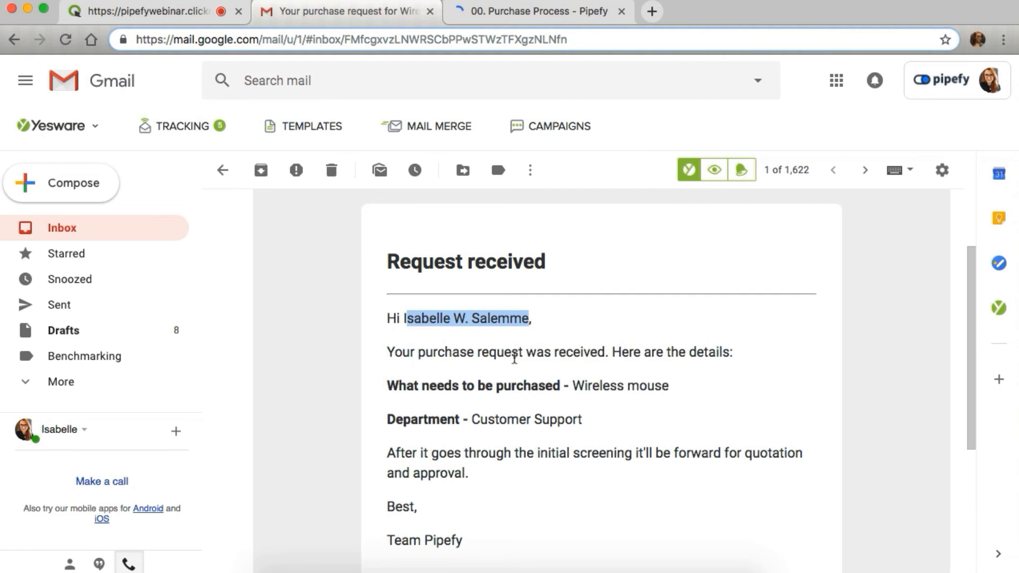
drag(572, 380, 639, 384)
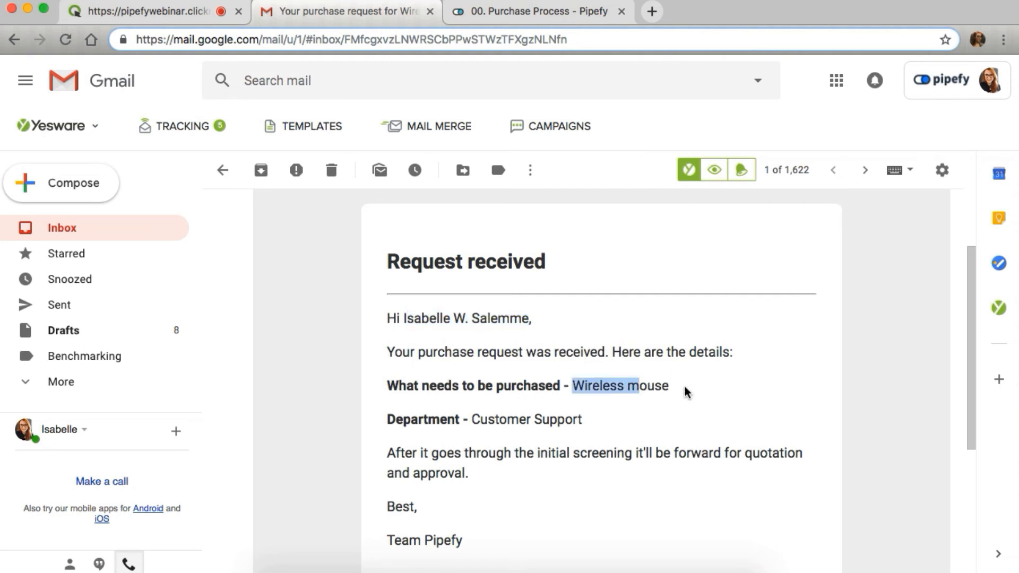
click(477, 421)
drag(478, 420, 550, 421)
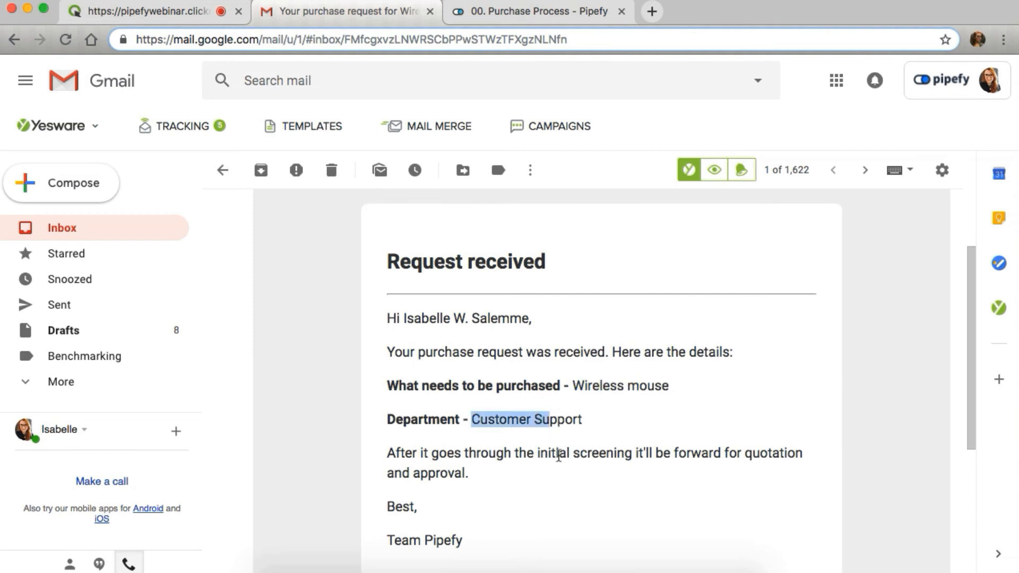
scroll(565, 471, down, 2)
scroll(564, 471, up, 3)
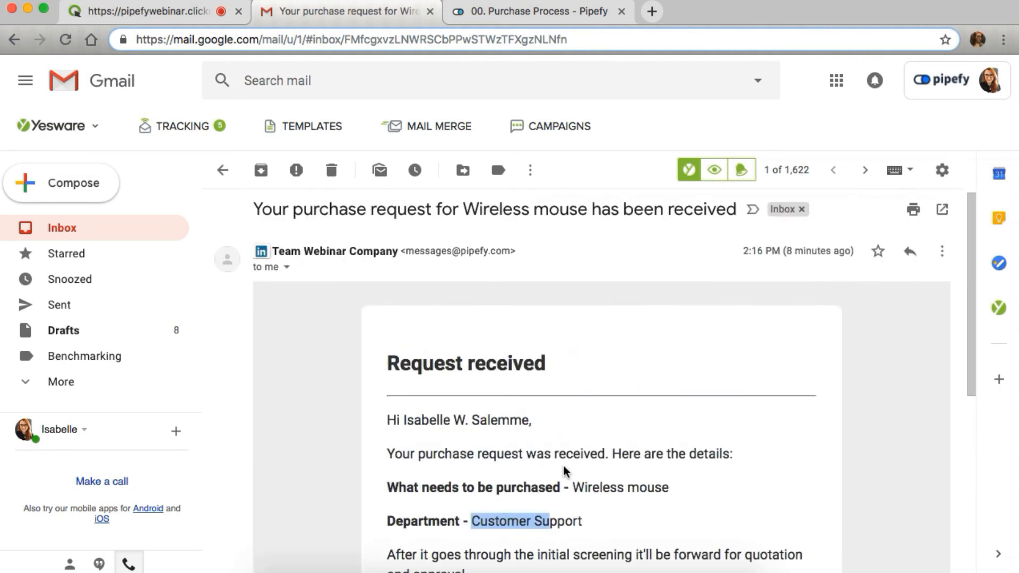
scroll(564, 471, down, 5)
scroll(564, 471, up, 5)
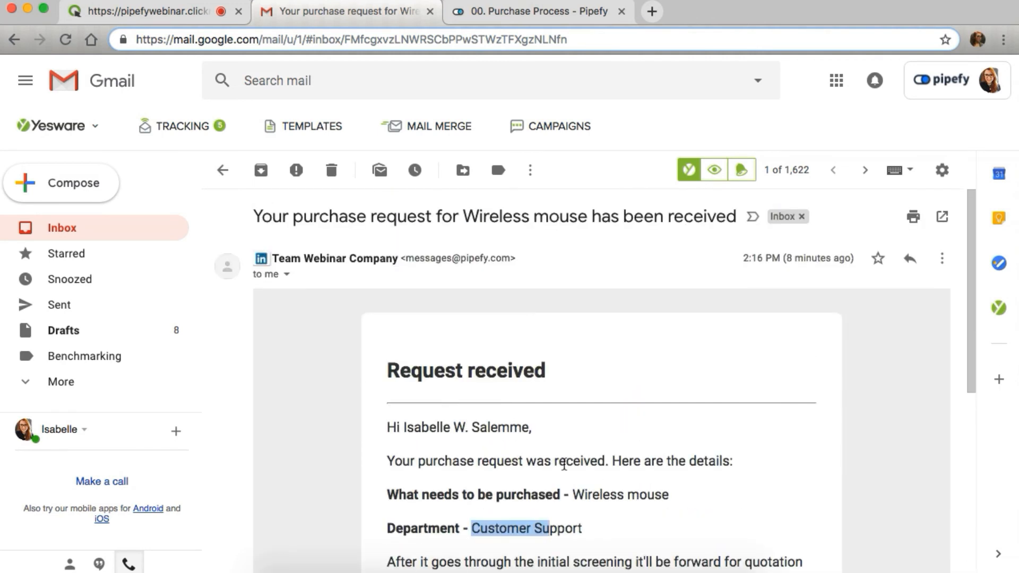
- Switch back to Pipefy and examine the late alert time and unit options in the Screening phase settings
key(ctrl+Tab)
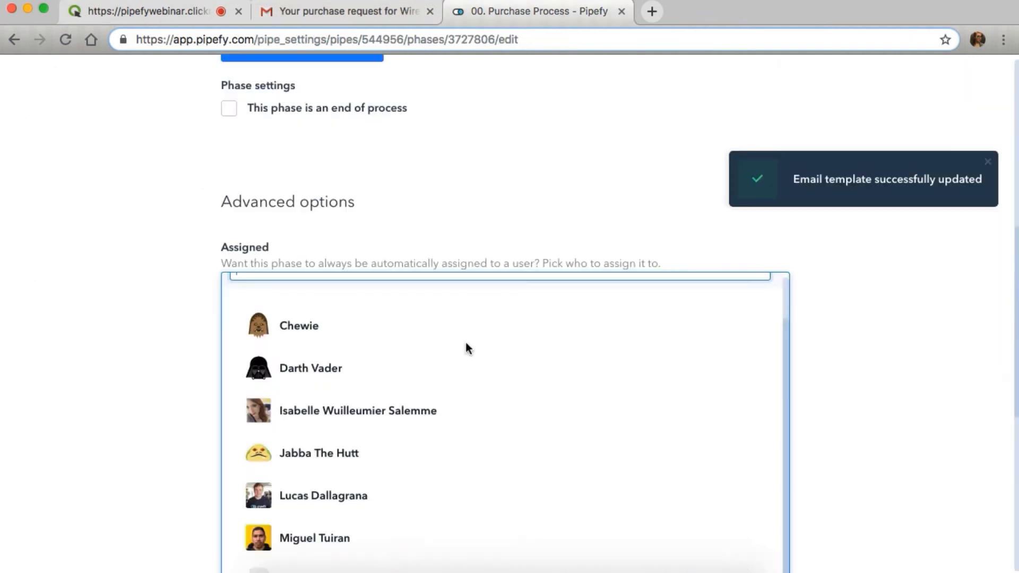
scroll(526, 212, down, 8)
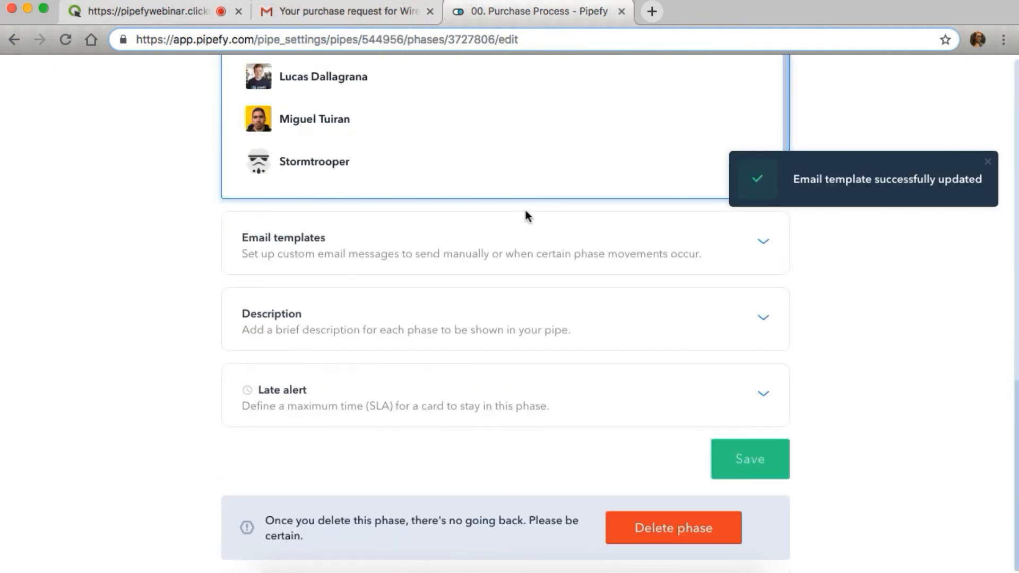
click(369, 398)
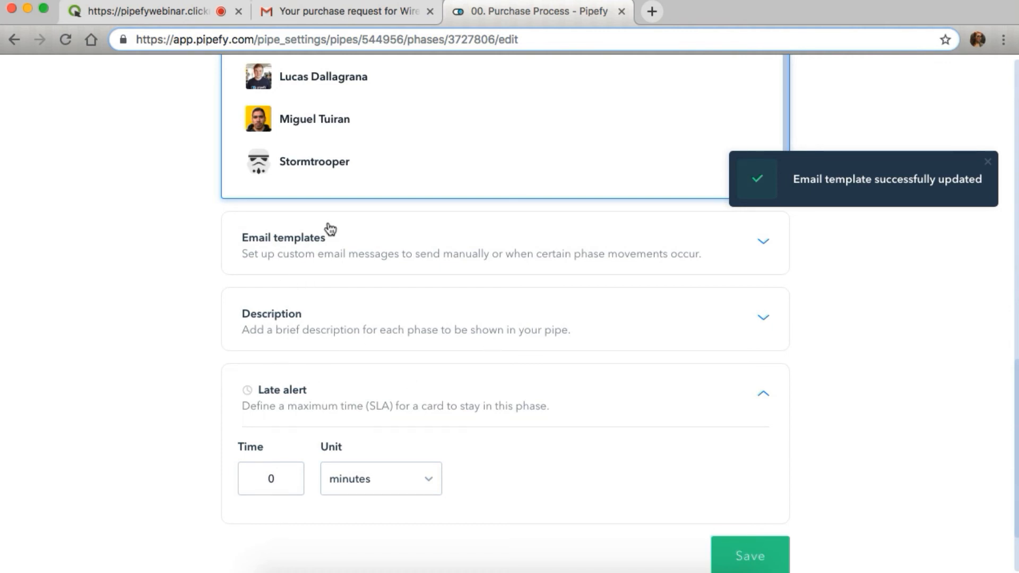
scroll(328, 225, up, 10)
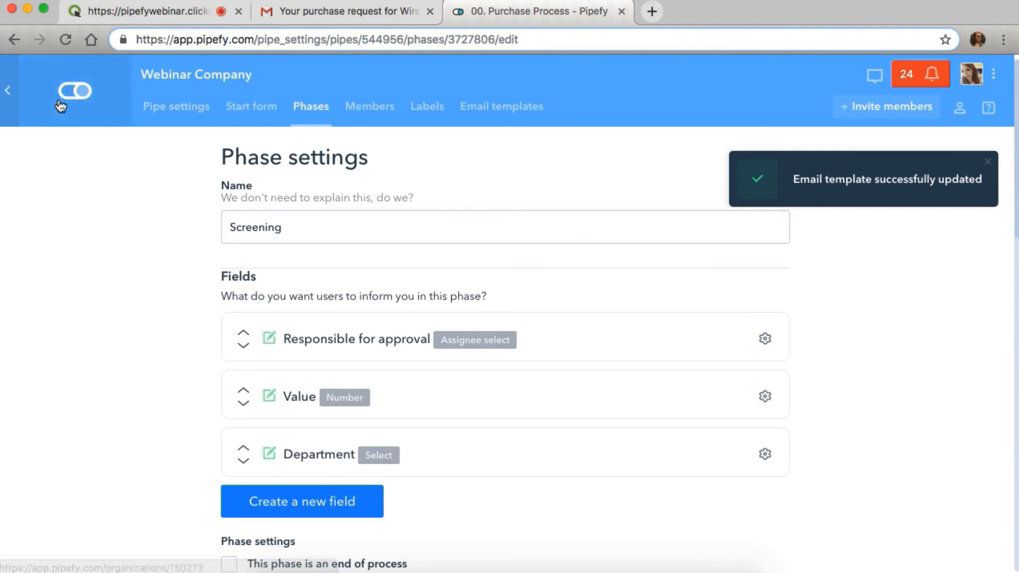
- On the purchase board, assign Darth Vader as responsible for approval on the Wireless mouse card and move it from Screening to Quotation
click(8, 91)
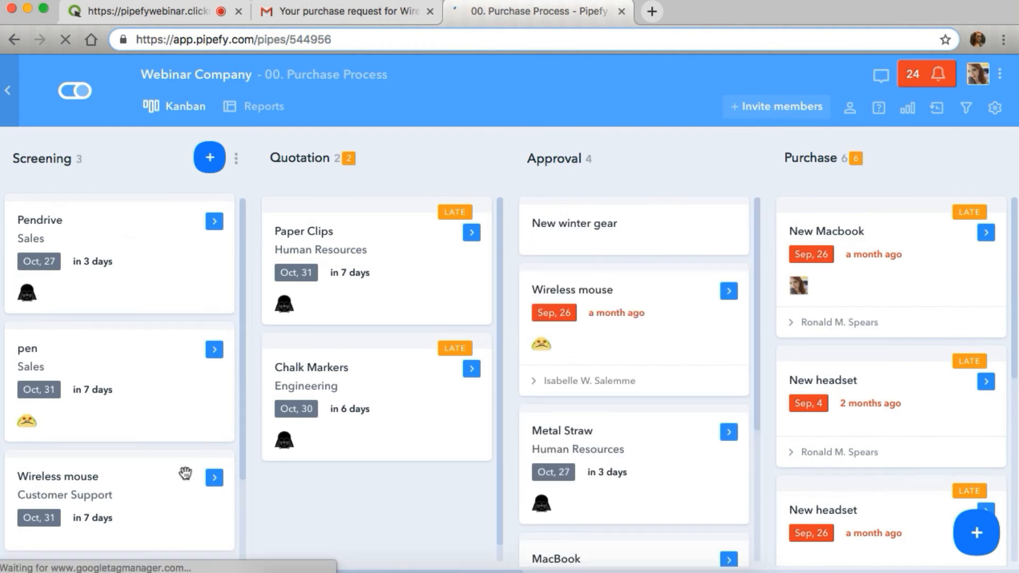
scroll(186, 473, down, 3)
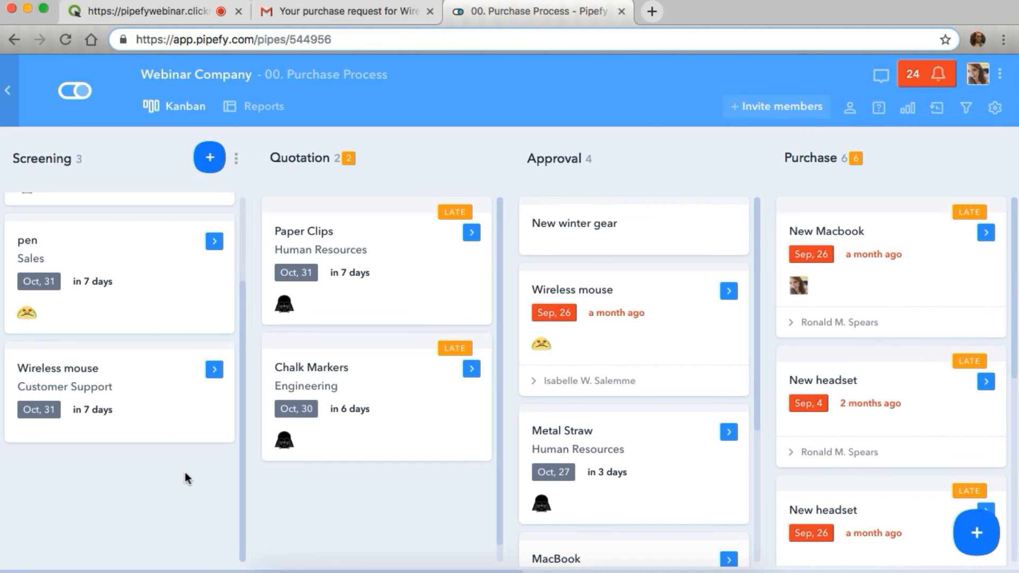
click(118, 403)
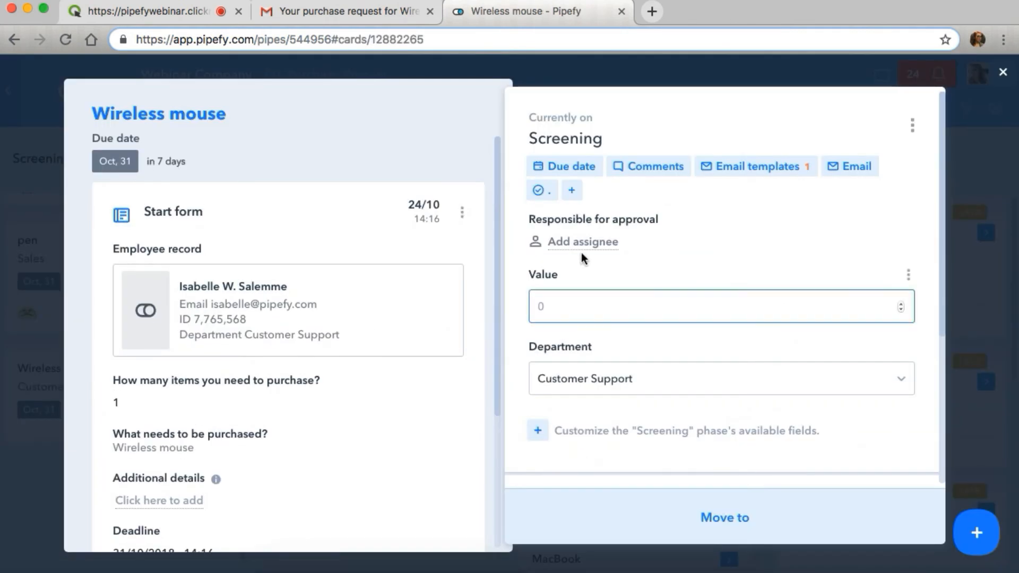
click(584, 247)
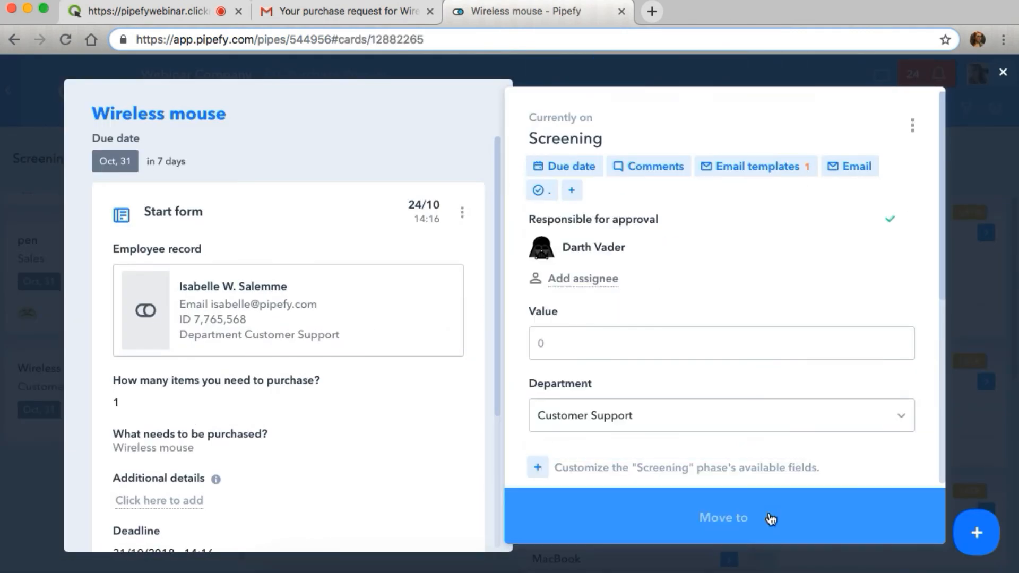
click(771, 519)
click(639, 259)
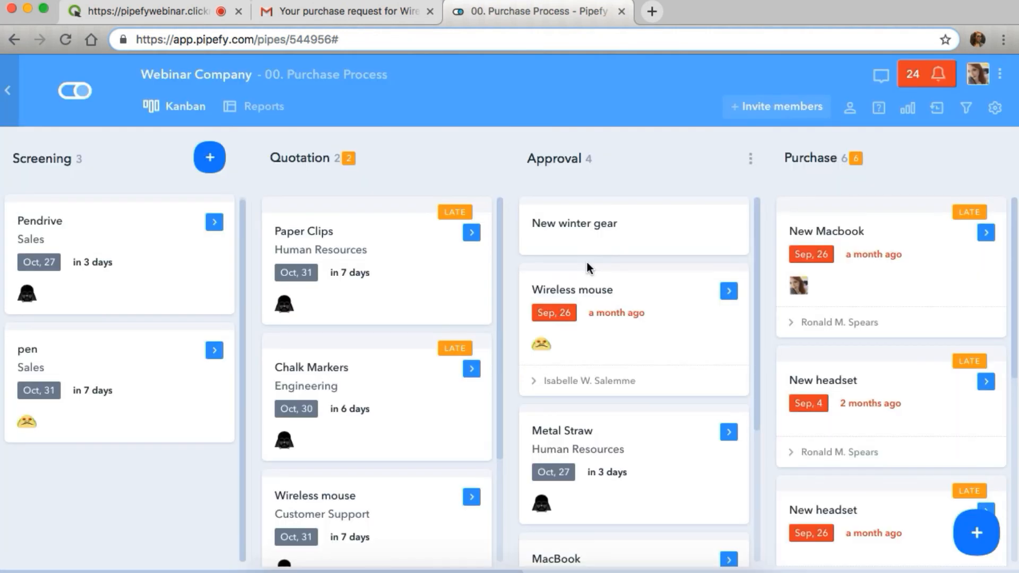
- Set the total amount of the Wireless mouse card in Quotation to 30.00 and move the card to Approval
scroll(399, 382, down, 3)
click(399, 382)
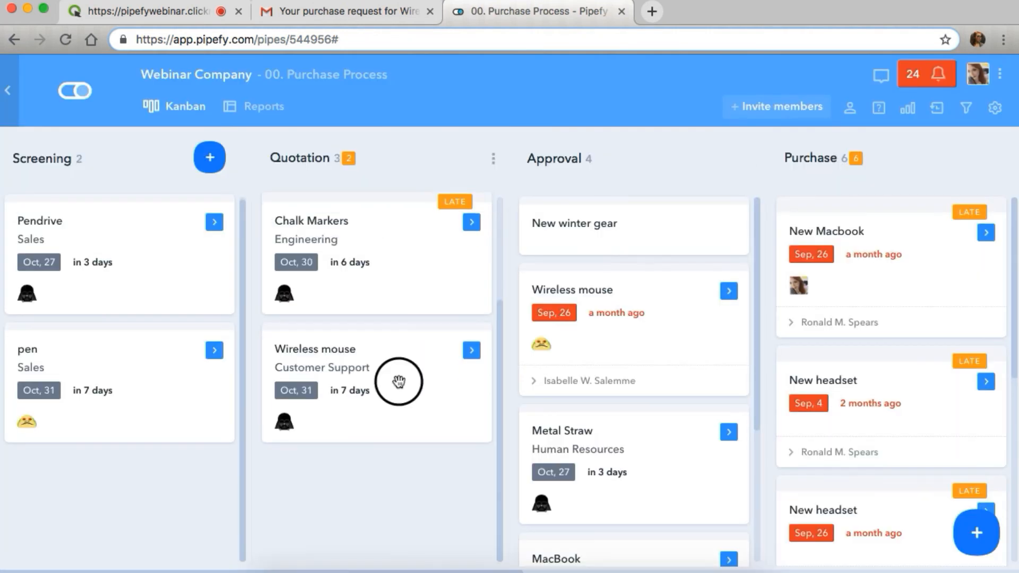
click(568, 385)
text(300.00)
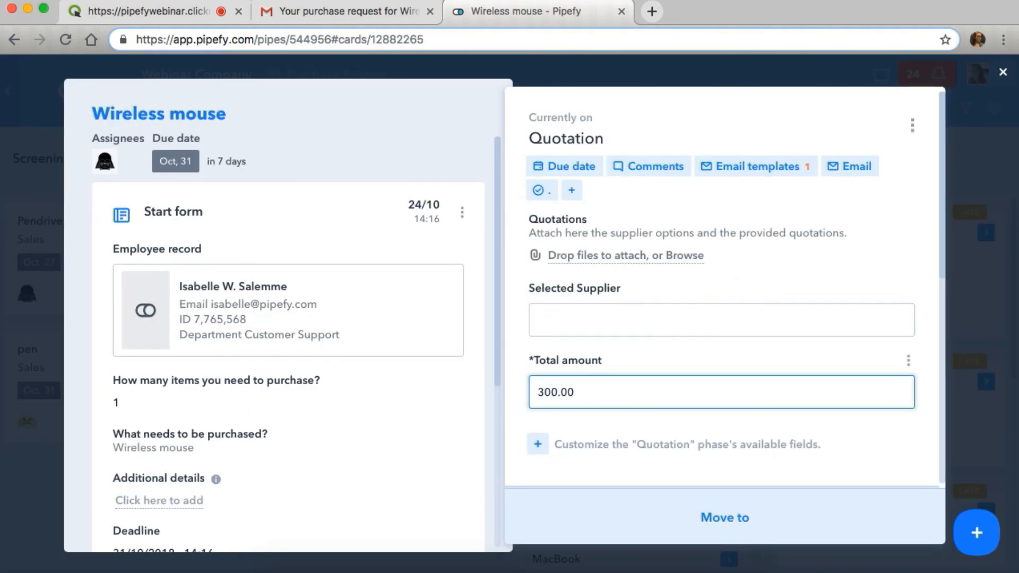
key(BackSpace)
click(650, 520)
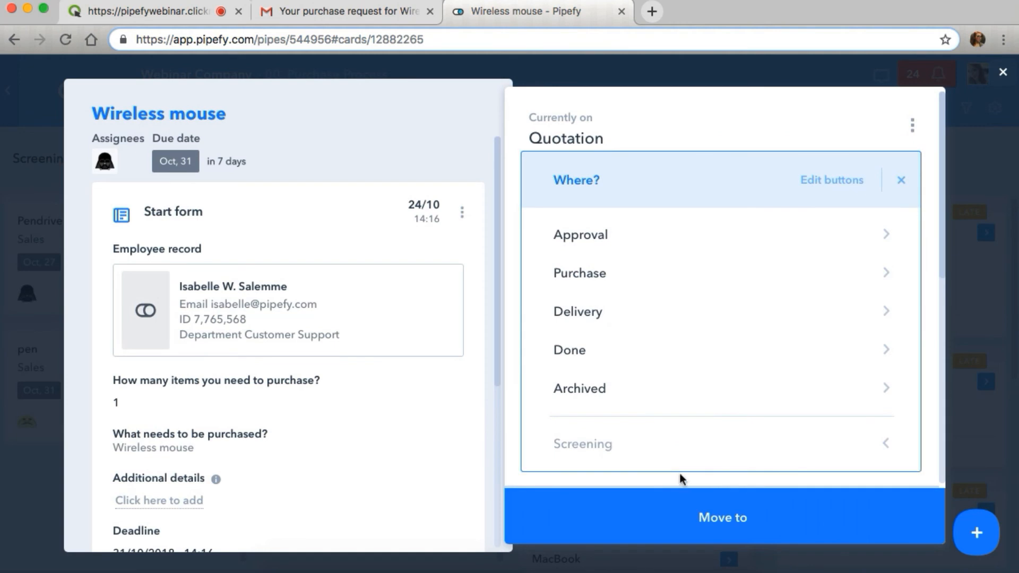
click(635, 237)
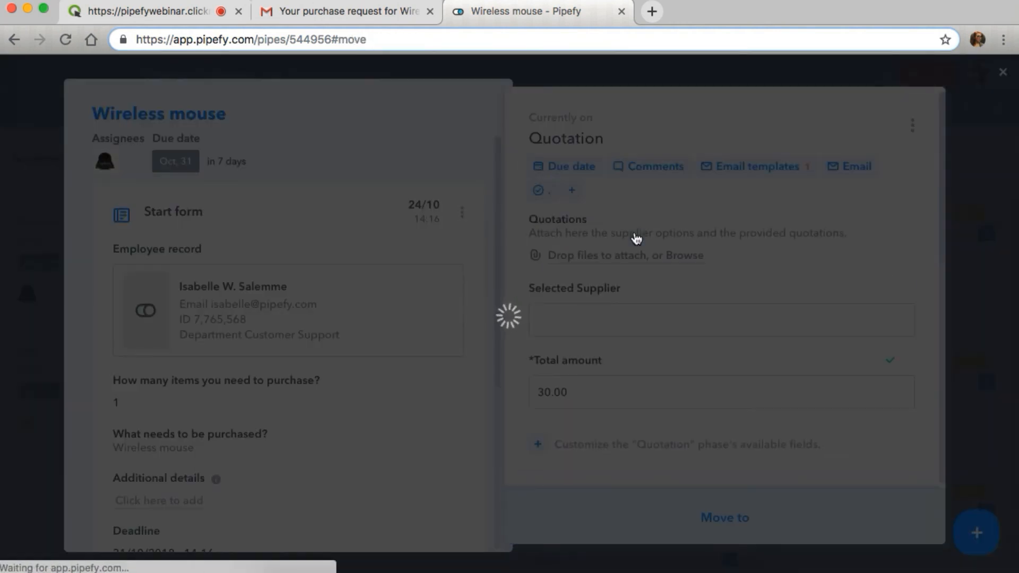
scroll(649, 323, down, 5)
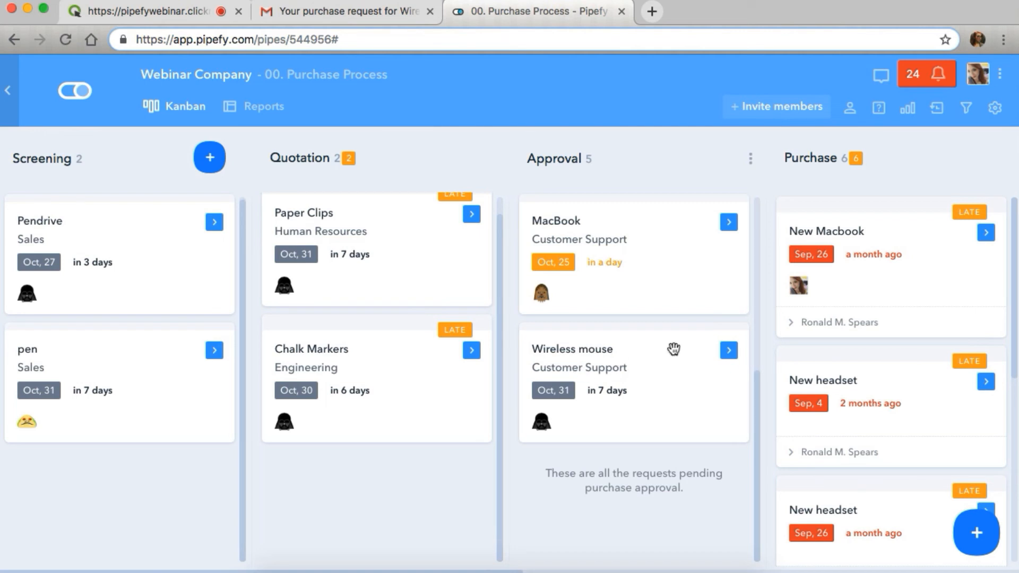
- Open the pipe's connection to 00. Purchase approval and examine its connection function, number of entries and advanced options
click(997, 110)
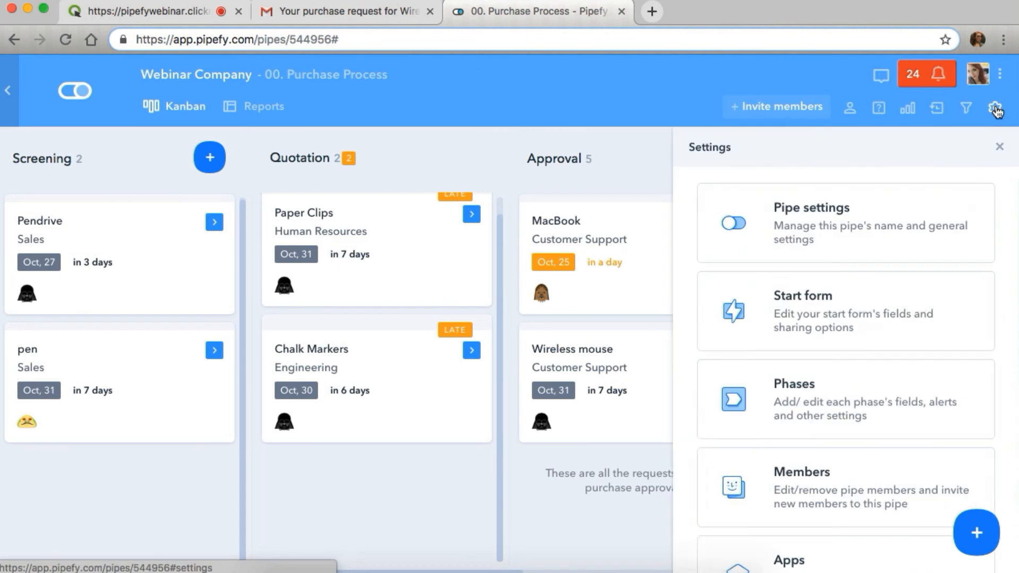
scroll(806, 464, down, 4)
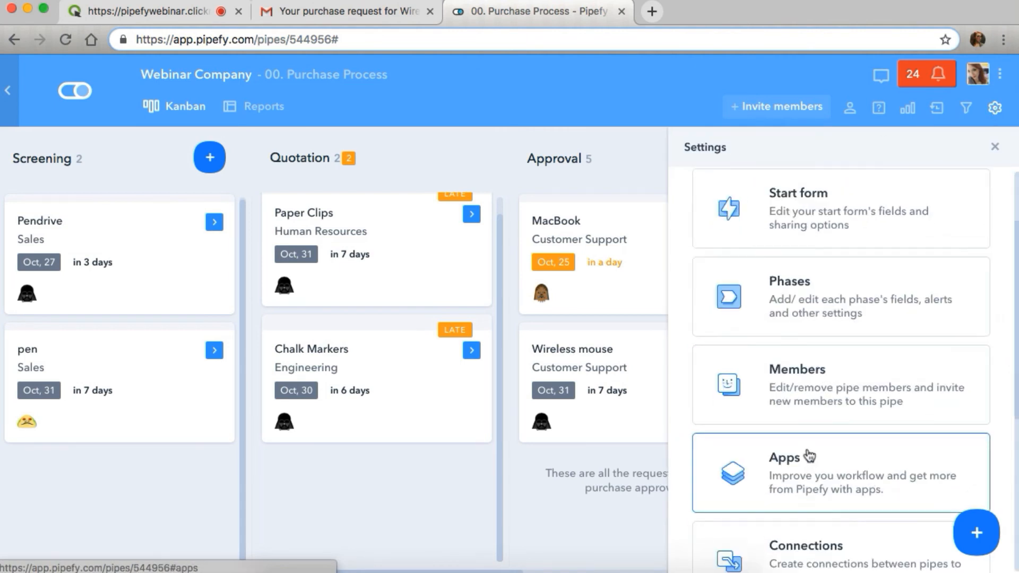
click(813, 427)
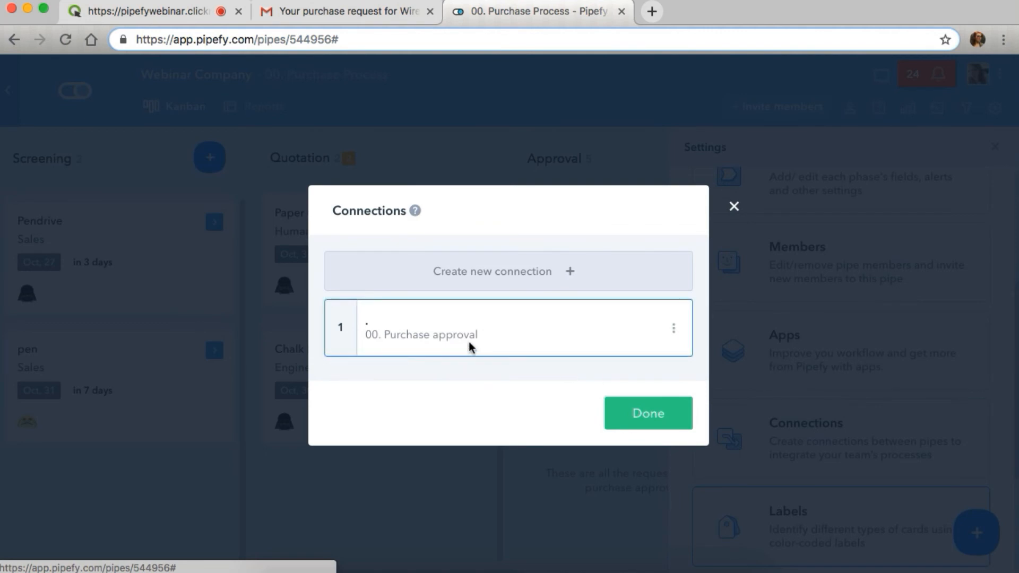
click(423, 345)
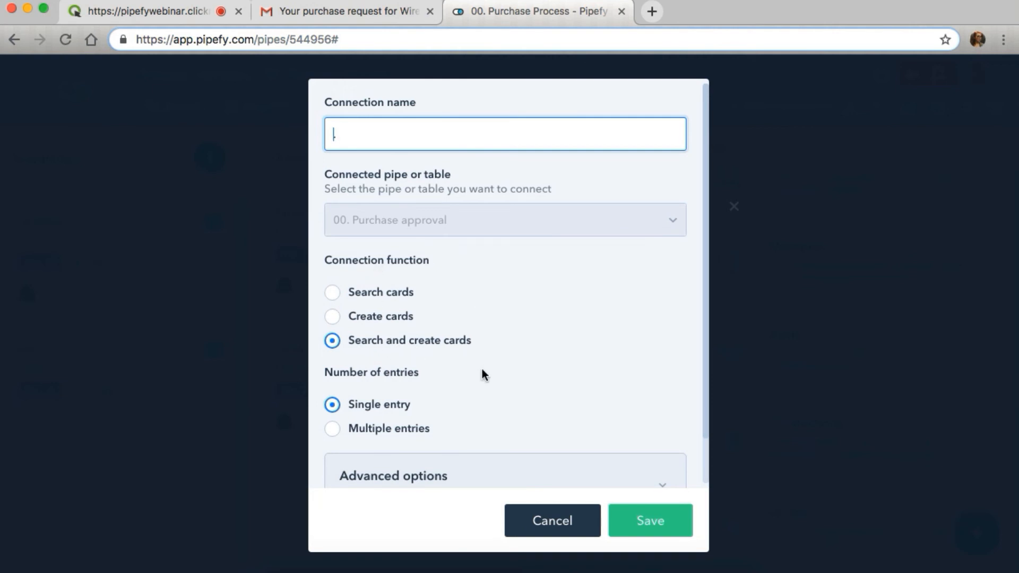
scroll(507, 324, down, 2)
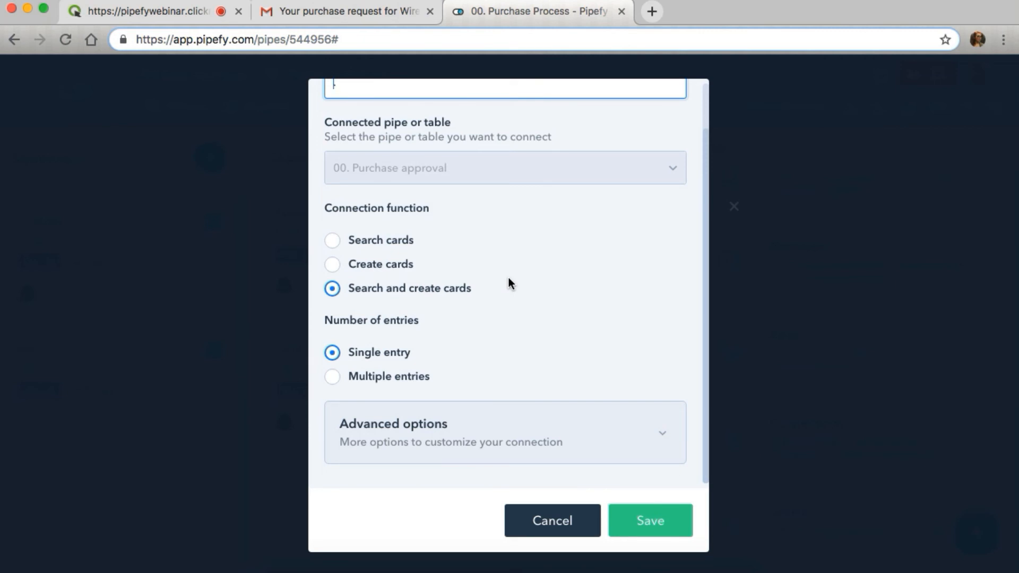
click(398, 443)
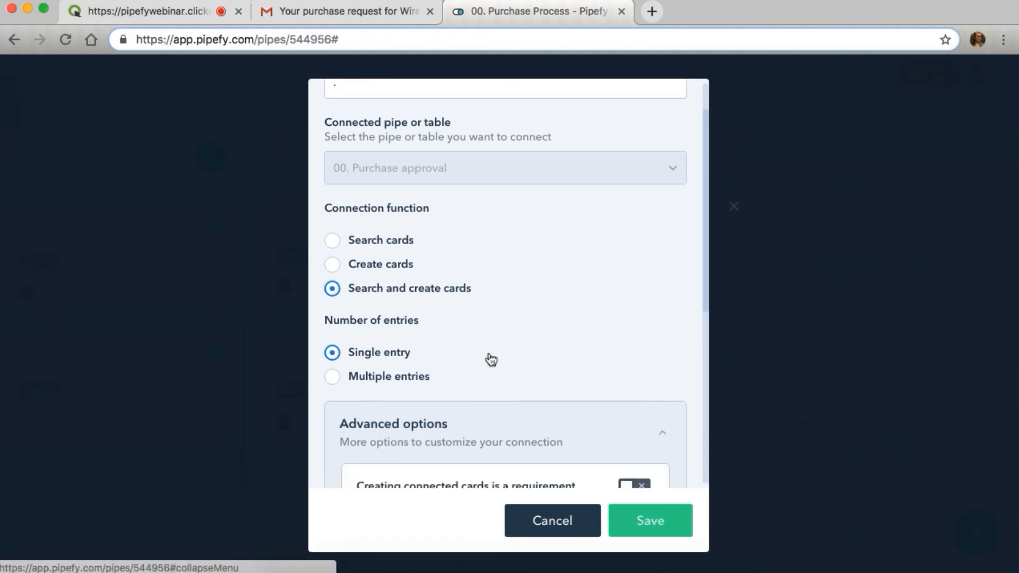
scroll(491, 360, down, 6)
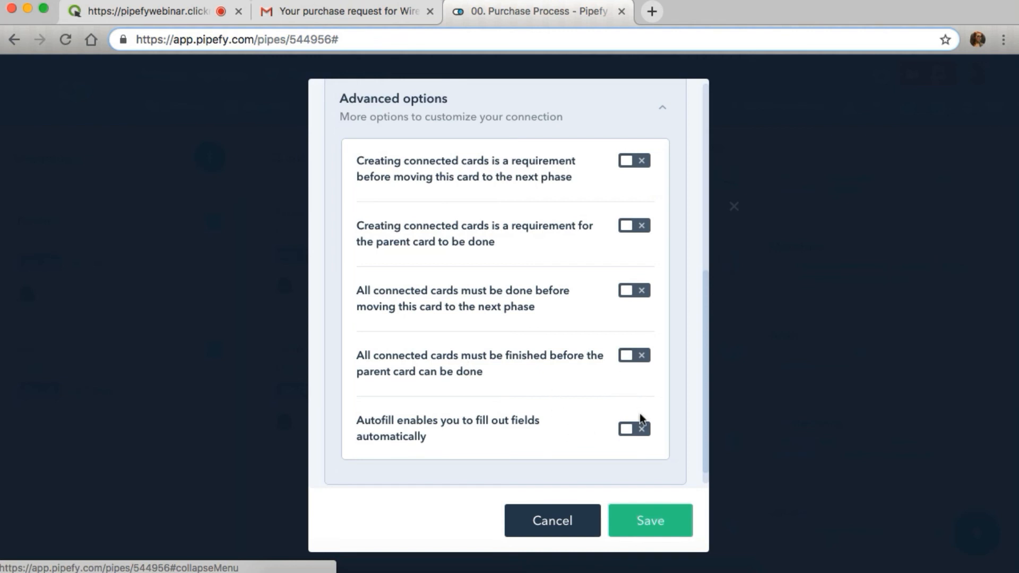
- Enable autofill for the Purchase approval connection and match Employee record to the connected records of the start form's Employee record
click(637, 431)
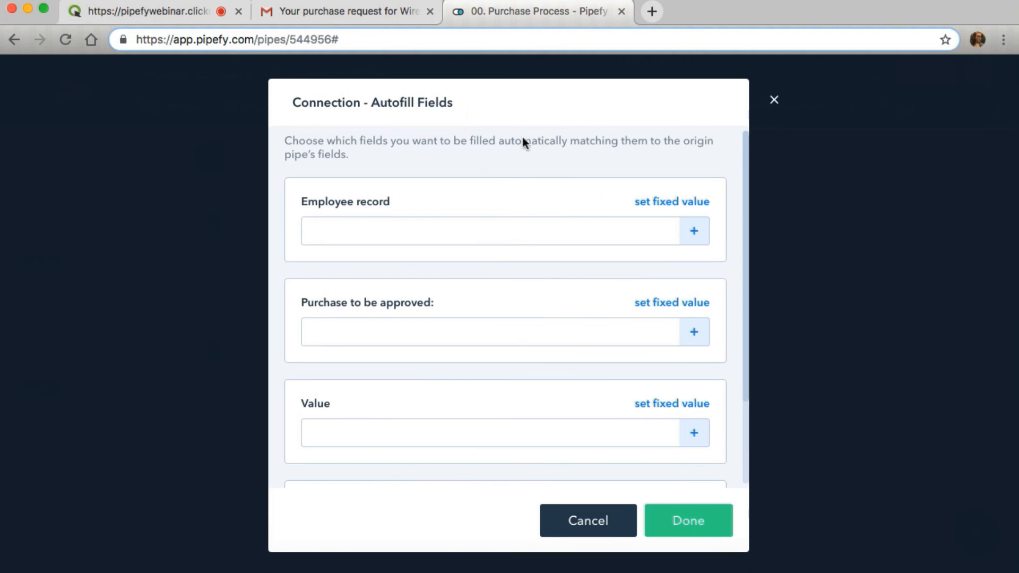
click(699, 232)
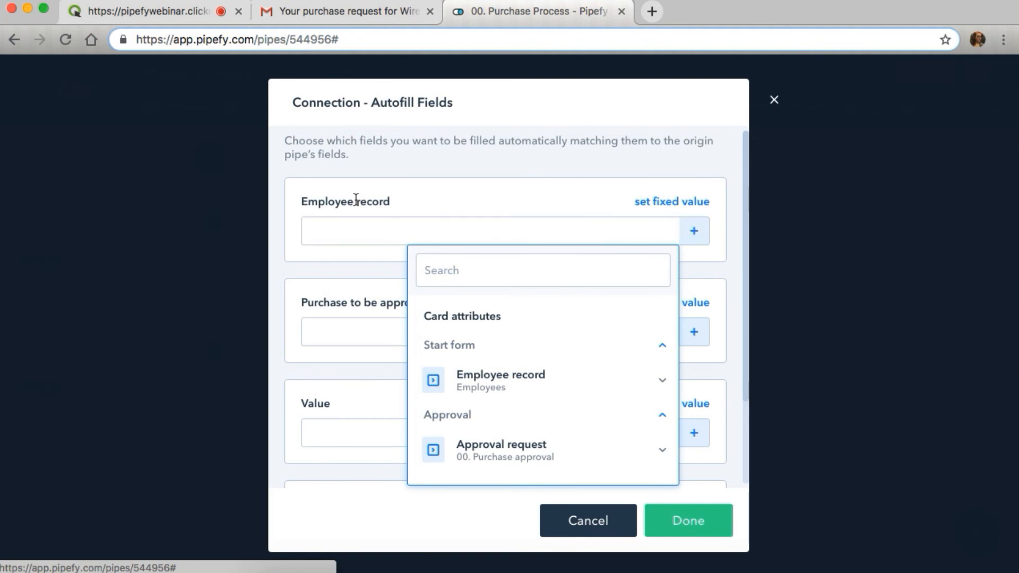
click(513, 377)
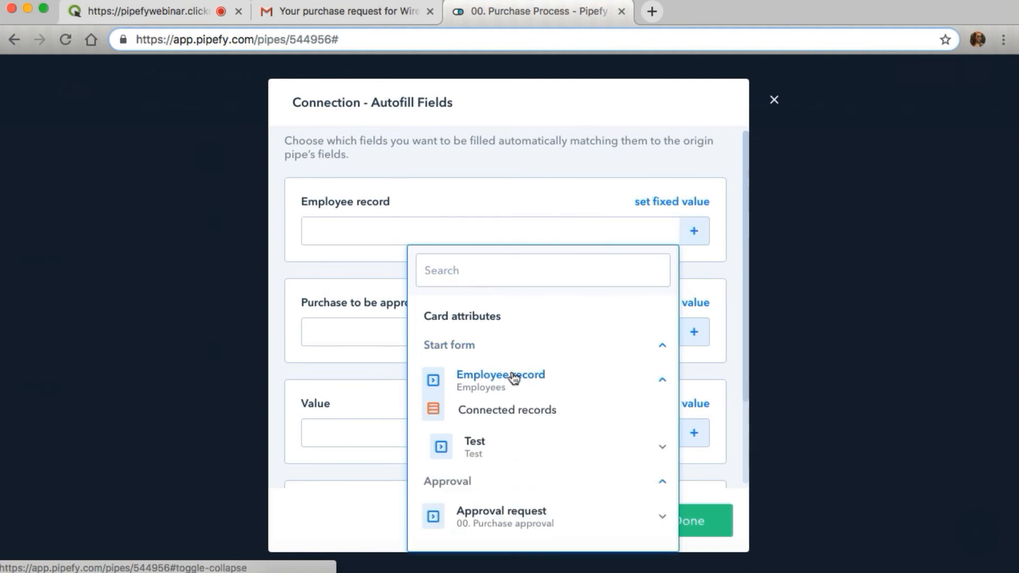
click(527, 415)
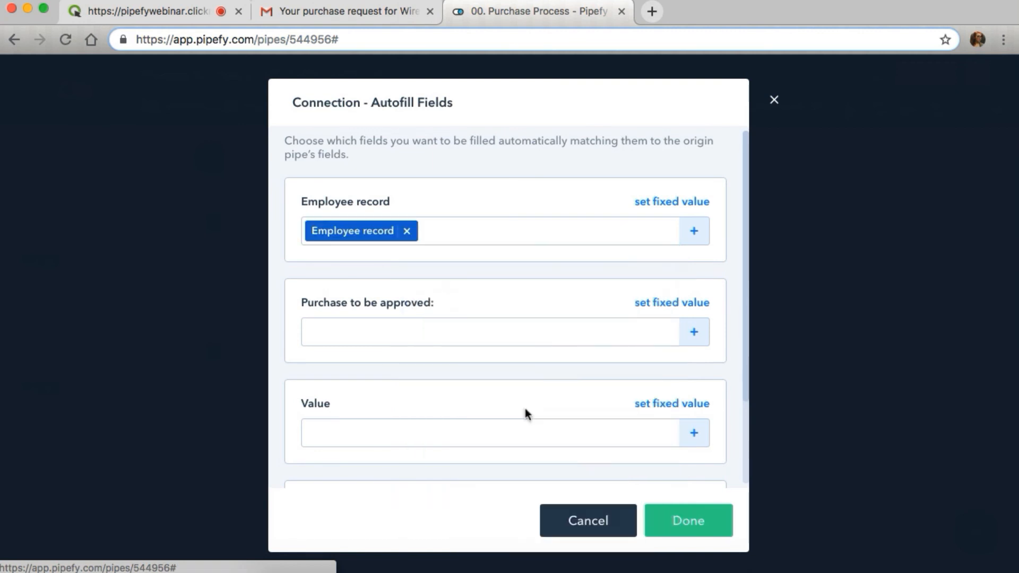
- Autofill Purchase to be approved from "What needs to be purchased?" and Value from Total amount, then save the connection
click(694, 339)
scroll(573, 346, down, 5)
click(573, 345)
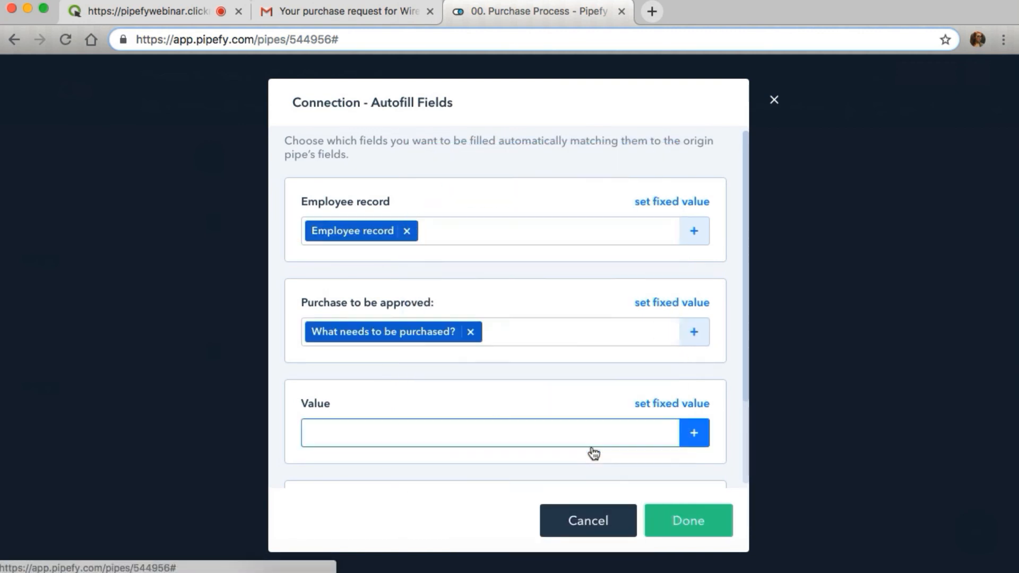
scroll(637, 371, down, 2)
click(697, 323)
click(563, 388)
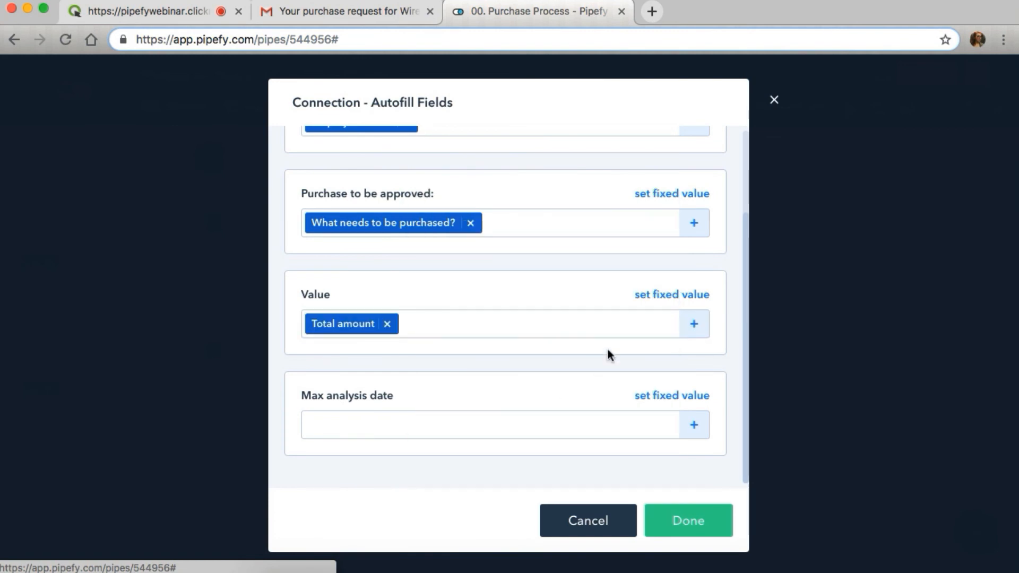
click(673, 519)
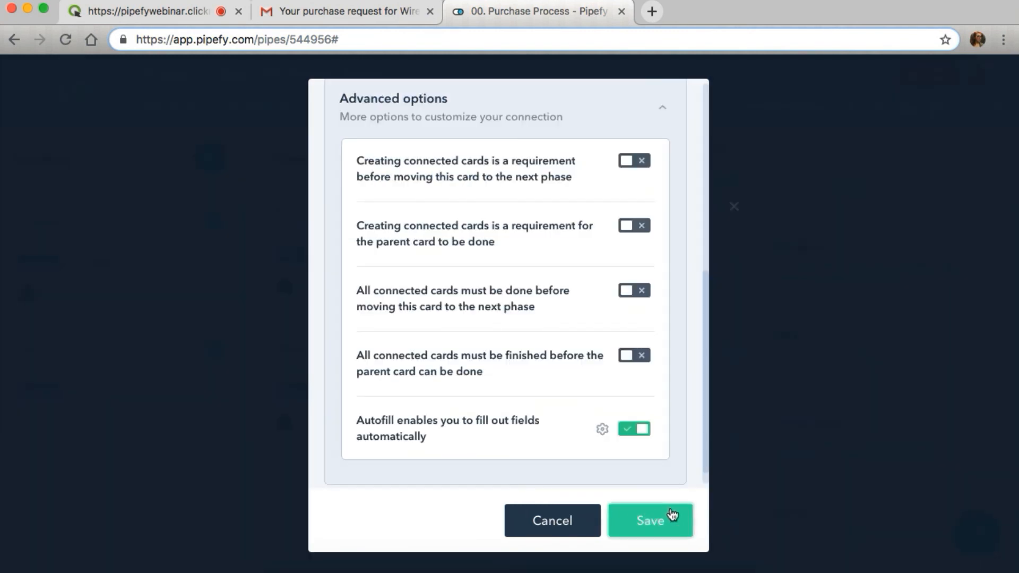
click(672, 516)
click(648, 412)
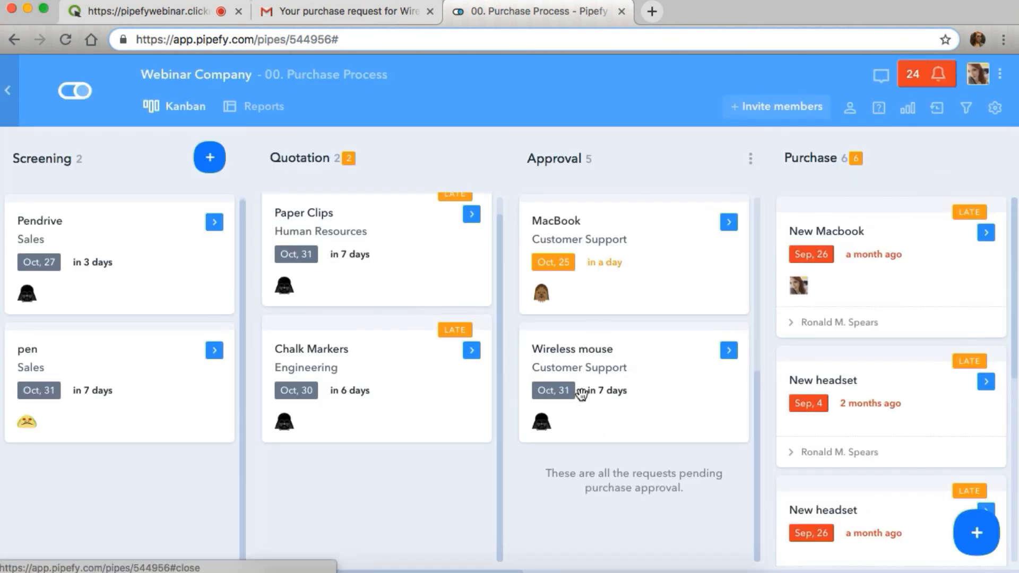
- Open the new connected card form in the Wireless mouse card's Approval phase, review its autofilled fields, and close it without creating a card
click(633, 368)
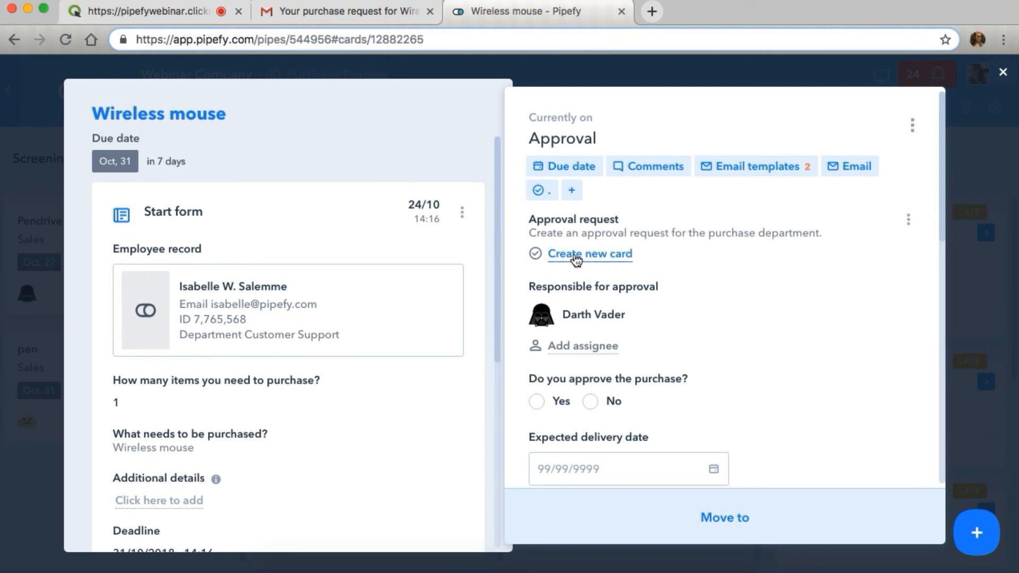
click(604, 256)
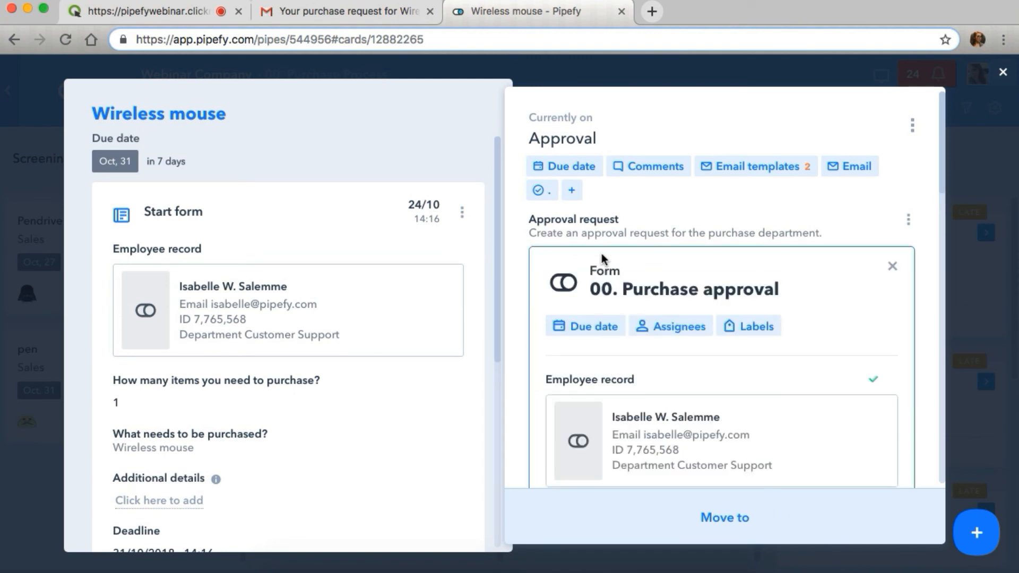
scroll(718, 347, down, 2)
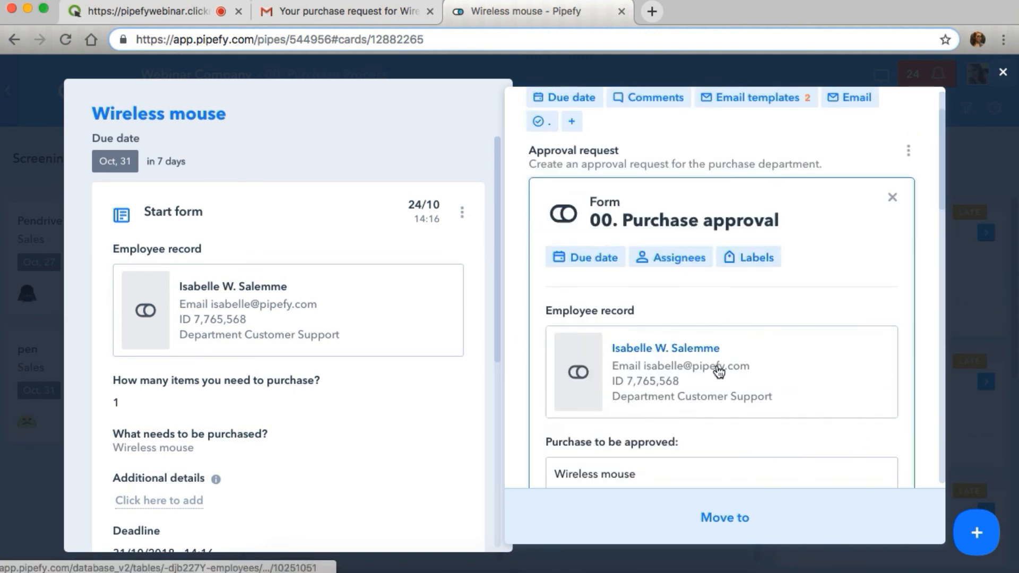
scroll(708, 333, down, 3)
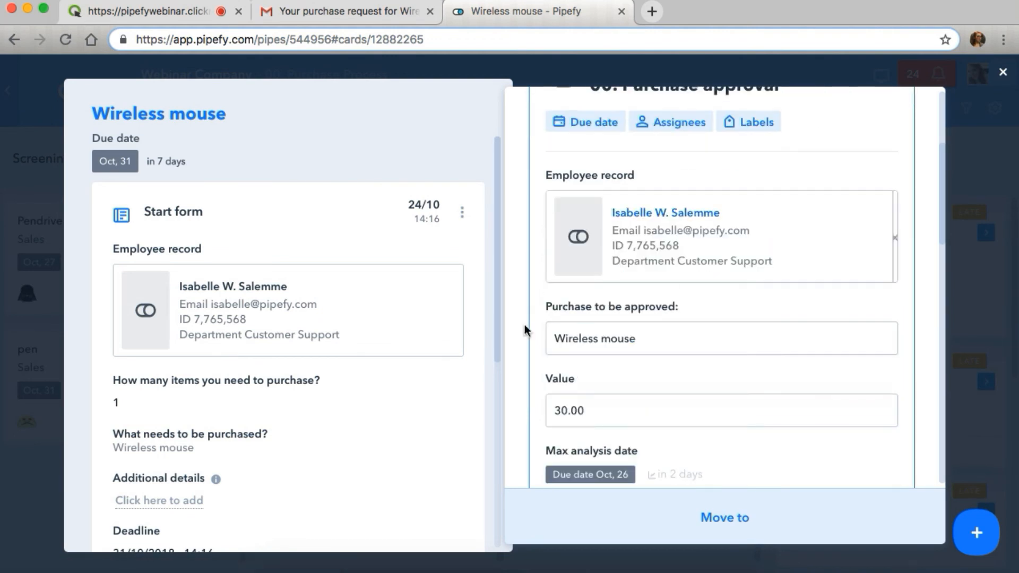
scroll(665, 335, down, 1)
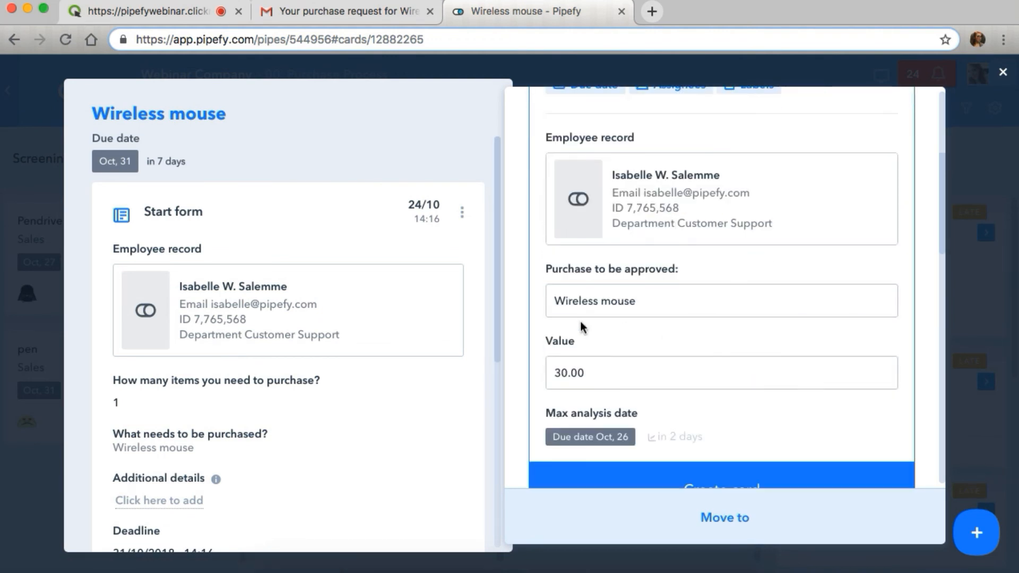
scroll(685, 334, down, 4)
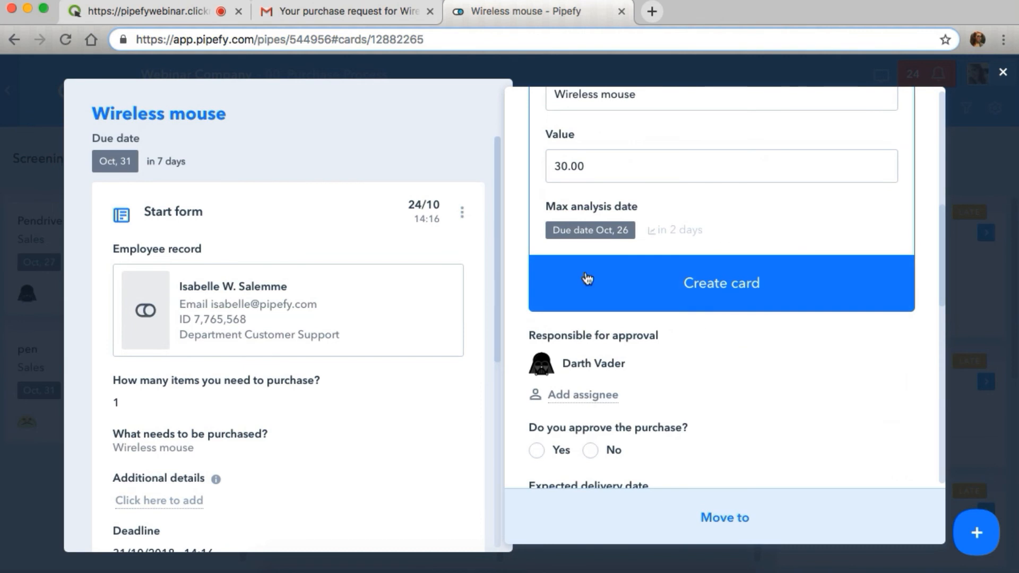
scroll(669, 271, up, 2)
click(648, 293)
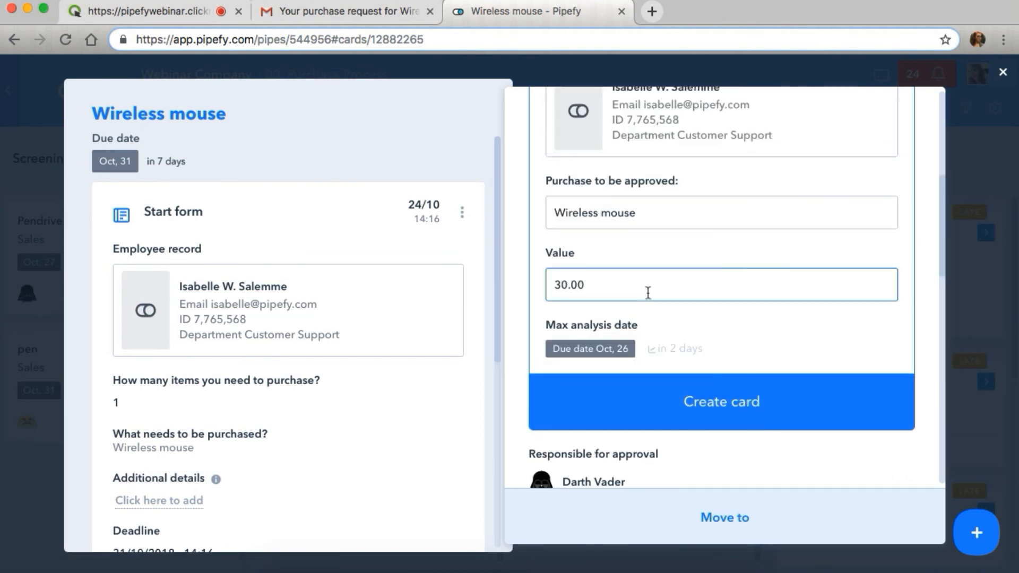
scroll(652, 295, up, 1)
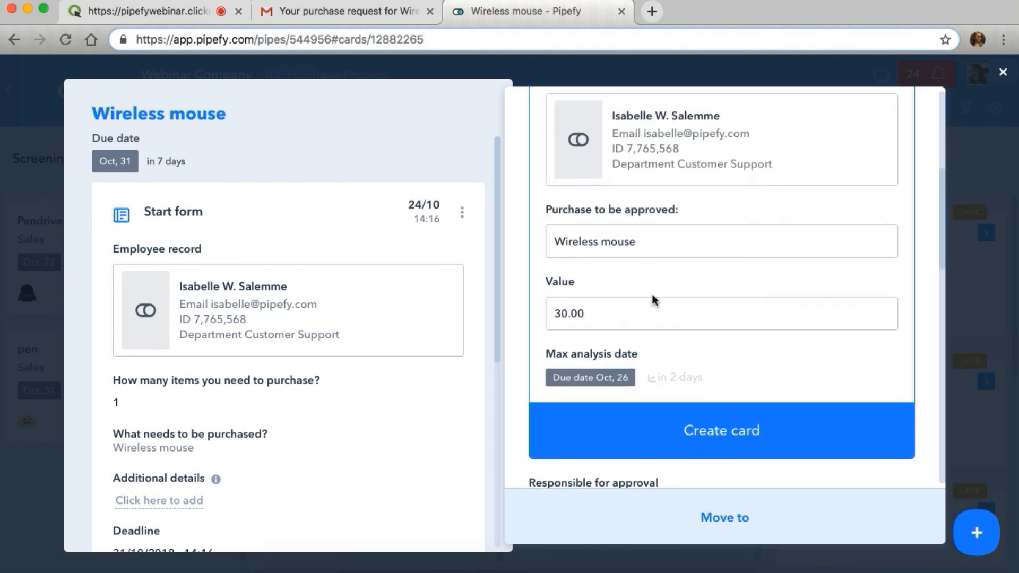
scroll(653, 294, up, 5)
scroll(653, 292, down, 3)
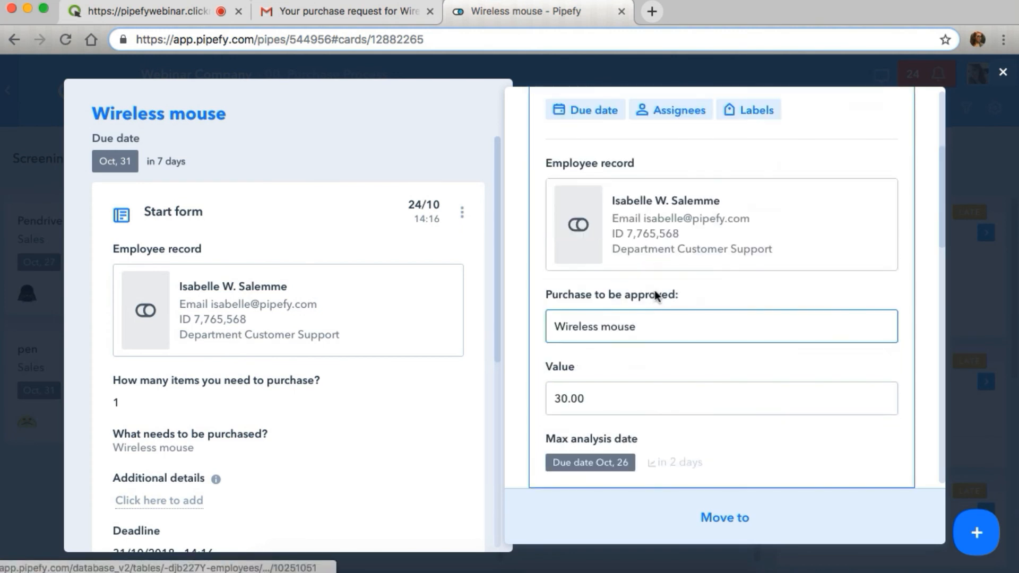
scroll(657, 296, down, 6)
scroll(723, 269, up, 10)
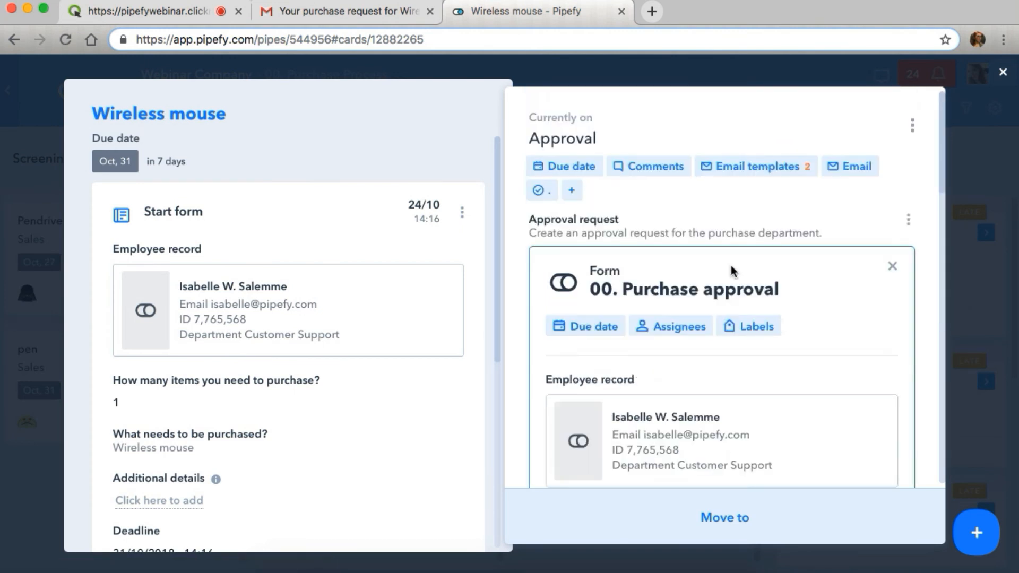
click(894, 266)
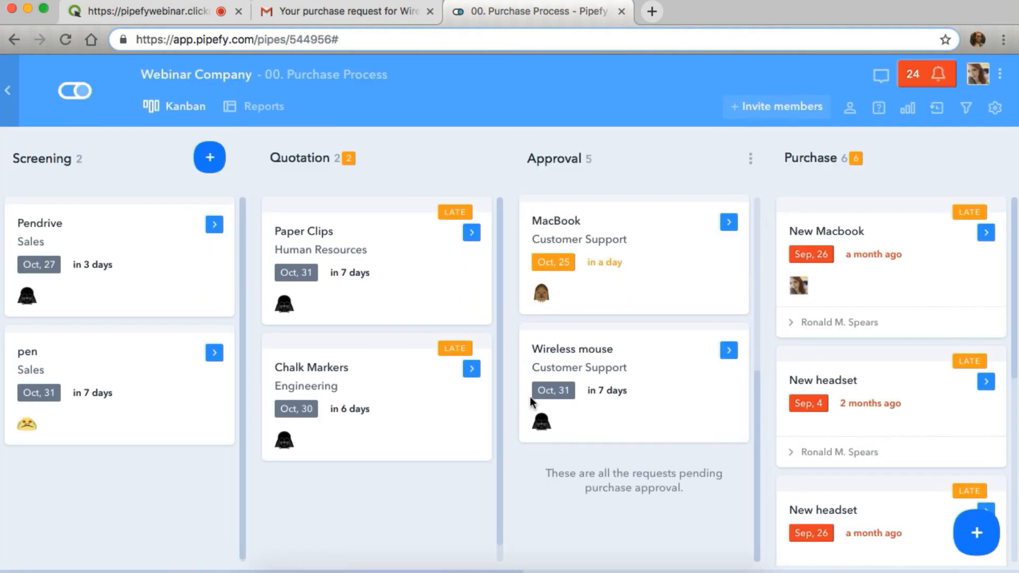
- Reopen the Wireless mouse card, review its connected approval card, and view that record in the 00. Purchase approval pipe
click(596, 390)
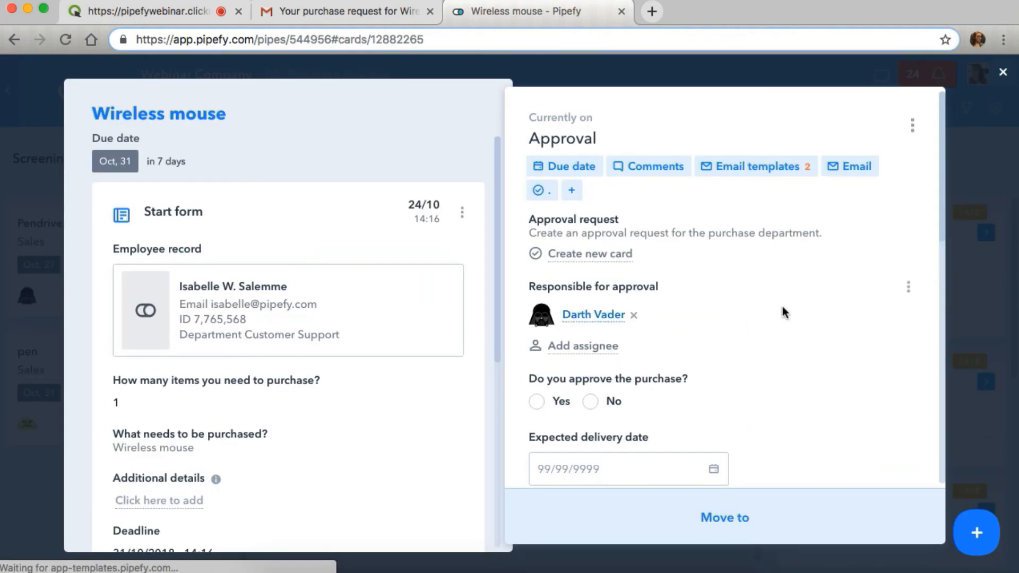
click(538, 192)
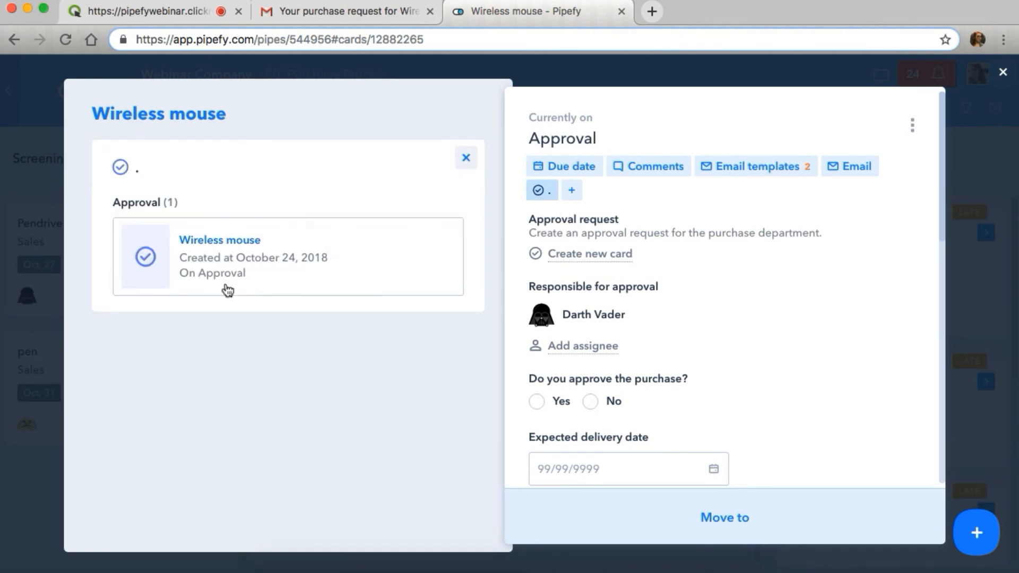
click(281, 255)
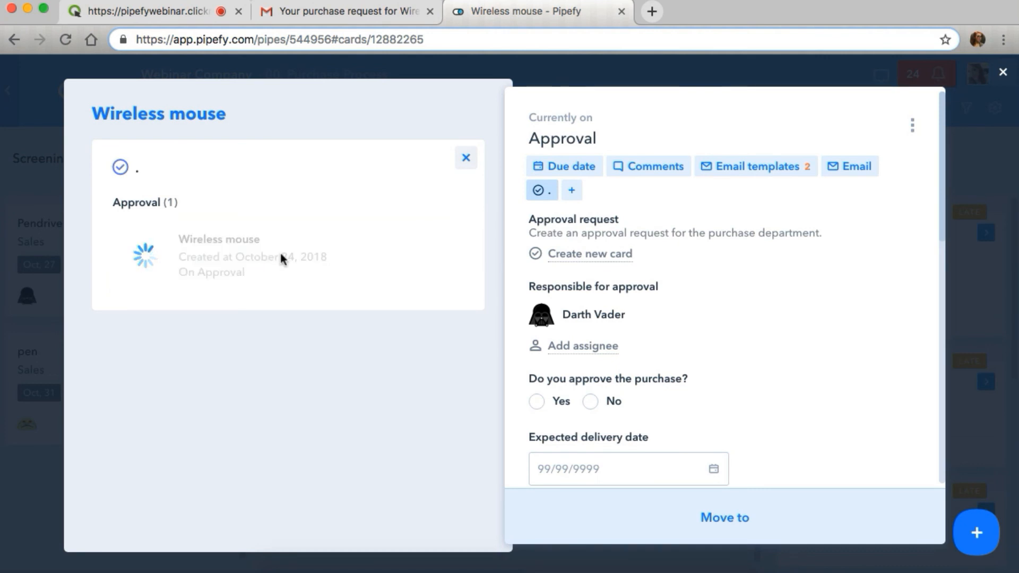
scroll(355, 326, down, 5)
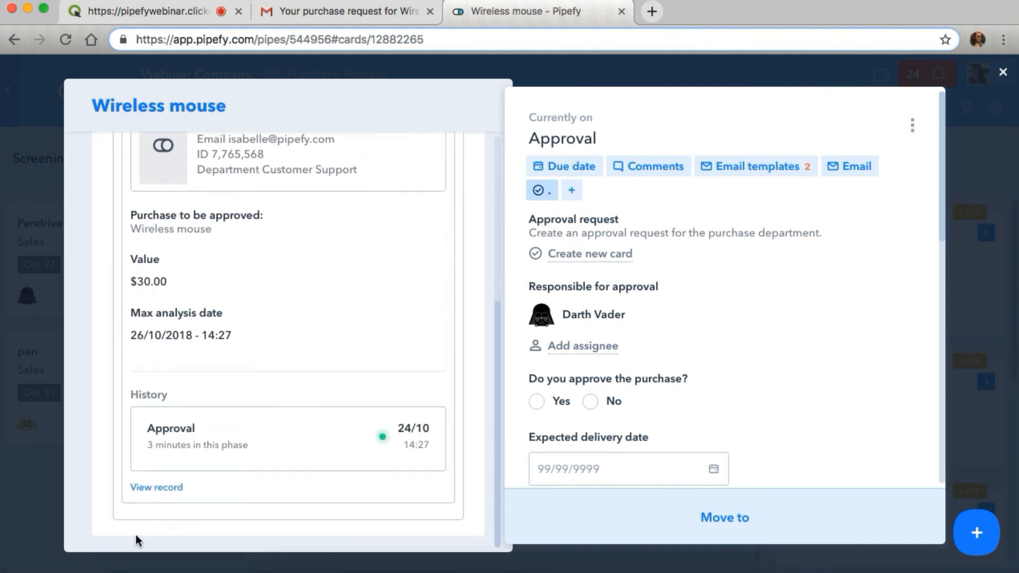
click(164, 493)
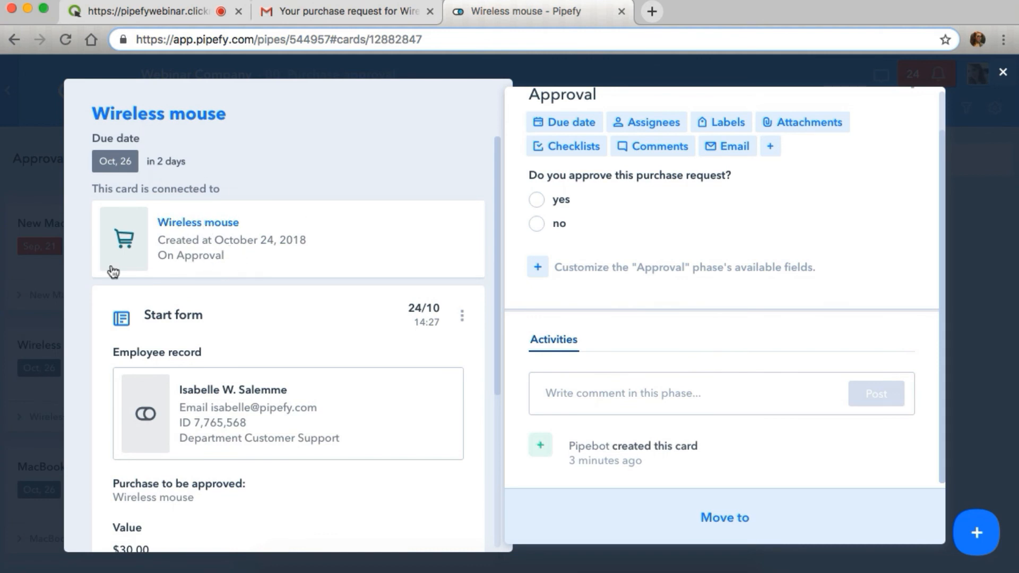
click(43, 305)
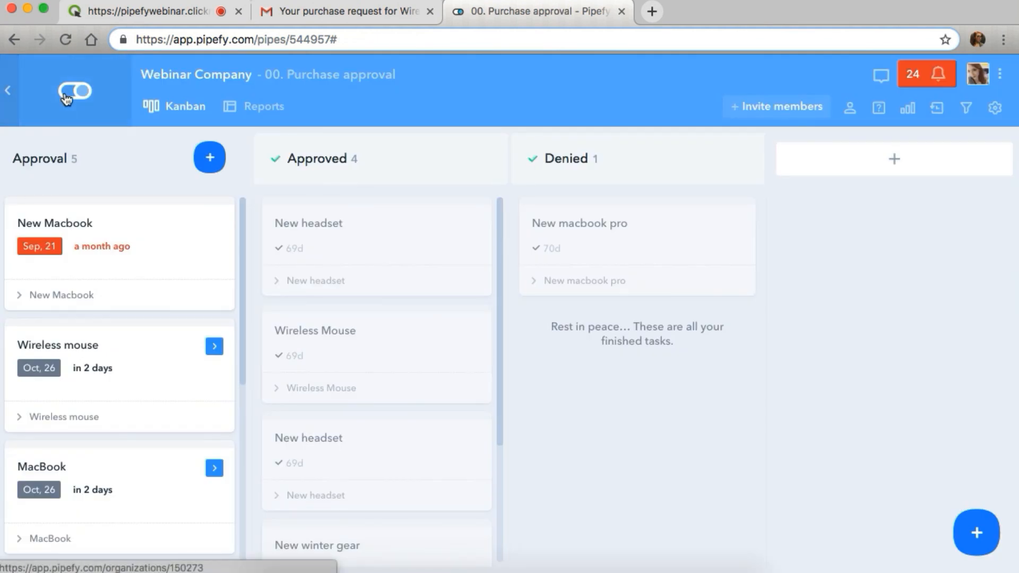
- Go to the organization's apps and open the Create approval request automation
click(66, 99)
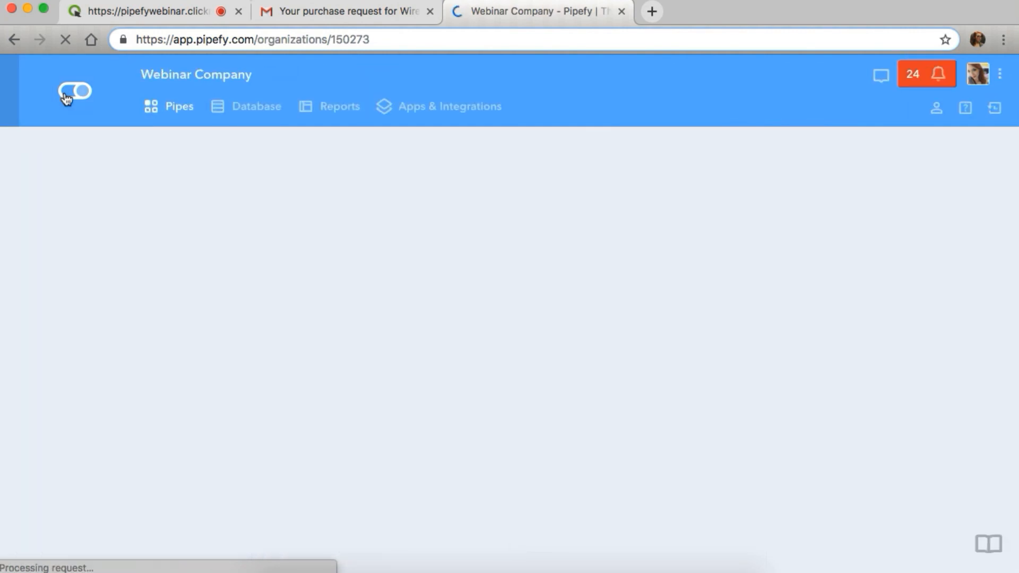
super+click(438, 106)
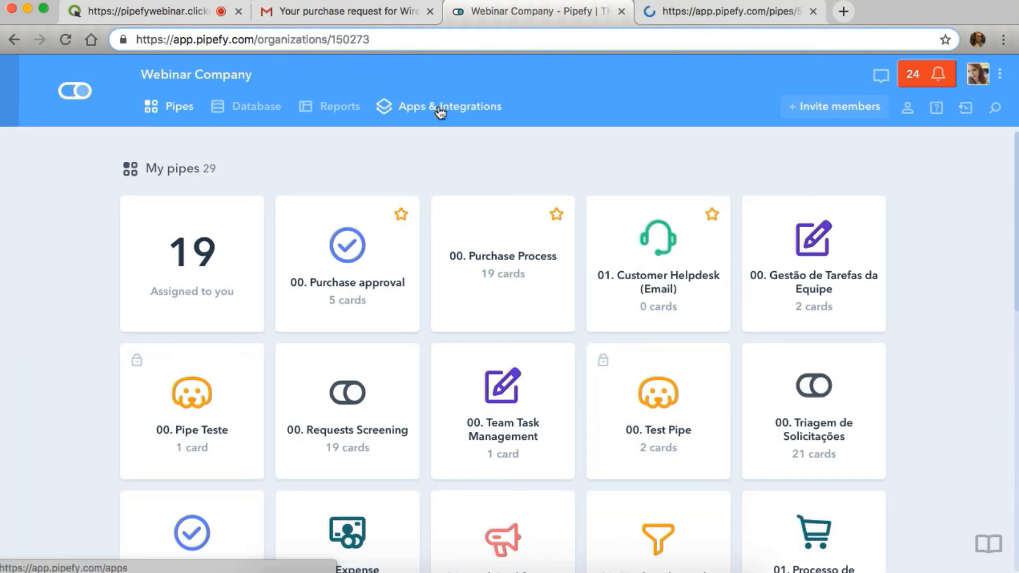
click(440, 109)
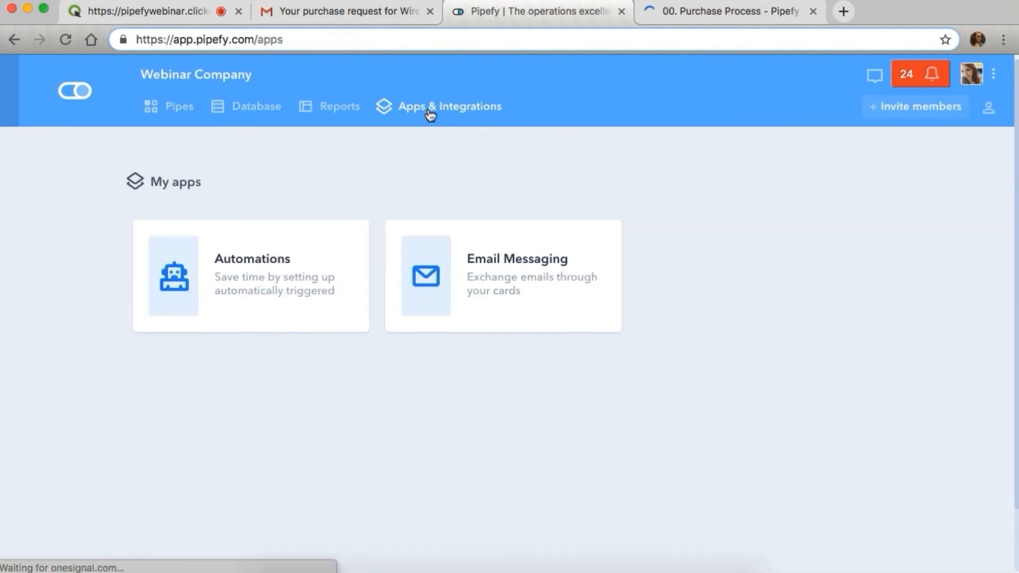
click(286, 258)
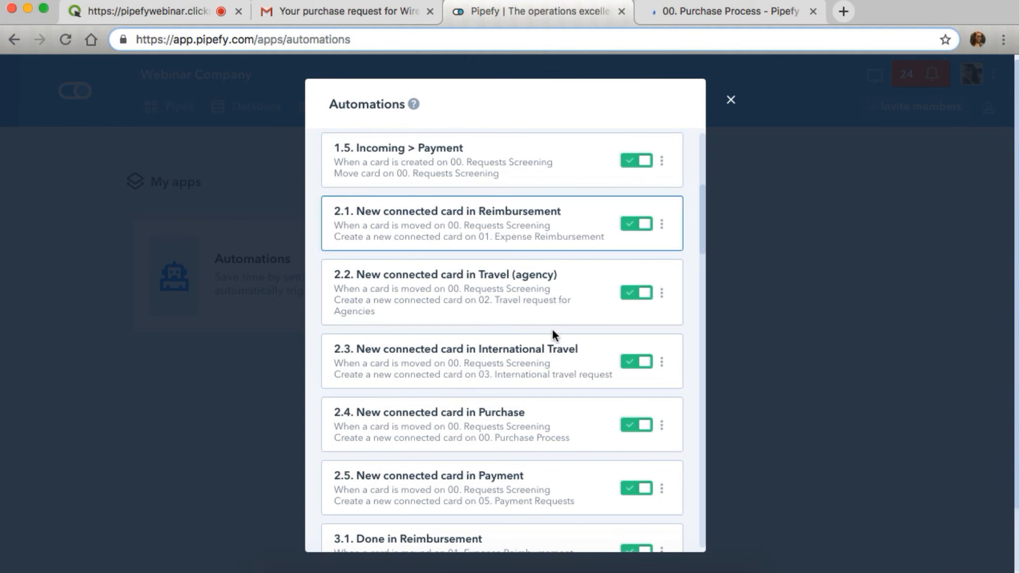
scroll(536, 364, down, 20)
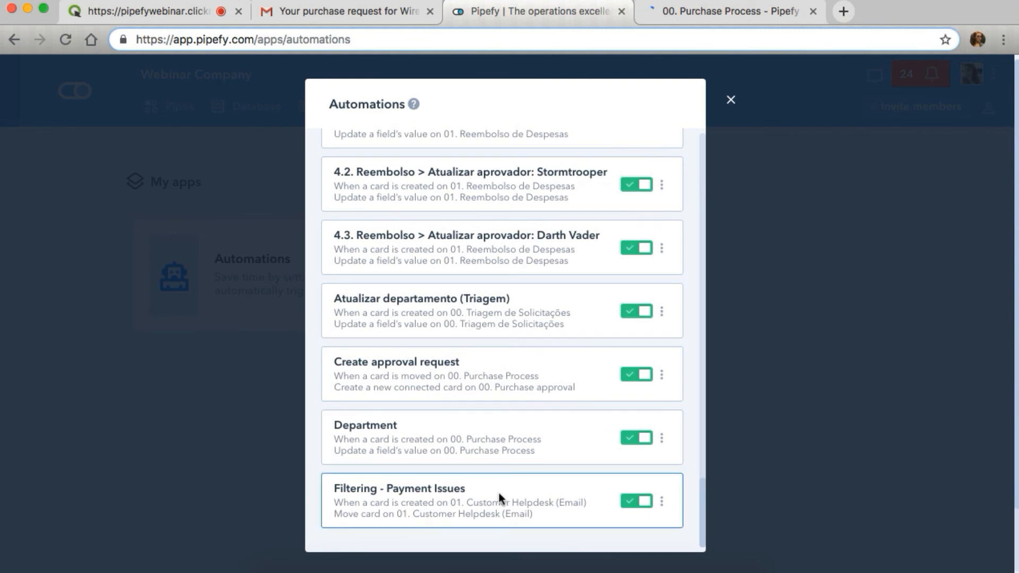
click(439, 379)
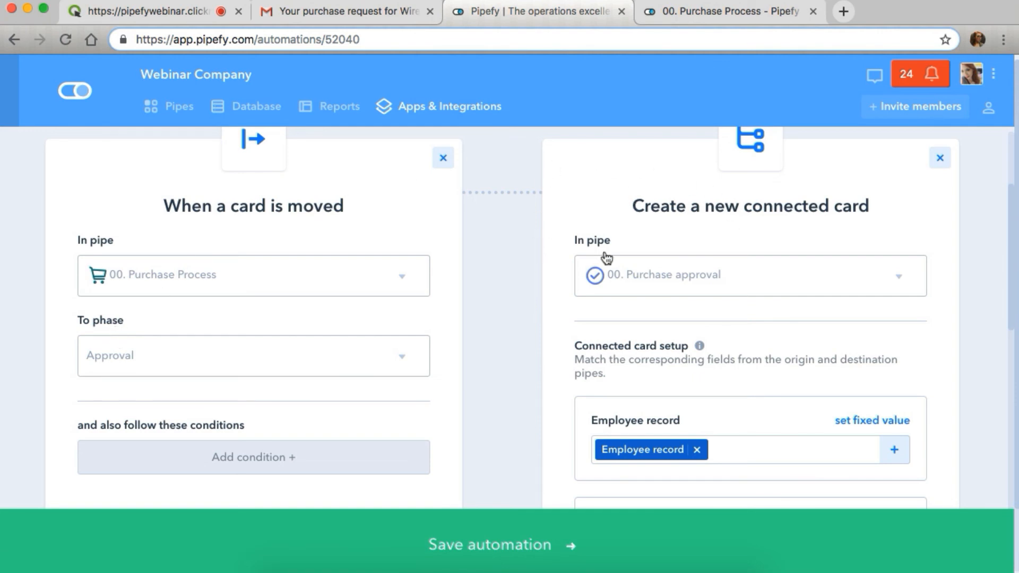
- Examine the Create approval request automation's trigger, target pipe and connected card field matching, and save it without changes
scroll(623, 268, down, 2)
scroll(624, 269, down, 1)
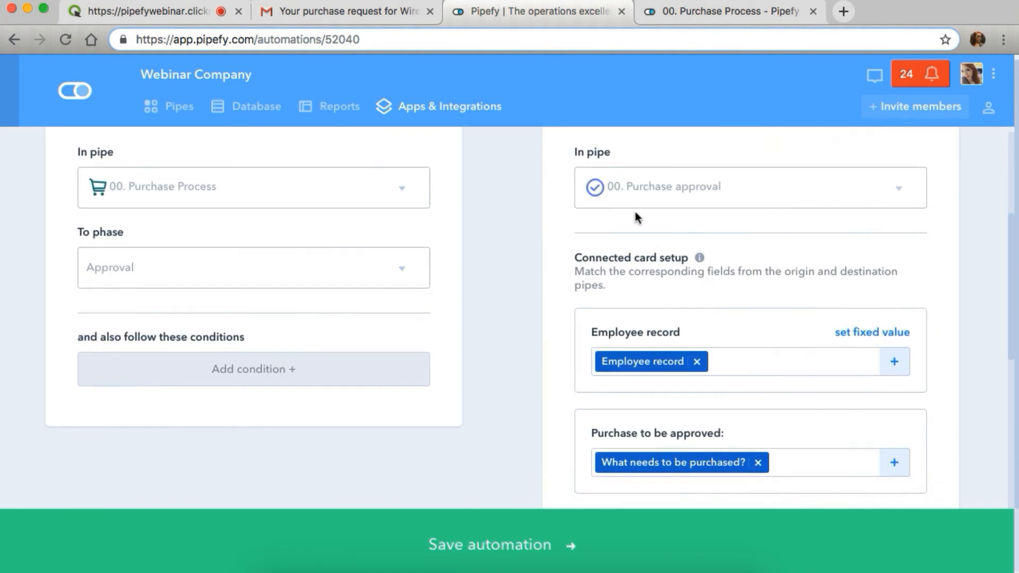
scroll(575, 310, down, 3)
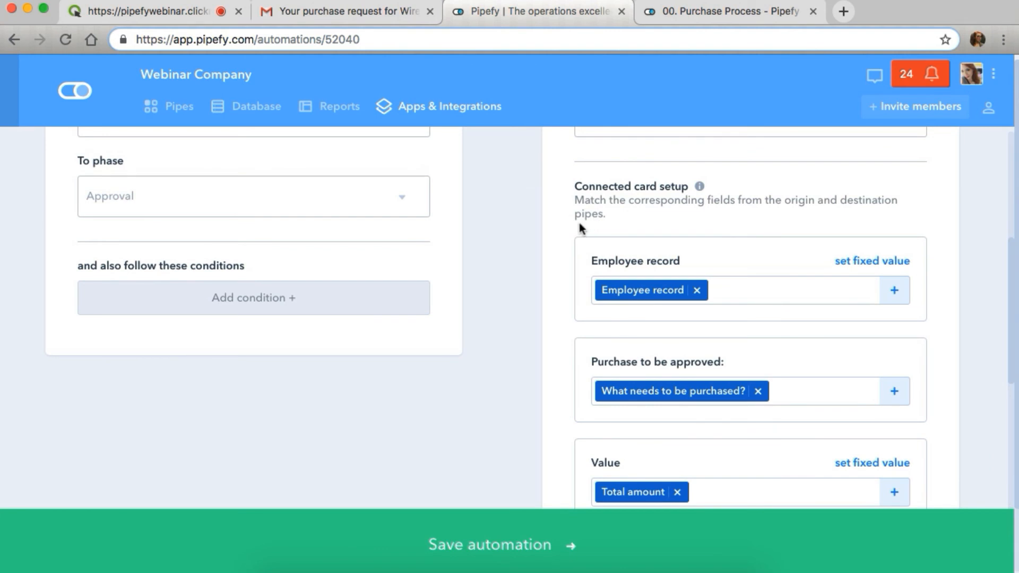
scroll(582, 237, down, 2)
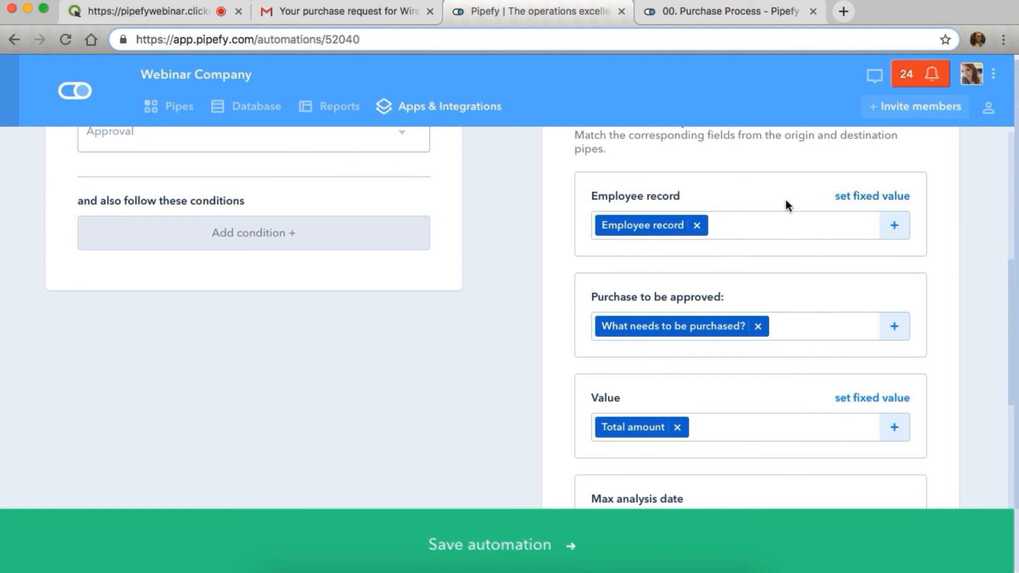
scroll(766, 205, down, 1)
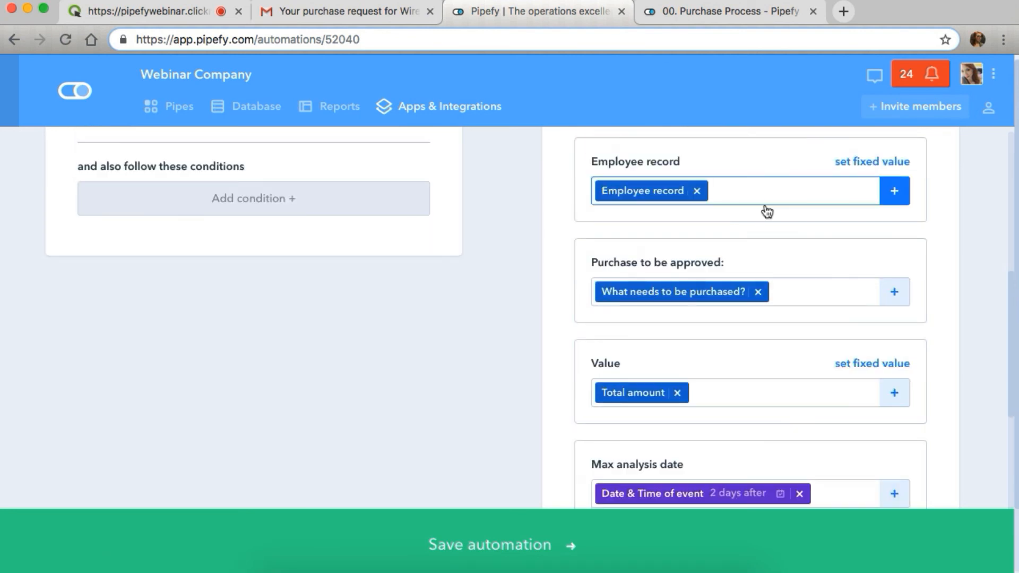
scroll(765, 205, down, 1)
scroll(766, 205, up, 8)
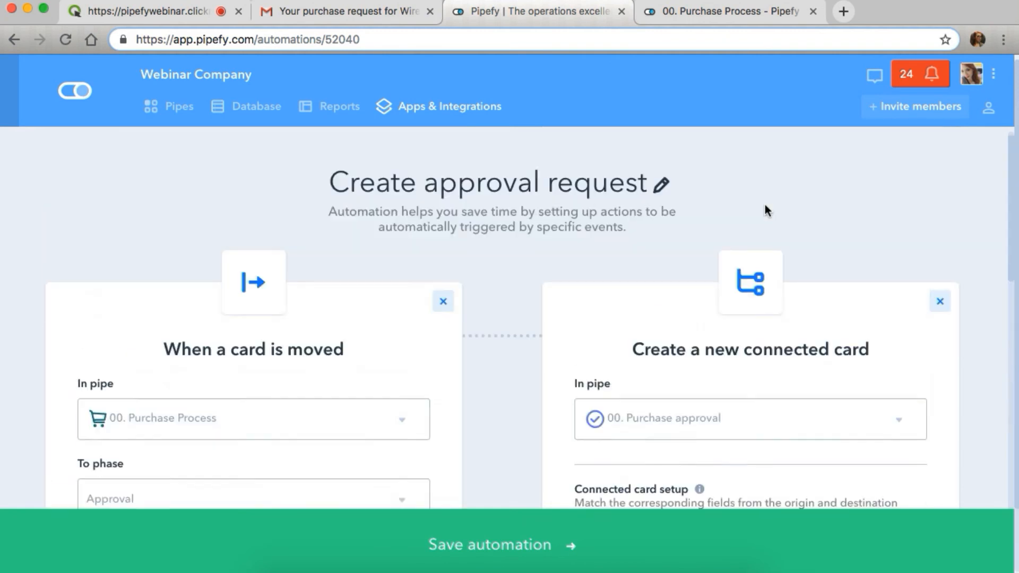
click(499, 527)
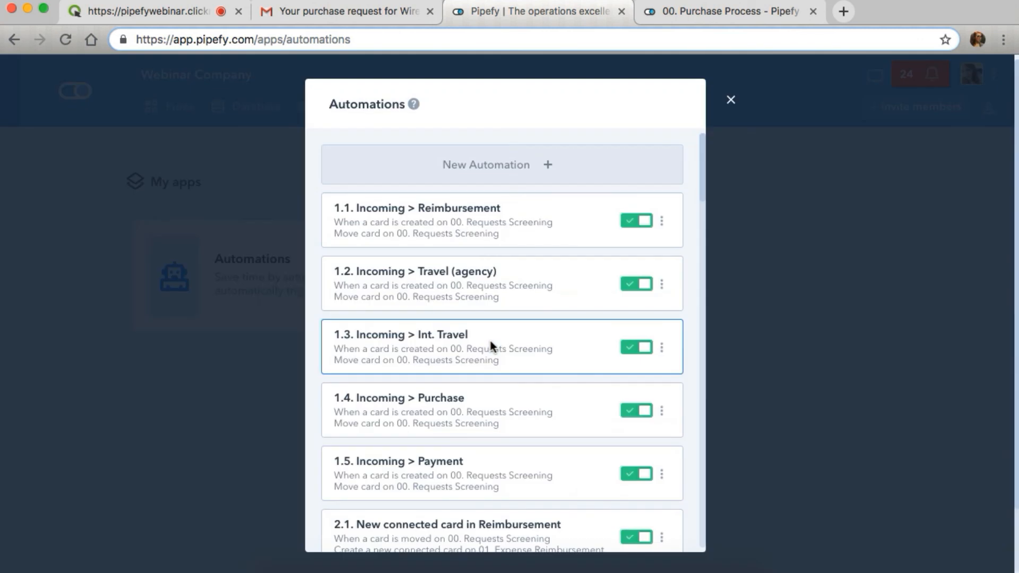
- Start a new automation and examine the available trigger events and actions
click(504, 163)
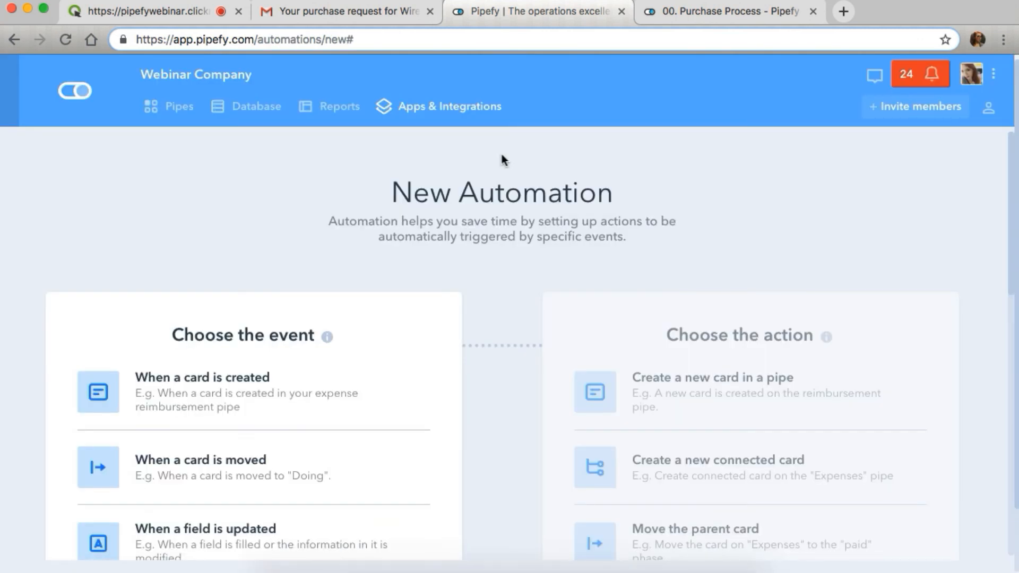
scroll(503, 159, down, 5)
scroll(502, 154, up, 1)
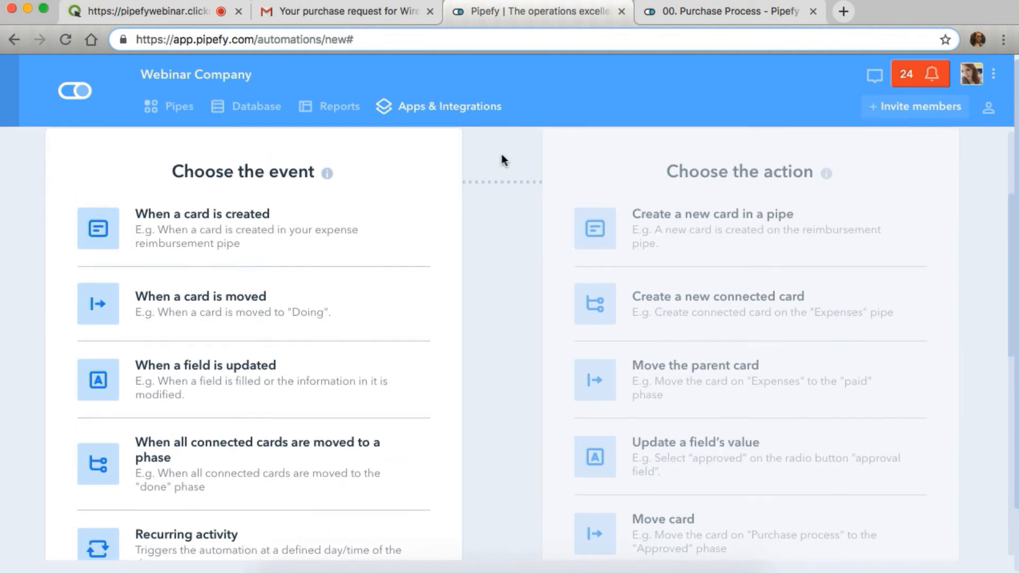
scroll(504, 159, down, 1)
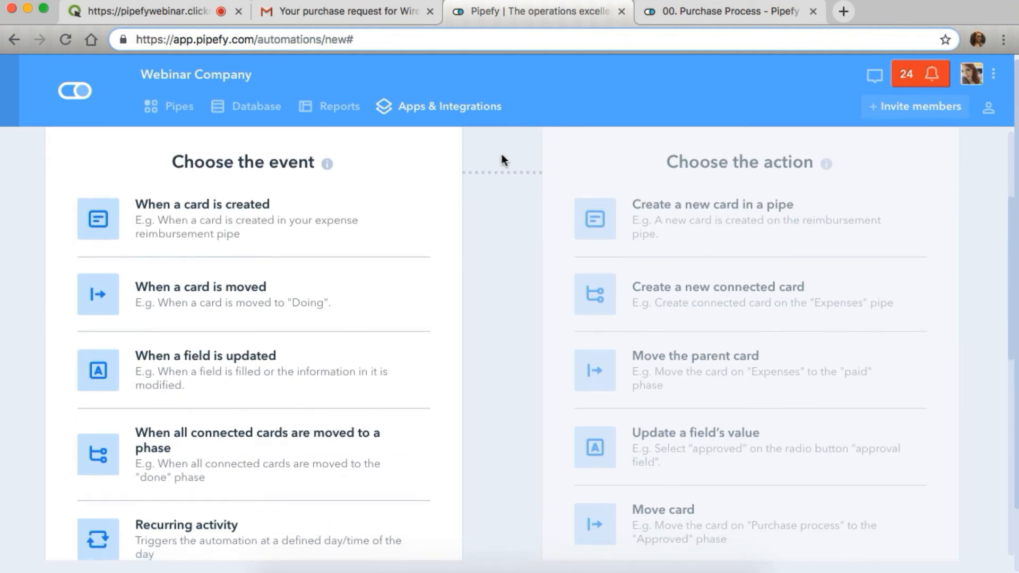
scroll(503, 159, down, 1)
scroll(501, 154, up, 2)
scroll(502, 154, down, 3)
scroll(502, 159, down, 1)
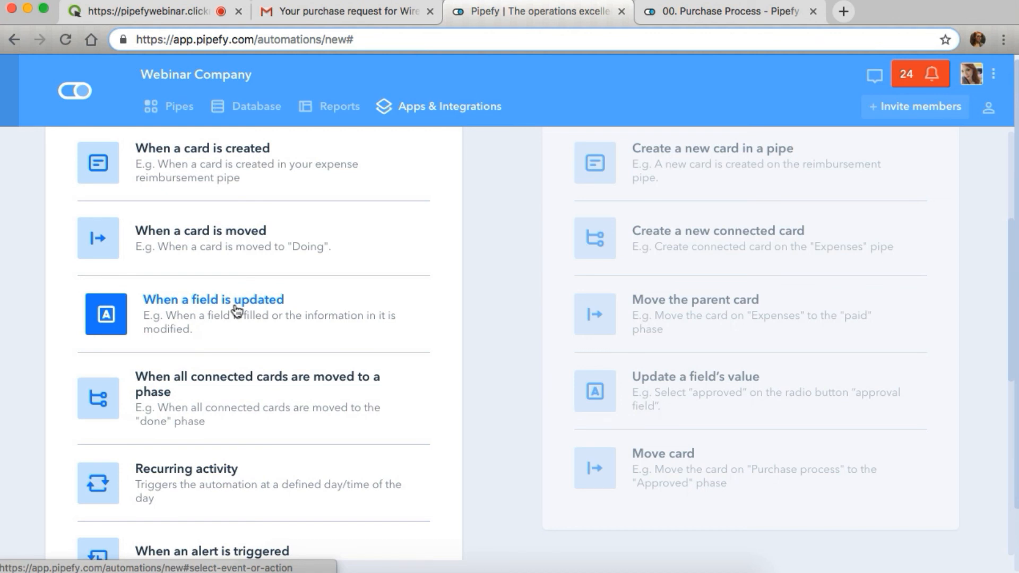
scroll(238, 311, down, 3)
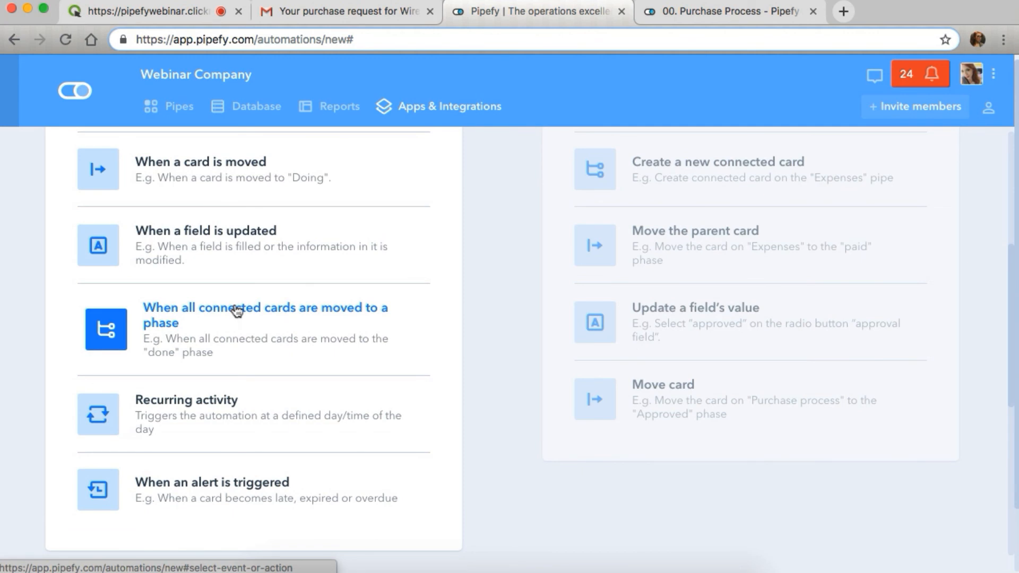
scroll(329, 352, down, 1)
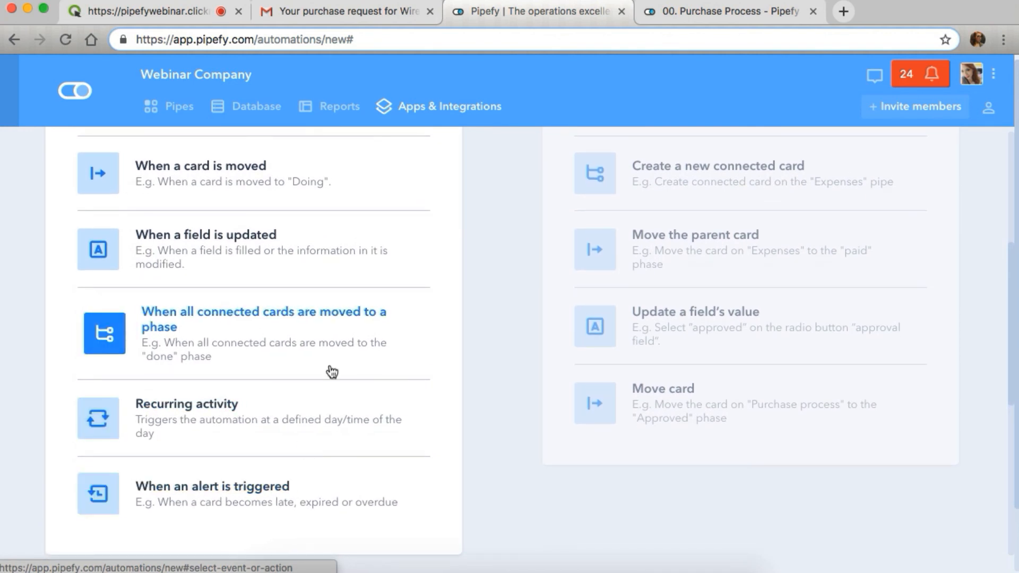
- Choose When a card is created as the new automation's event and examine the available actions
scroll(330, 372, up, 3)
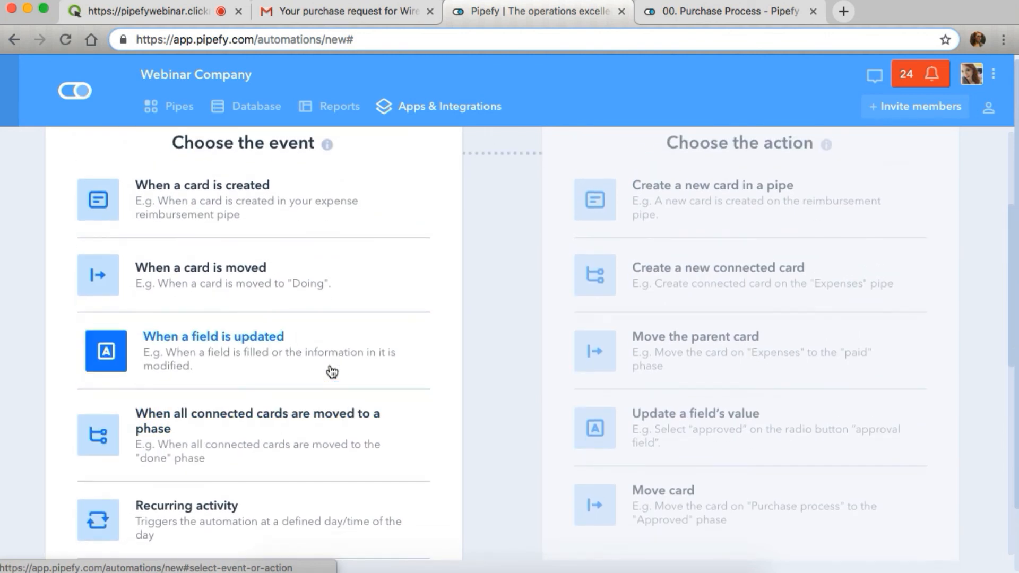
click(282, 220)
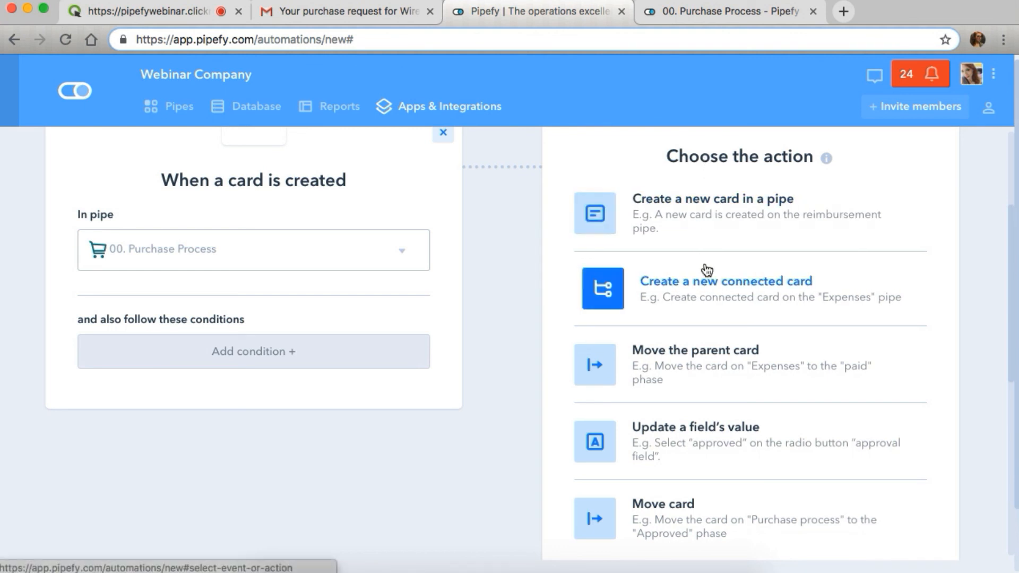
scroll(706, 268, down, 1)
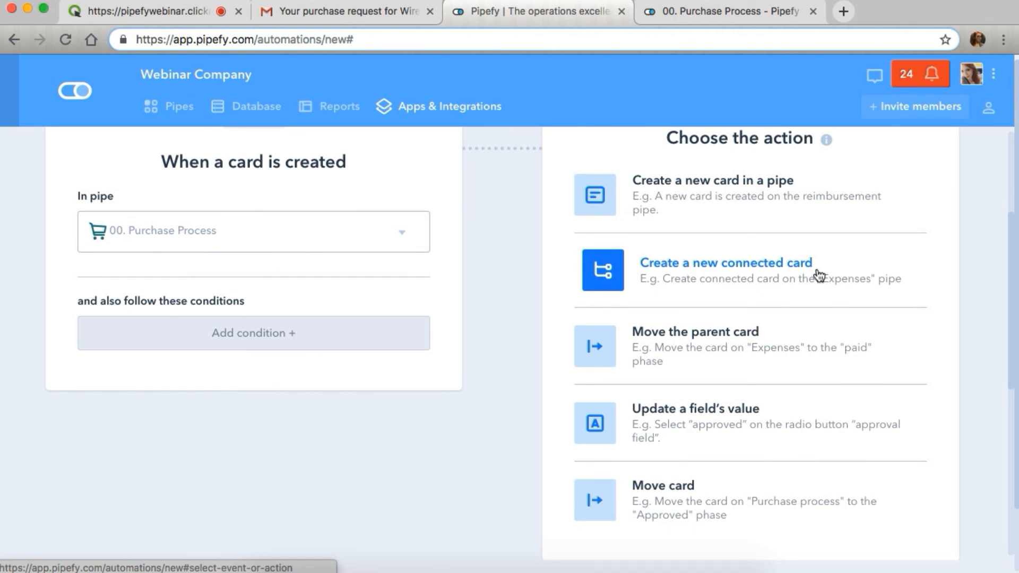
scroll(814, 272, down, 4)
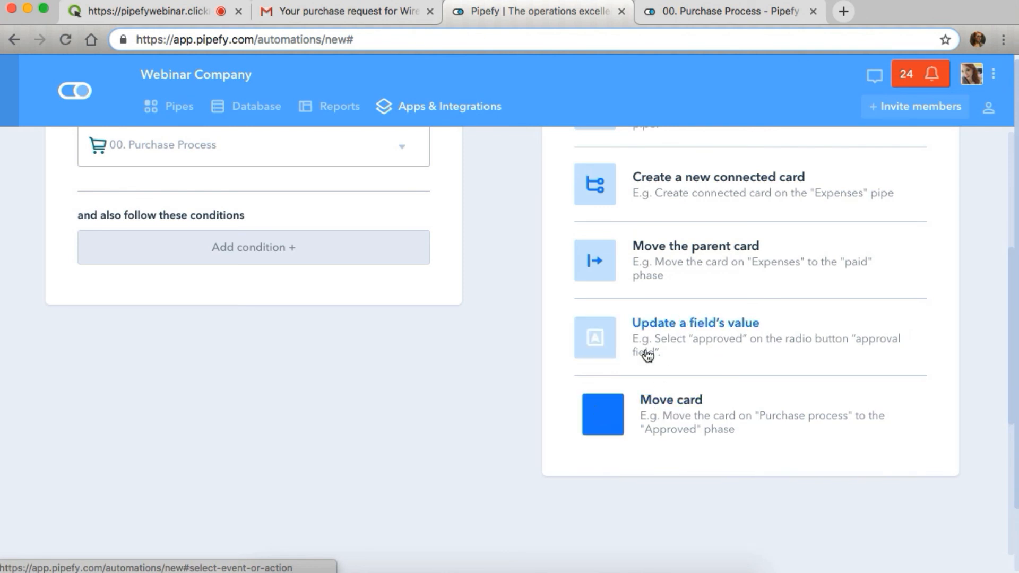
scroll(630, 284, up, 5)
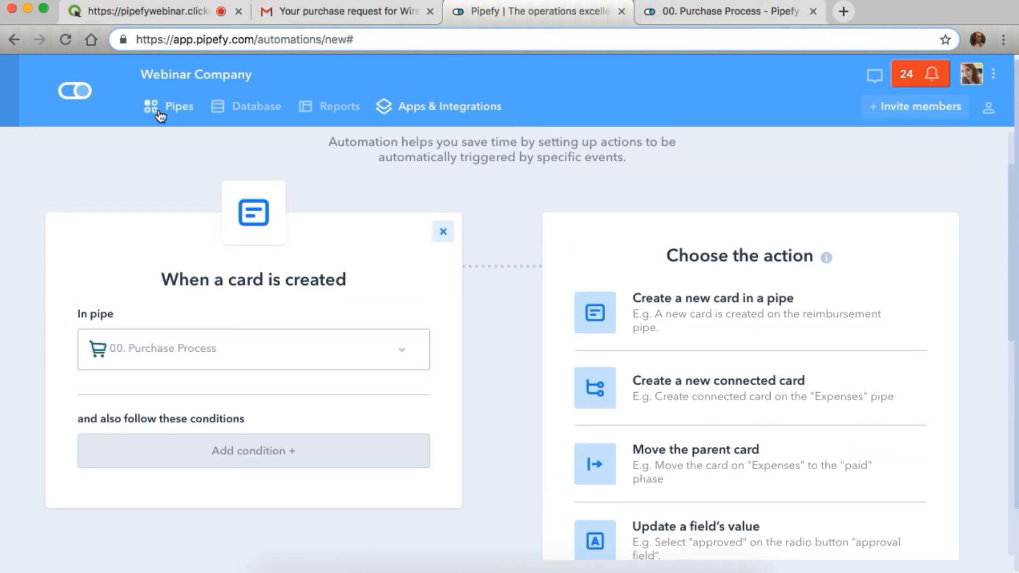
- Start a new report for the 00. Purchase Process pipe and add the Department column from the Screening phase
click(678, 9)
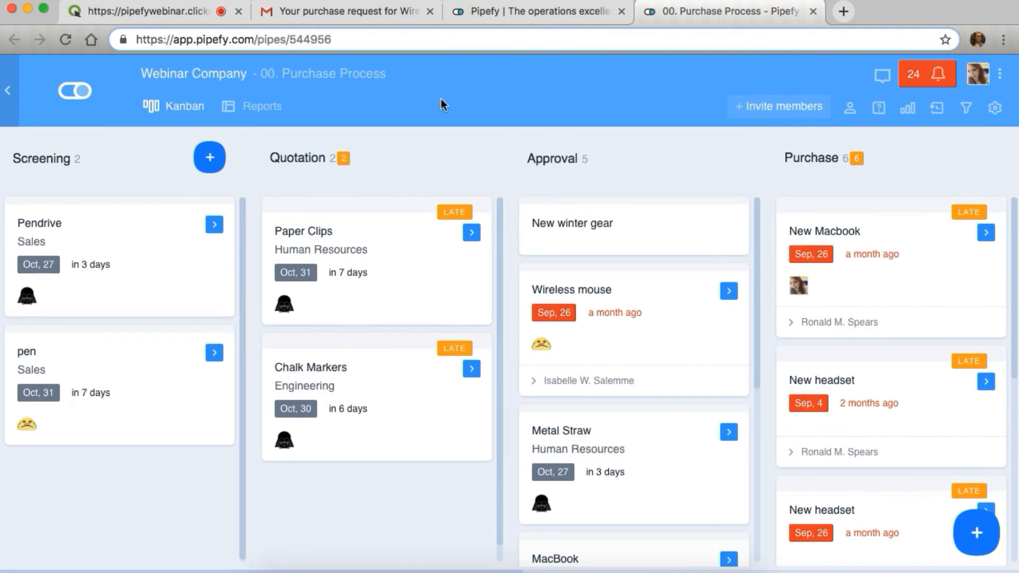
click(264, 114)
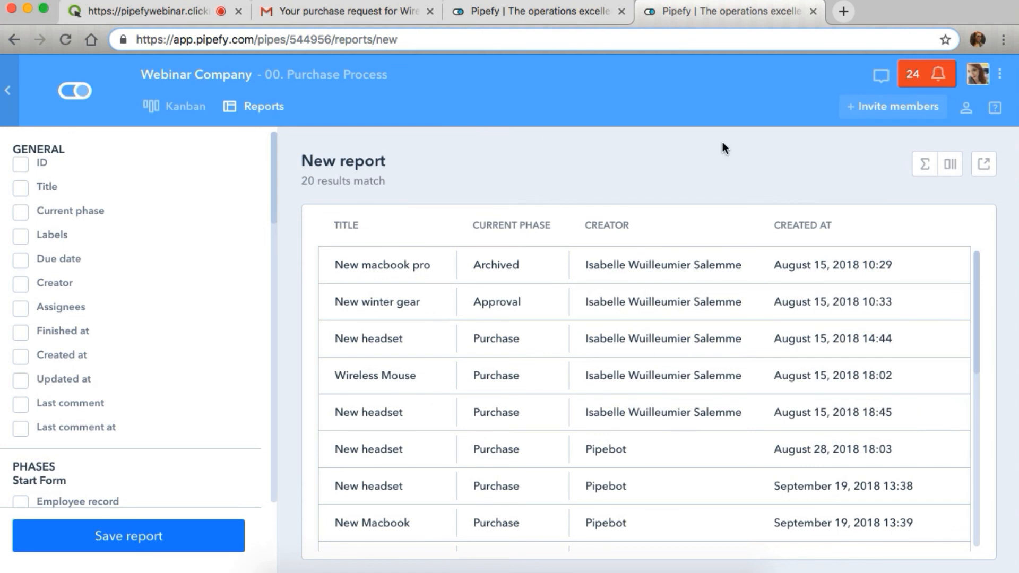
click(951, 164)
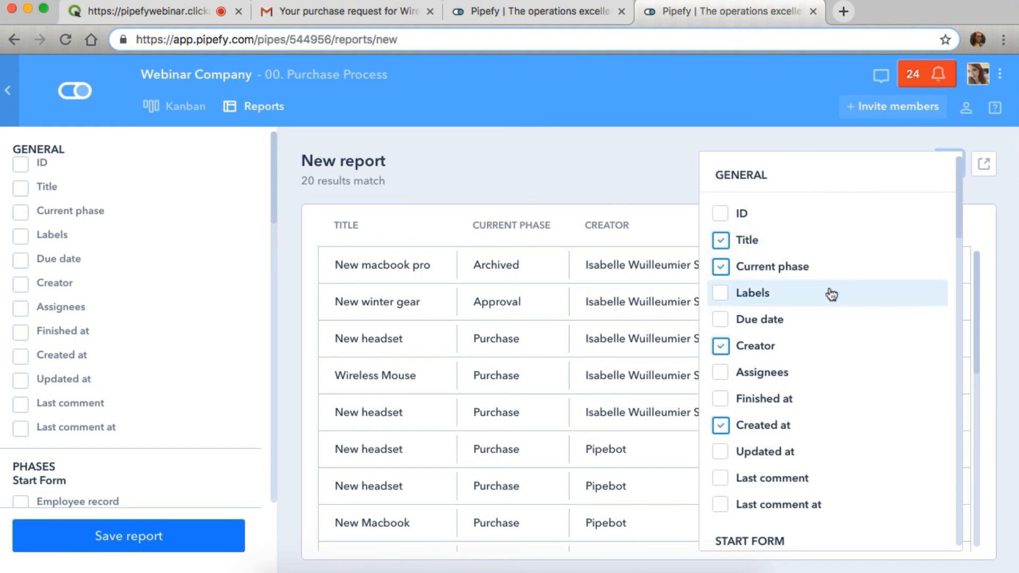
scroll(818, 365, down, 6)
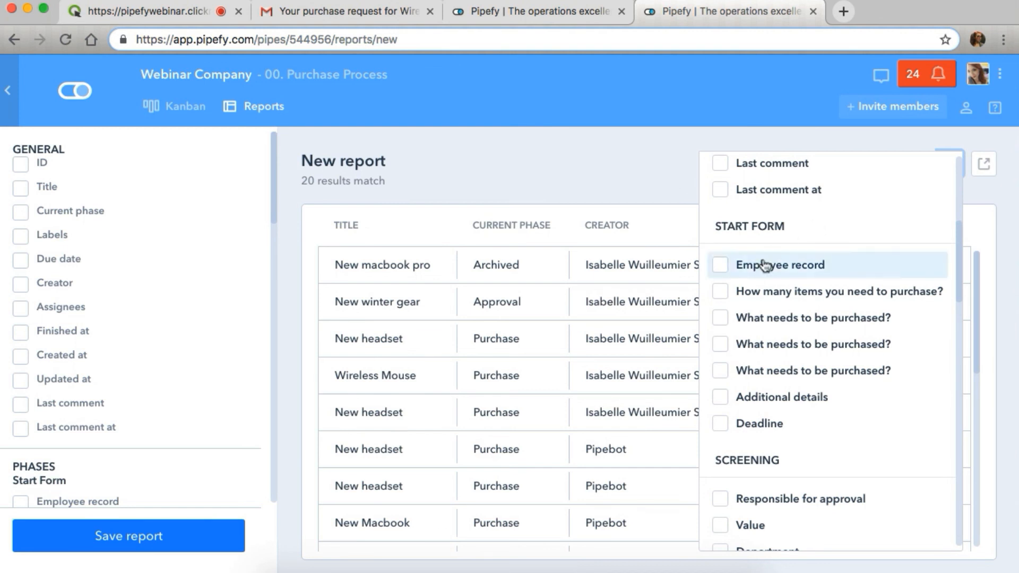
scroll(799, 361, down, 3)
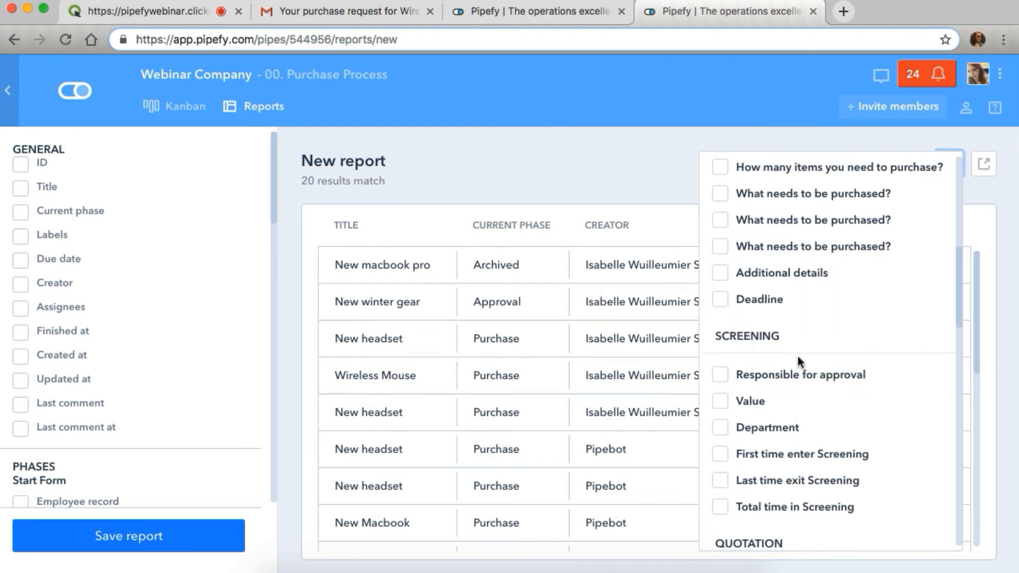
scroll(800, 363, down, 1)
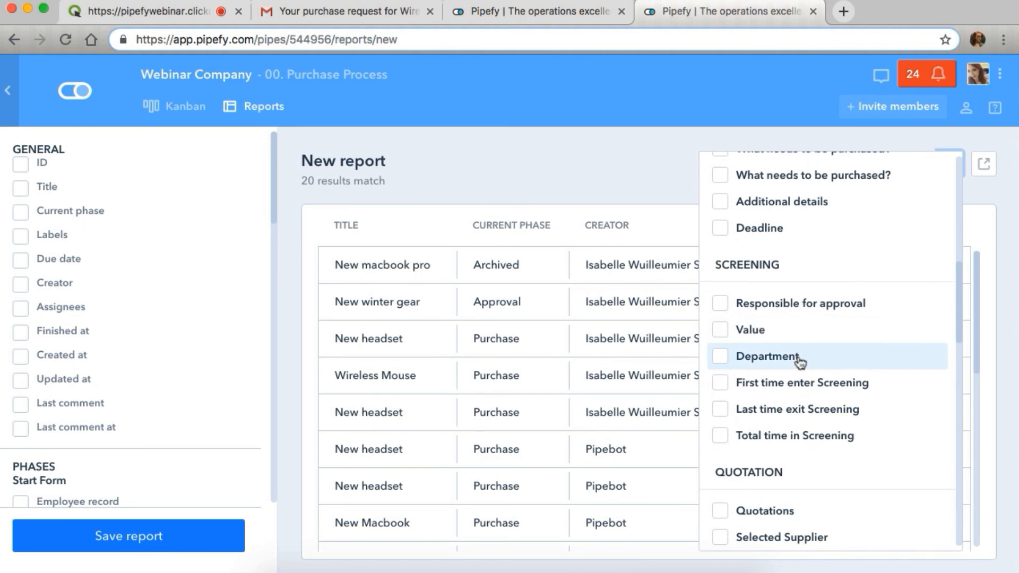
click(736, 363)
- Add the Total amount column from the Quotation phase to the report
scroll(798, 386, down, 1)
scroll(798, 387, down, 3)
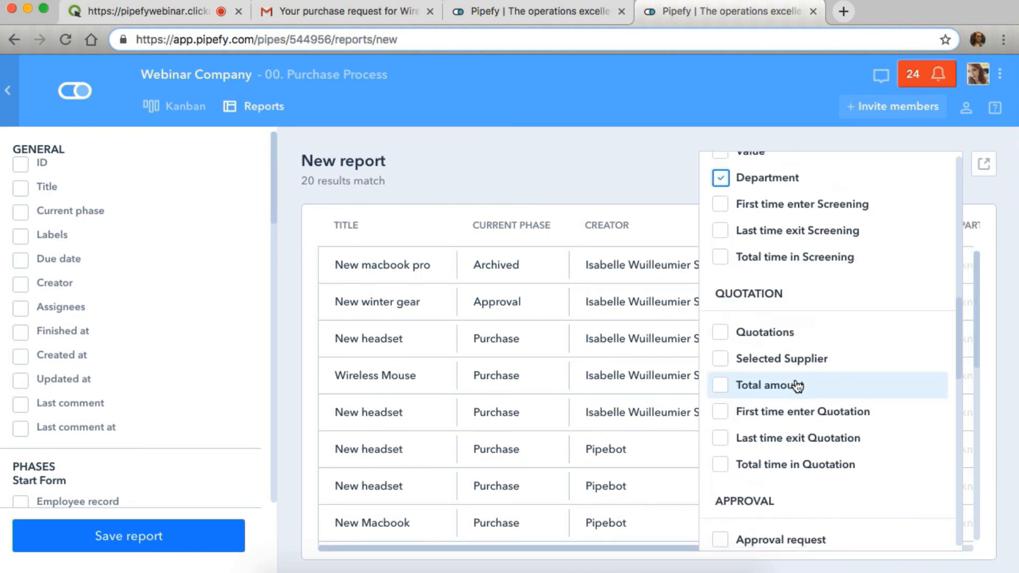
scroll(796, 414, down, 1)
click(722, 336)
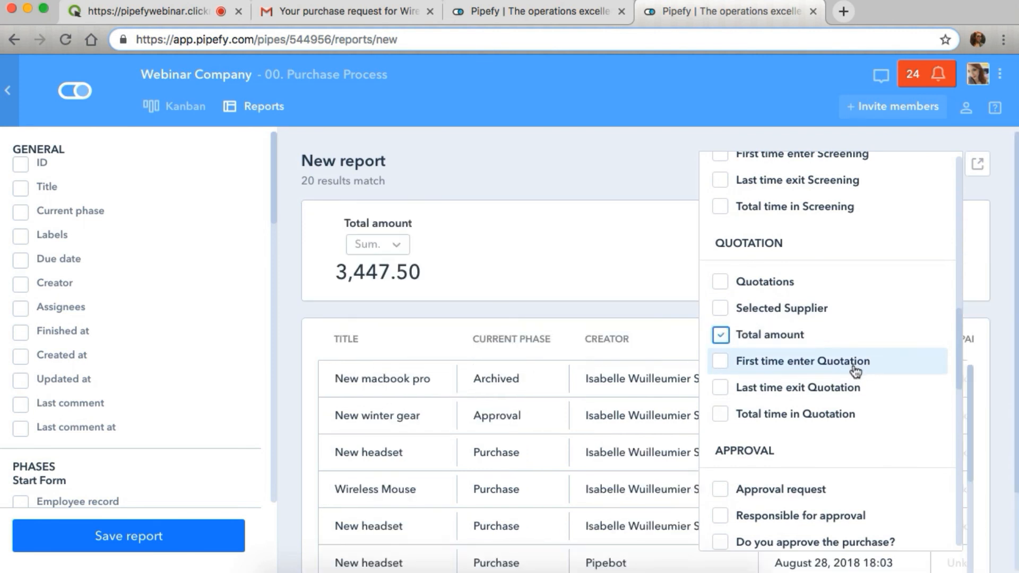
scroll(855, 369, down, 5)
click(674, 181)
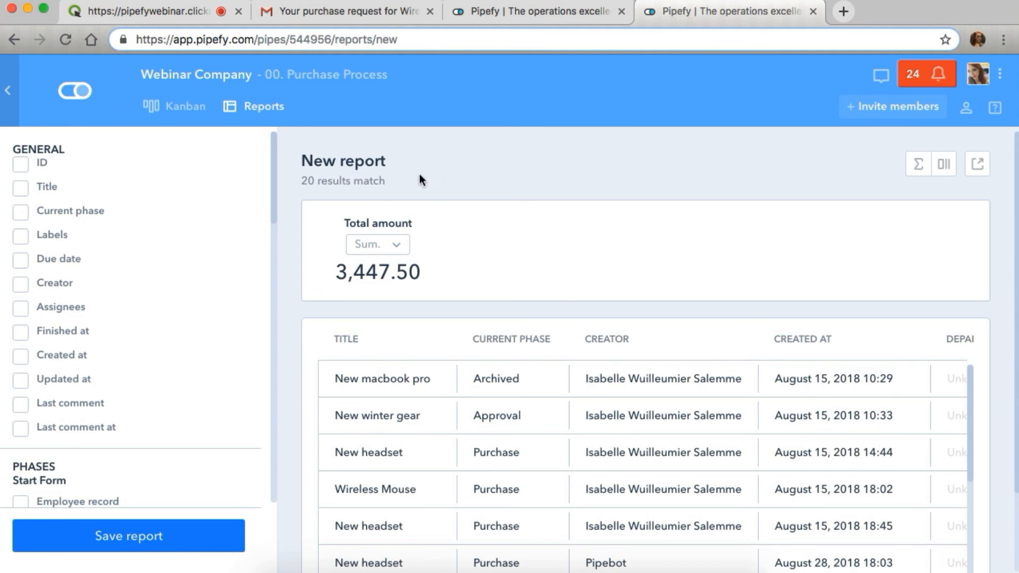
- Review the fields available for formulas and set the Total amount calculation to Avg
click(919, 167)
click(920, 169)
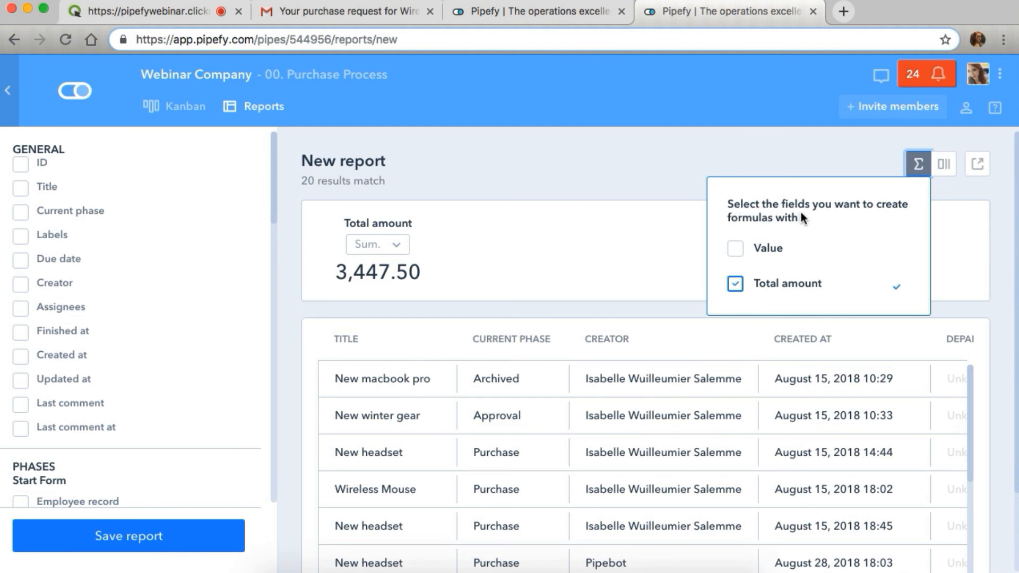
click(762, 158)
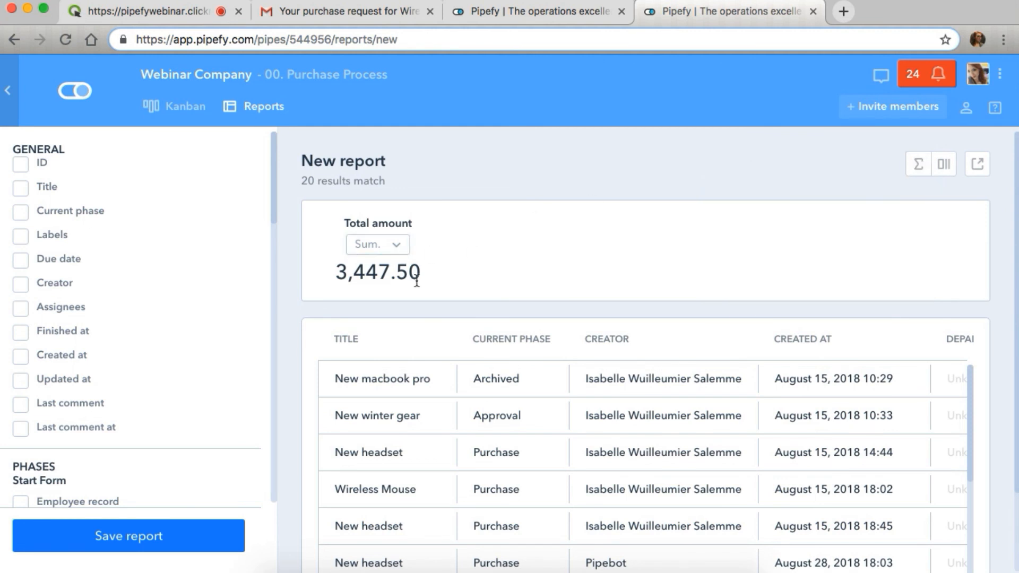
click(382, 245)
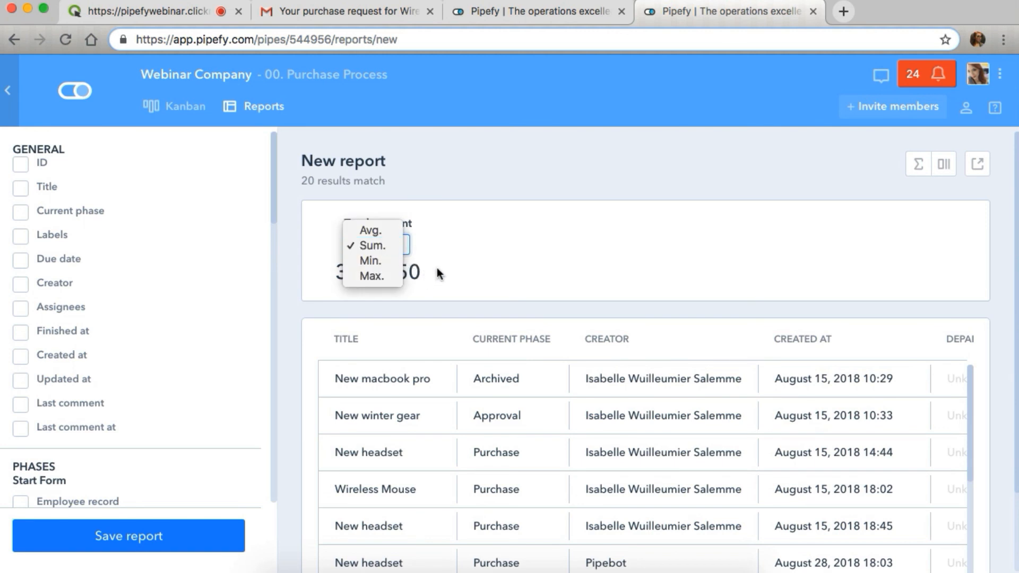
click(365, 231)
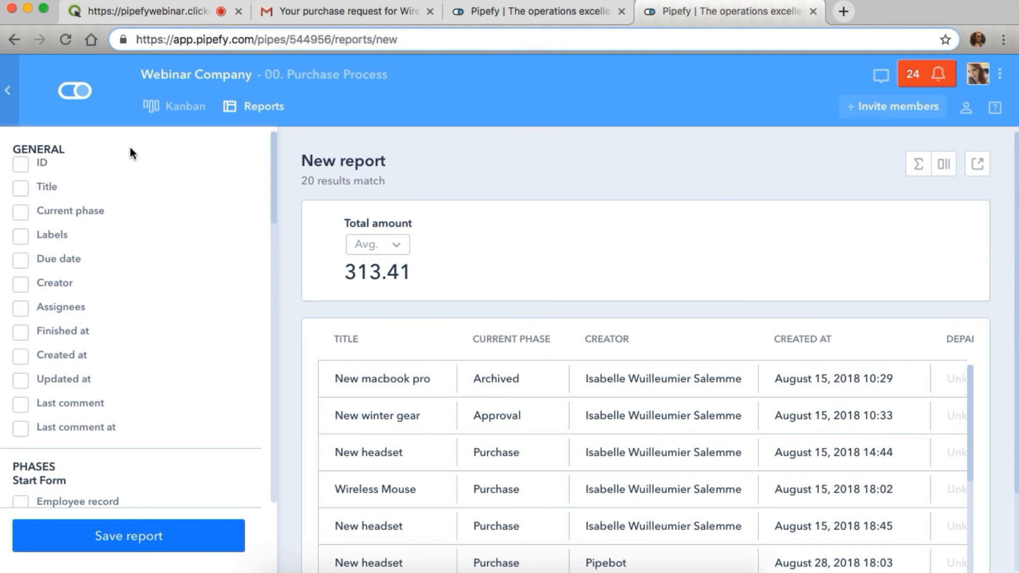
- Filter the report by Created at in the current month and review the Department and Total amount columns
click(21, 358)
scroll(120, 321, down, 3)
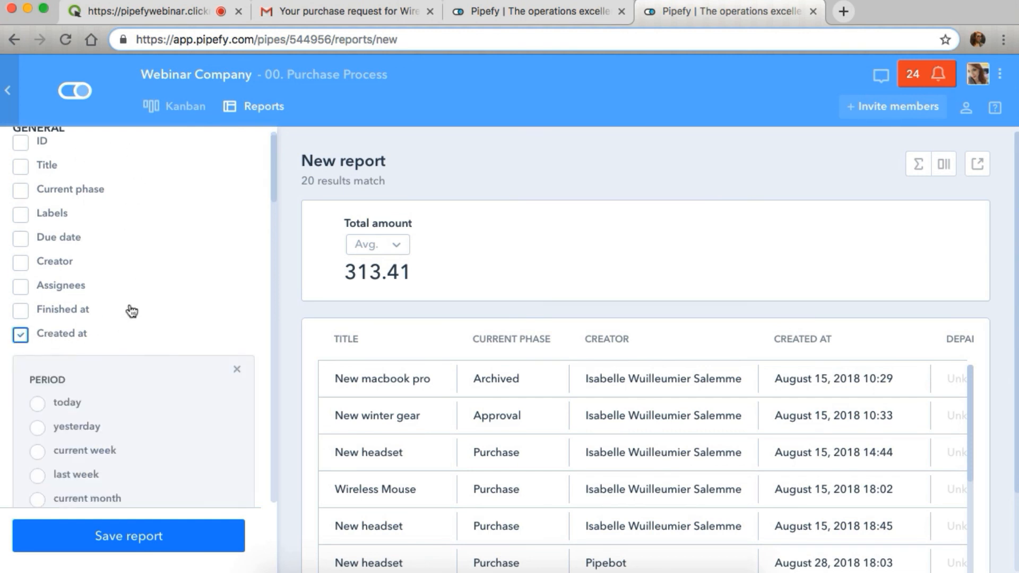
scroll(129, 308, down, 3)
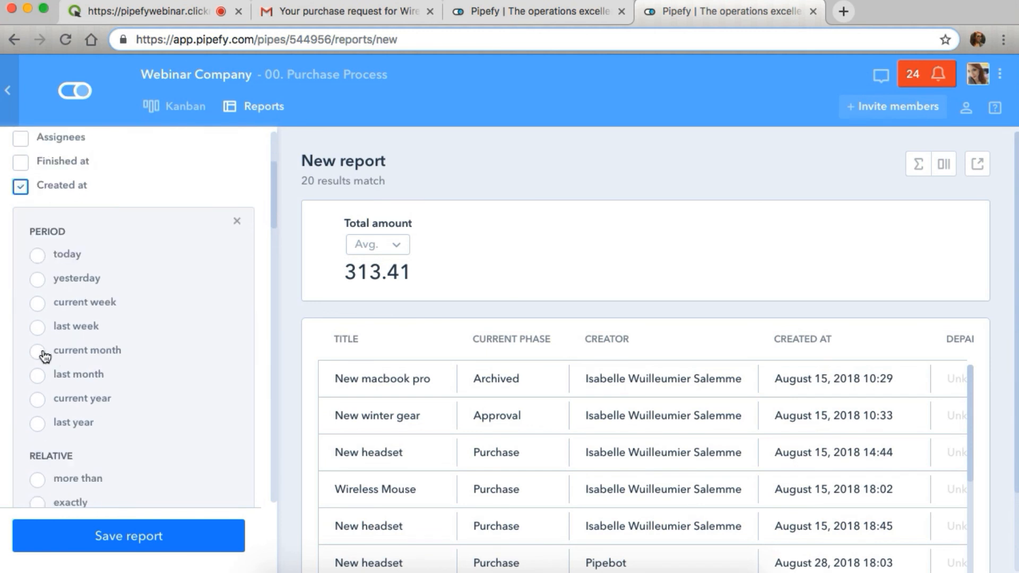
click(39, 352)
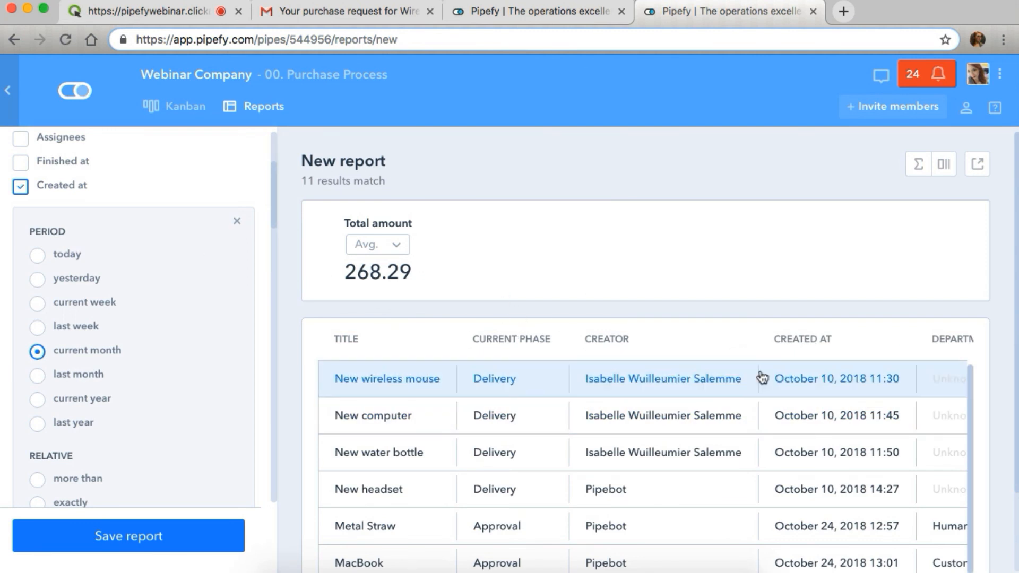
scroll(763, 378, right, 5)
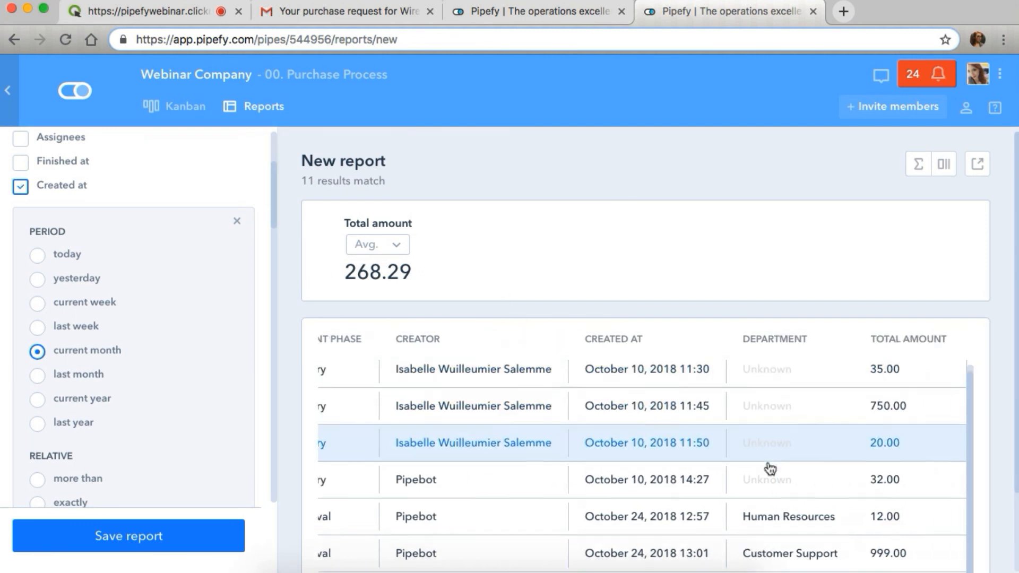
scroll(769, 467, down, 3)
- Add a Screening Department filter with the "is" condition and view the department options without choosing one
scroll(153, 364, down, 7)
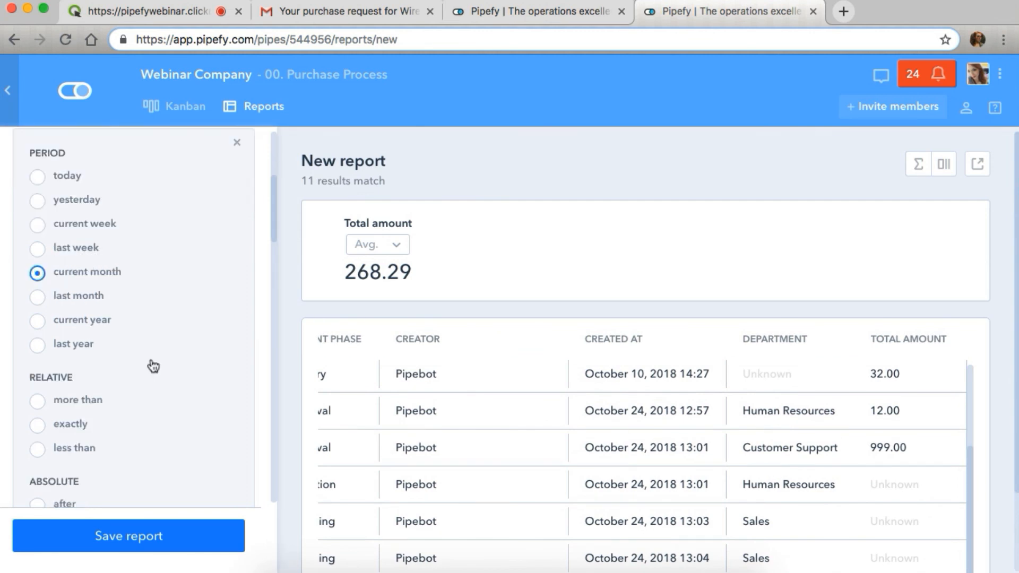
scroll(154, 366, down, 6)
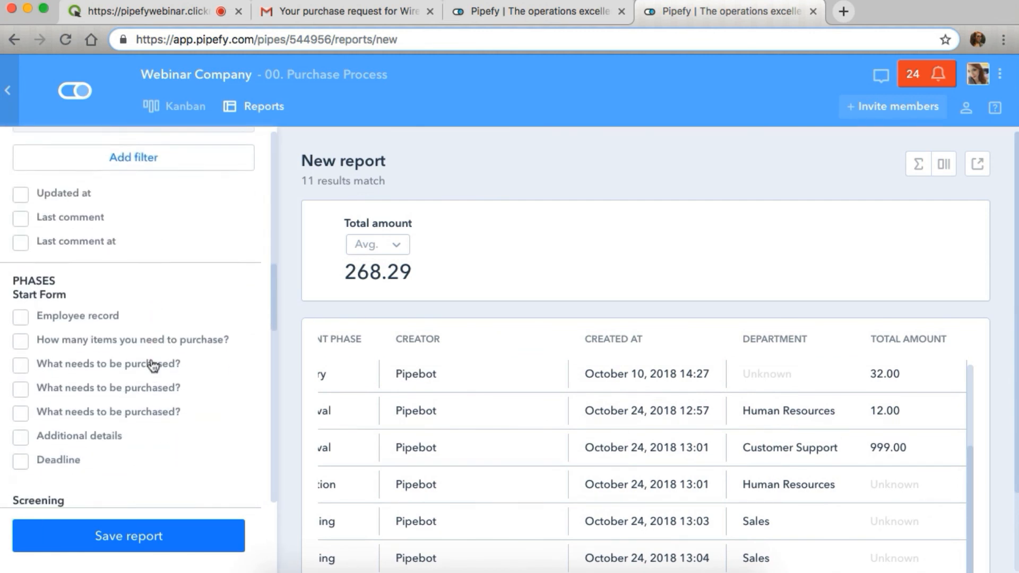
scroll(152, 361, down, 2)
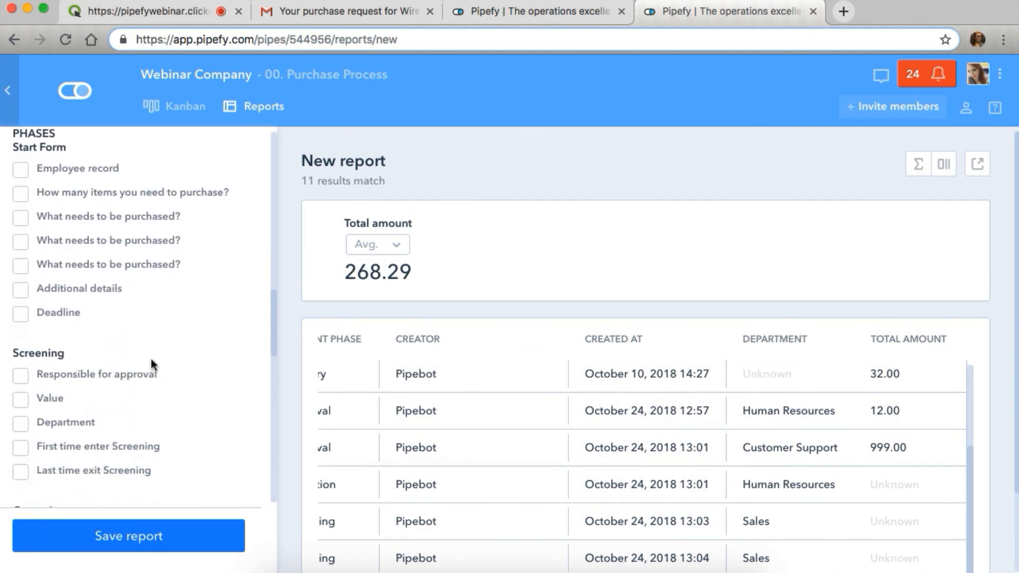
click(21, 424)
scroll(24, 414, down, 3)
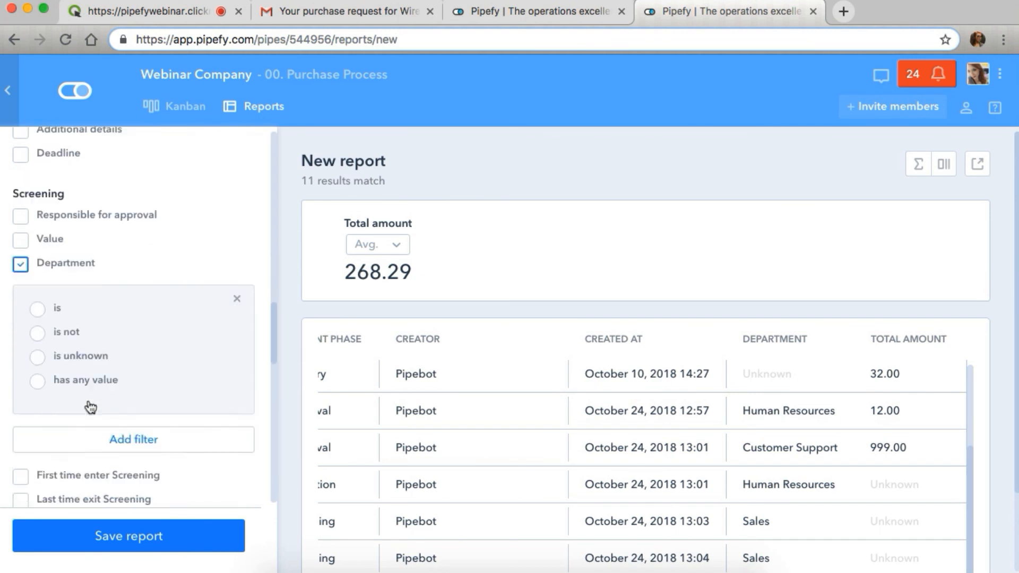
click(40, 308)
click(78, 341)
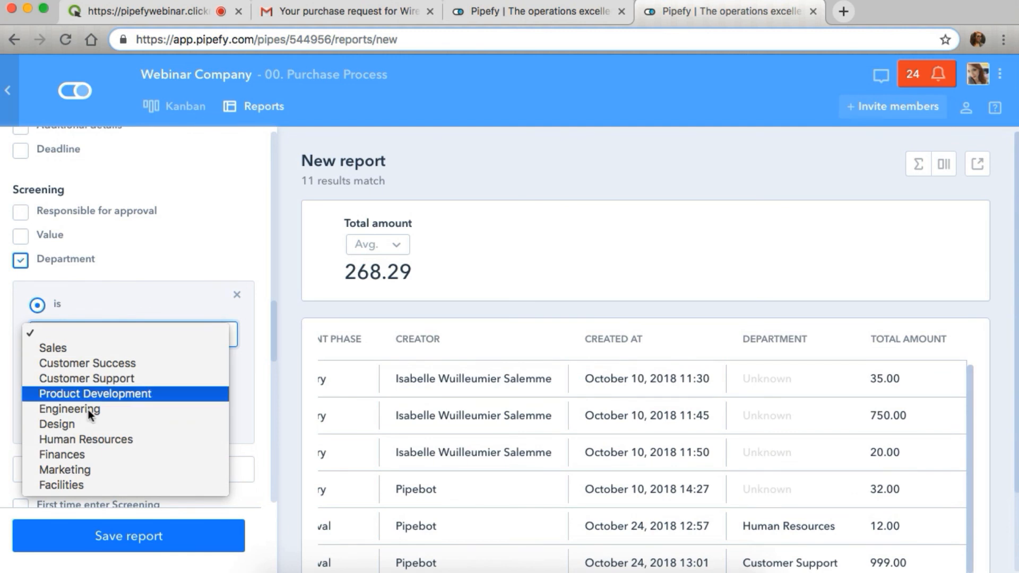
click(187, 247)
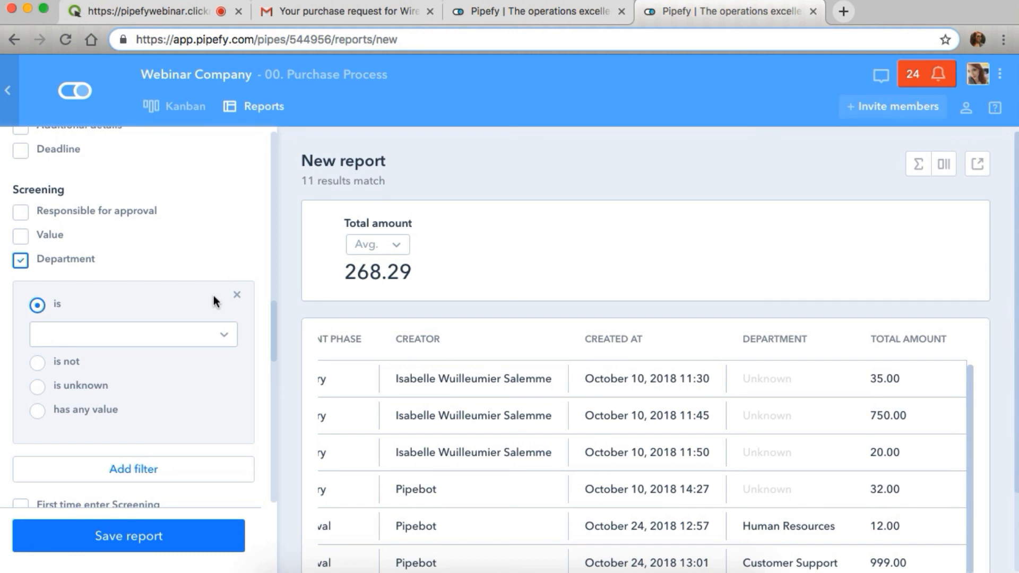
- View the report's export options and close them without exporting
click(978, 168)
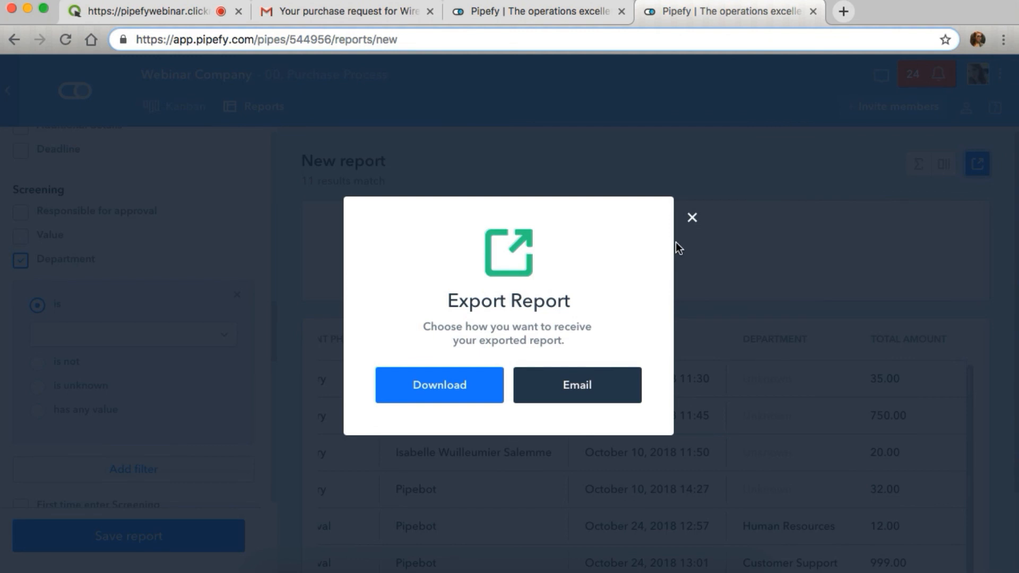
click(692, 217)
- Examine the Employees database table's records and settings options, and return to the organization's list of pipes
click(578, 16)
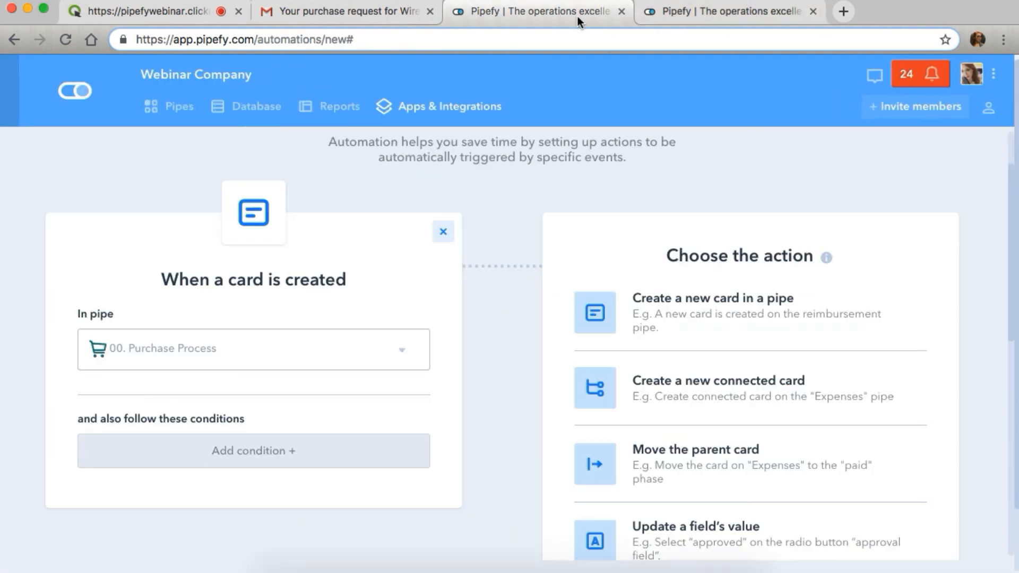
click(247, 124)
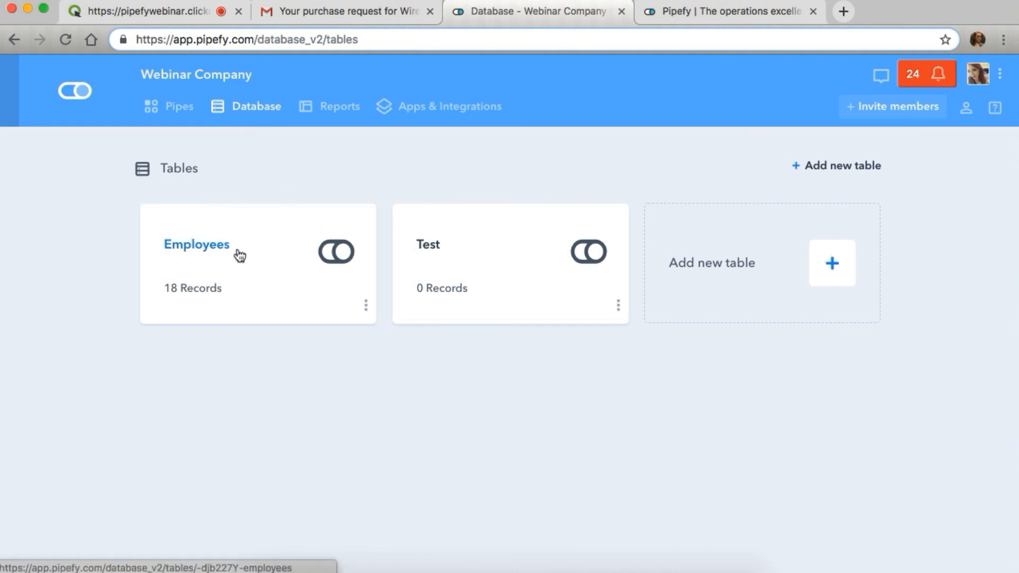
click(259, 251)
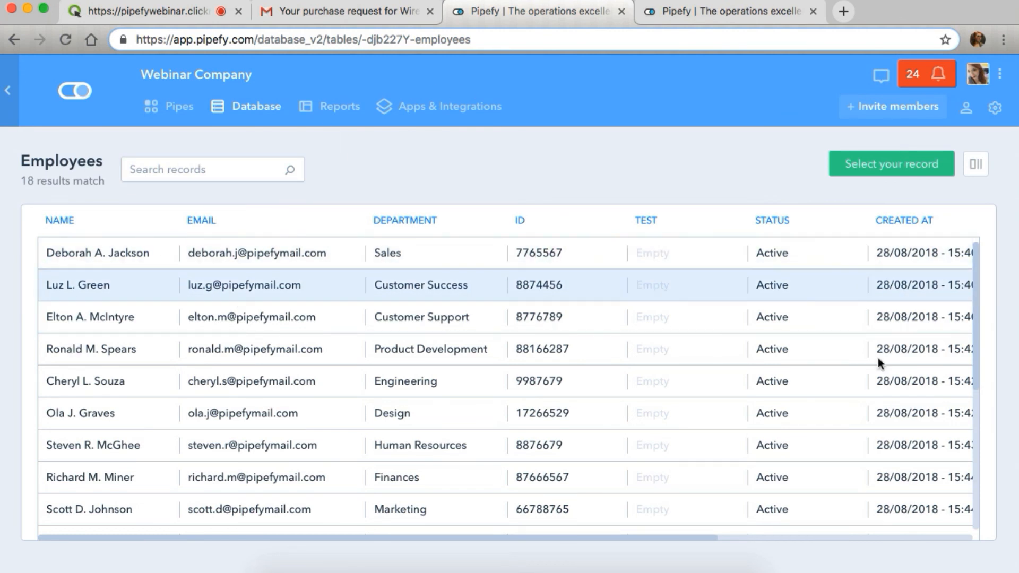
drag(680, 537, 690, 485)
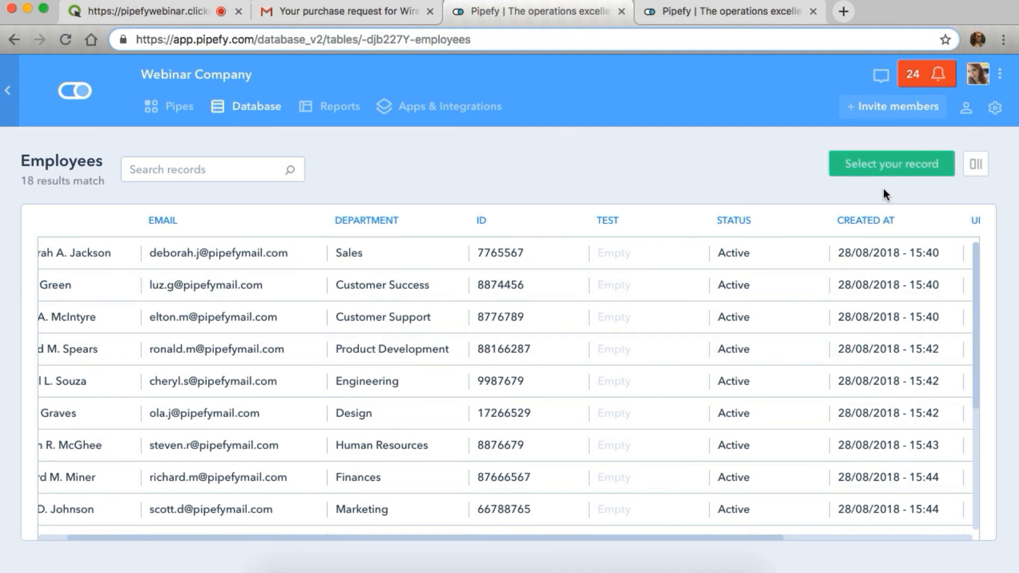
click(997, 110)
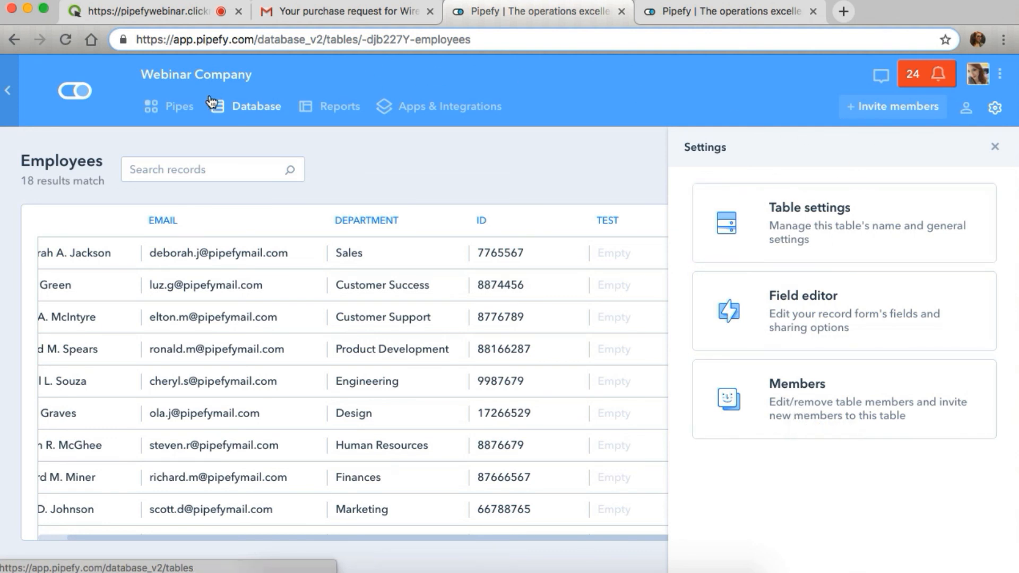
click(176, 112)
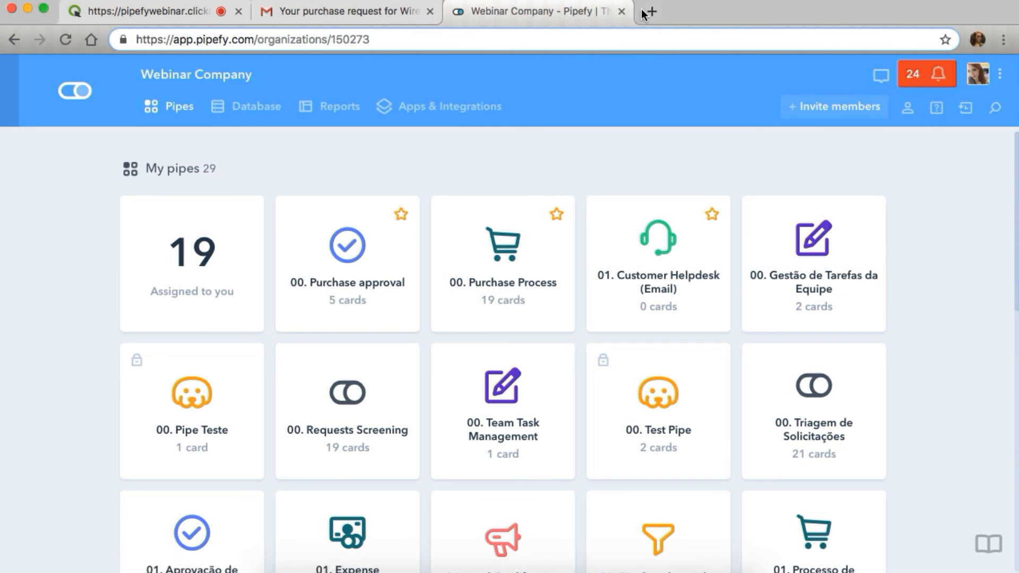
- Open the 01. Customer Helpdesk (Email) pipe's start form settings and copy the Email inbox address
click(648, 237)
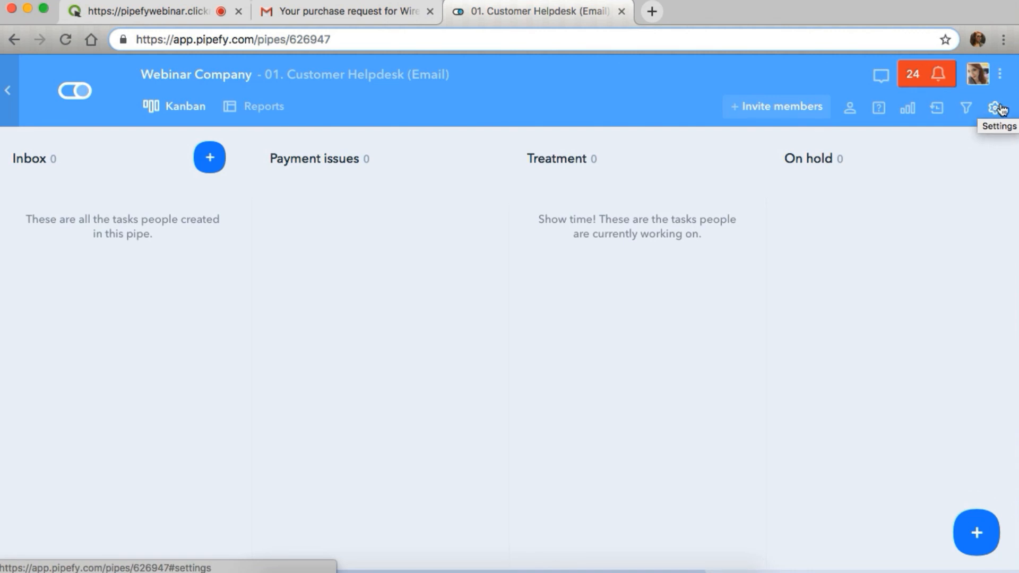
click(998, 112)
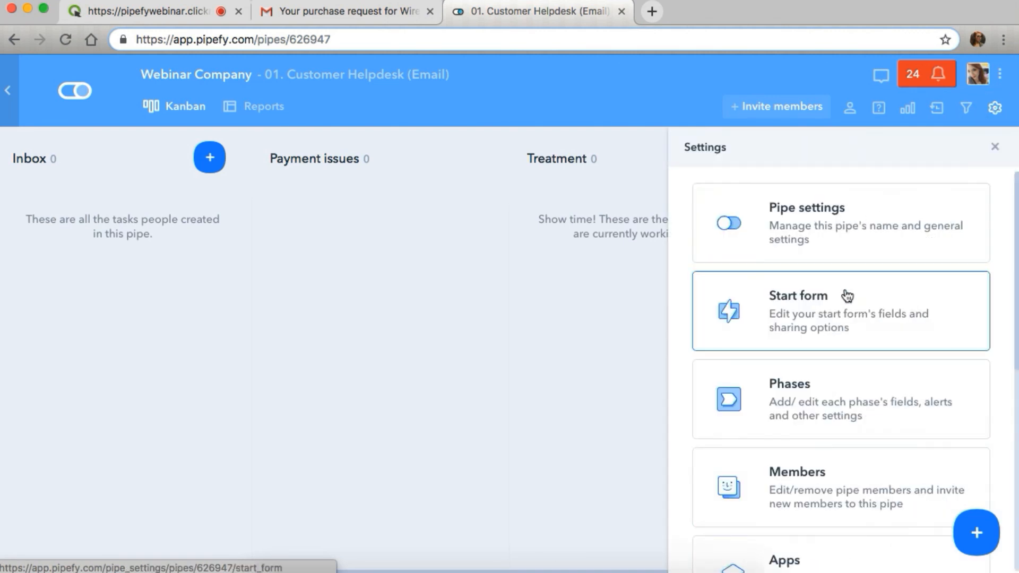
click(847, 301)
scroll(582, 301, down, 10)
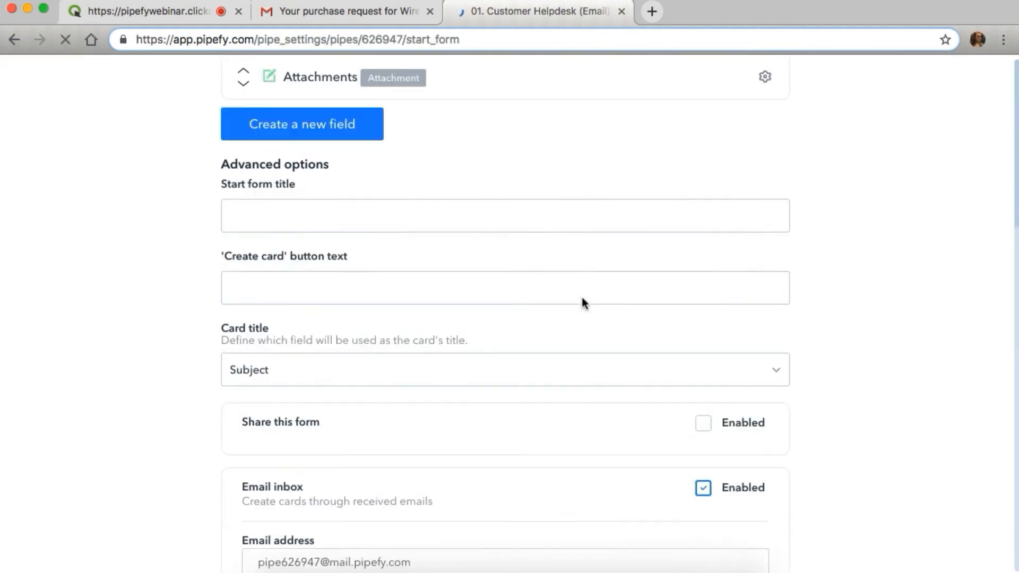
scroll(582, 303, down, 4)
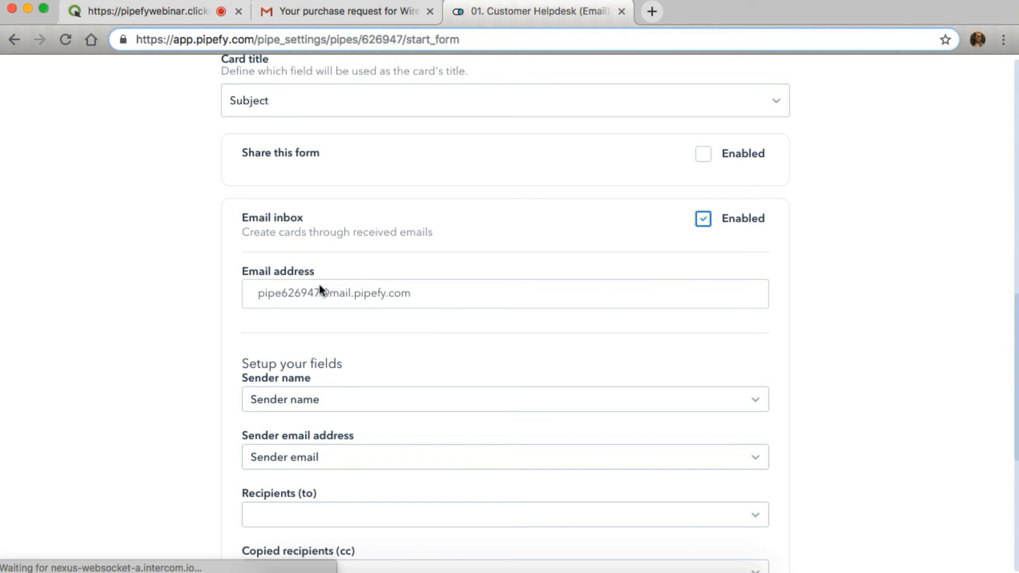
triple_click(340, 294)
key(super+c)
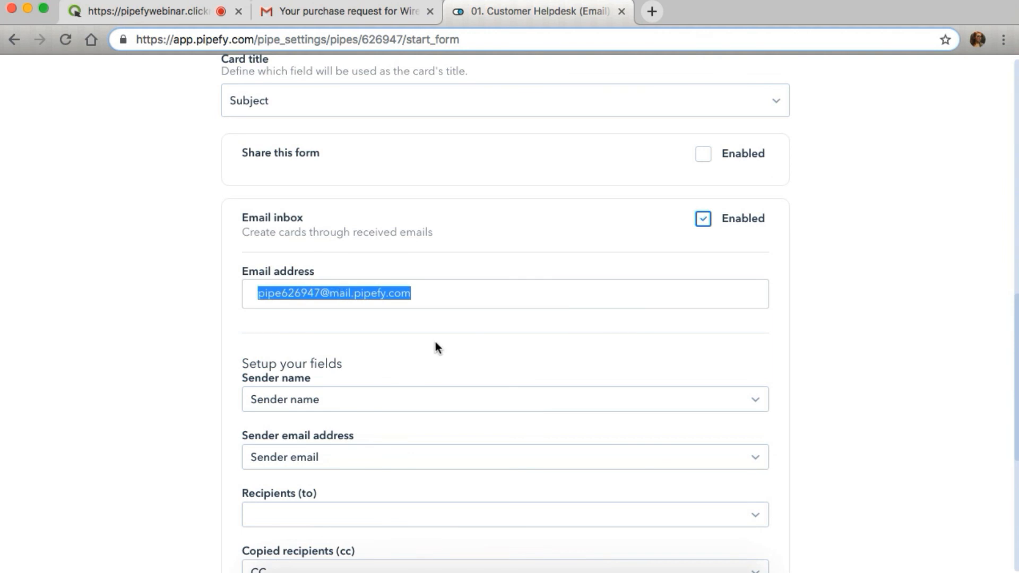
- Examine how the Email inbox maps sender, recipients, subject, body and attachments to the start form fields
scroll(436, 342, down, 3)
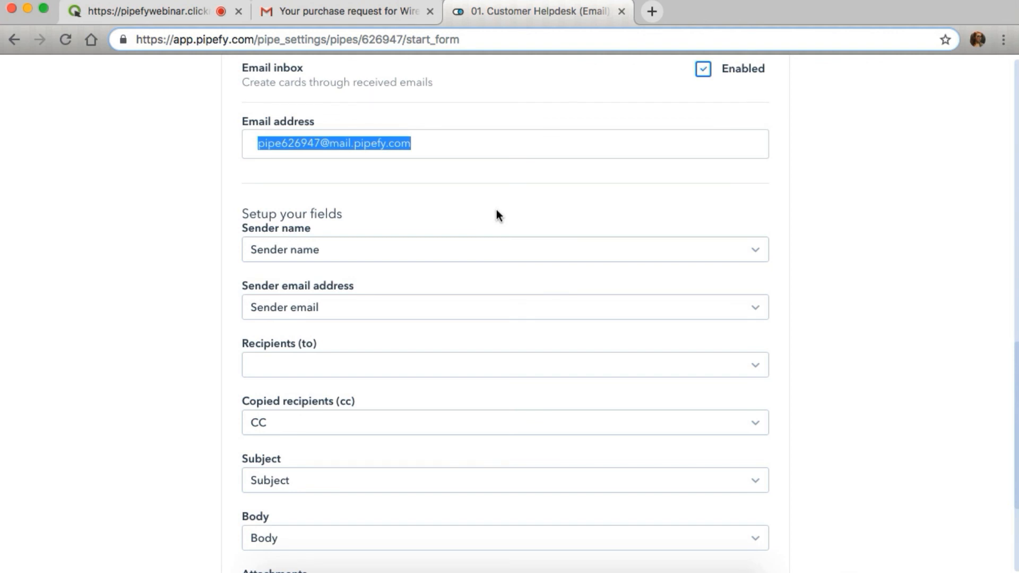
click(448, 245)
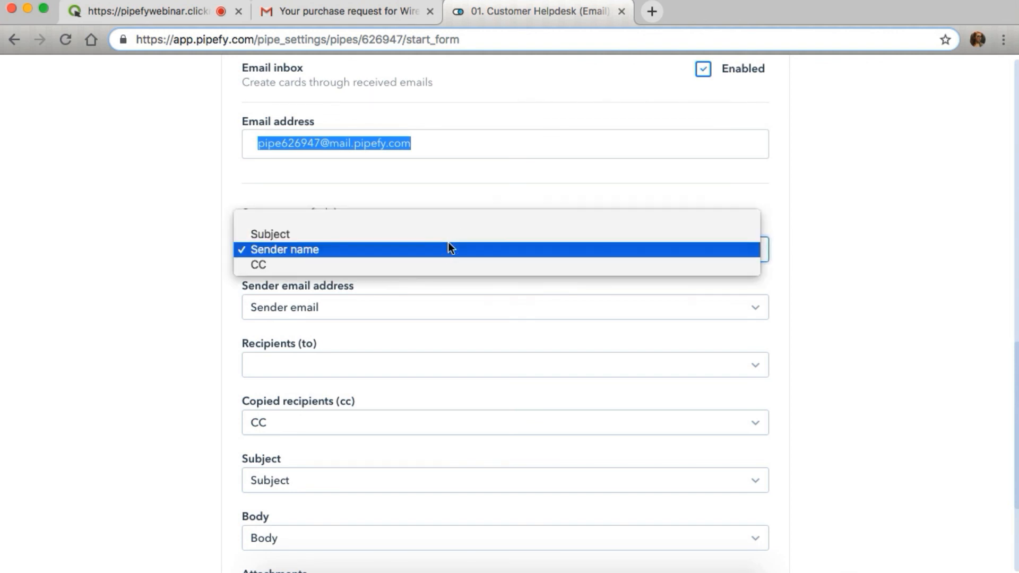
click(829, 211)
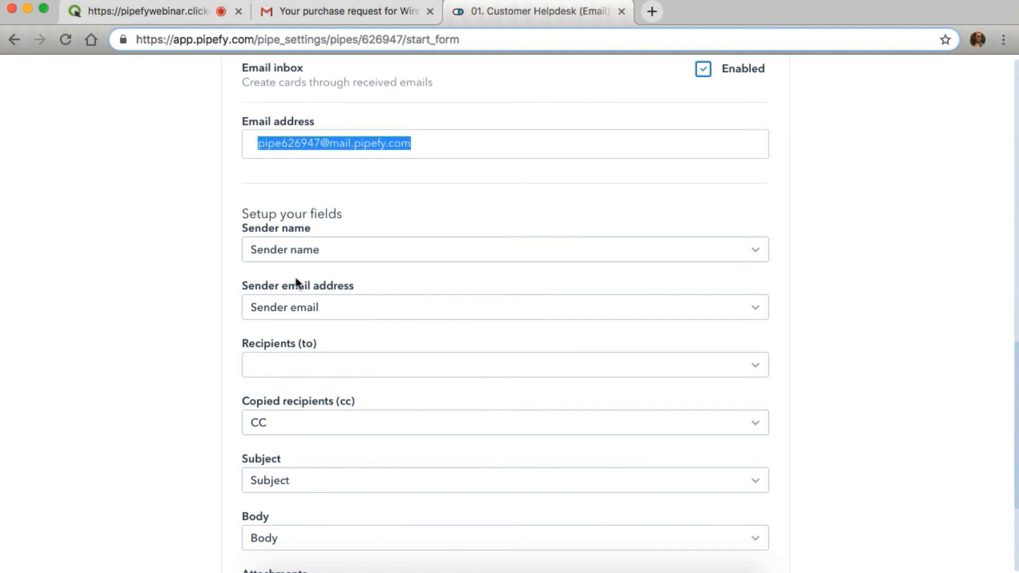
scroll(317, 308, down, 3)
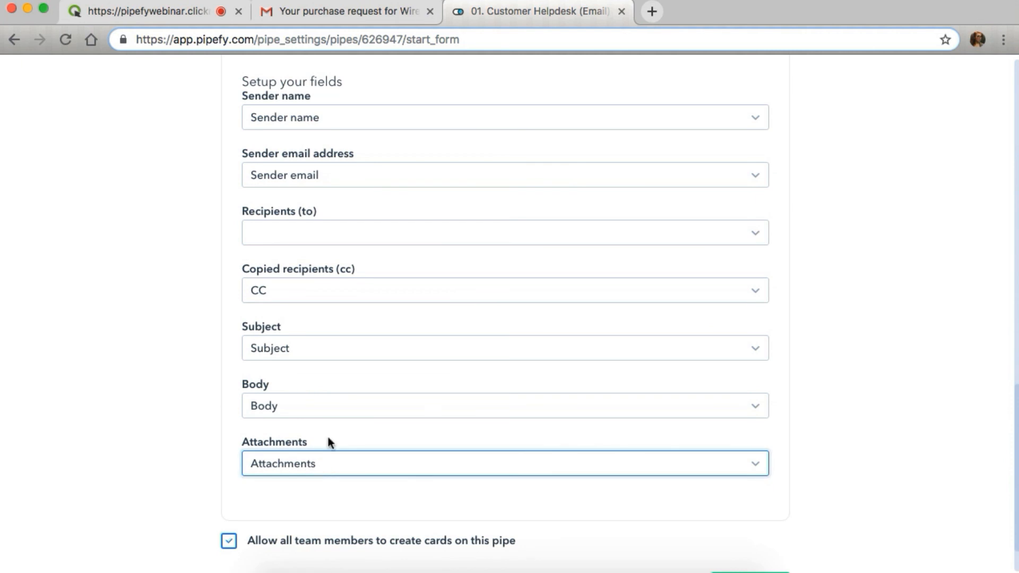
scroll(349, 347, up, 1)
scroll(350, 346, up, 4)
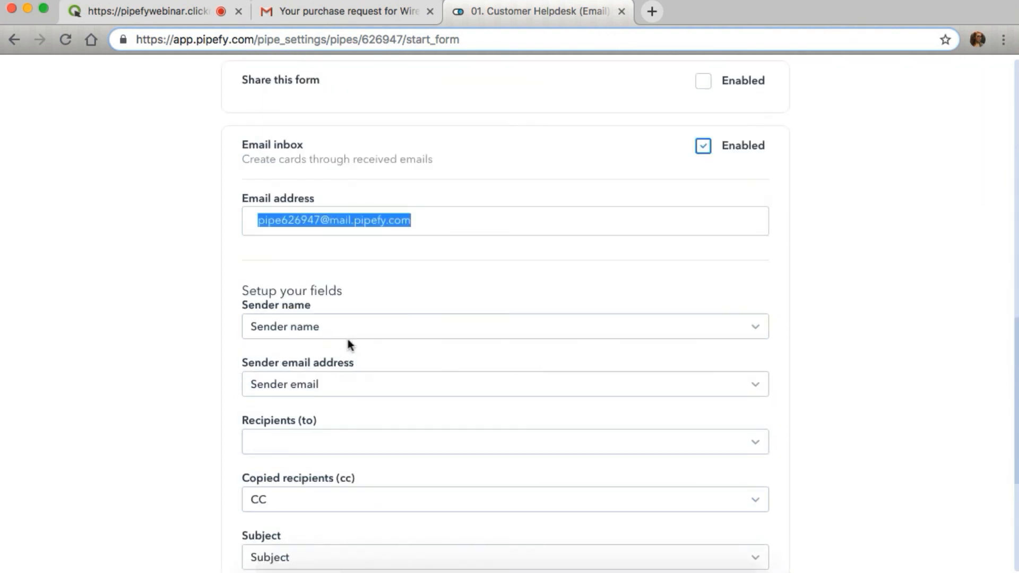
scroll(348, 340, up, 1)
scroll(347, 336, up, 5)
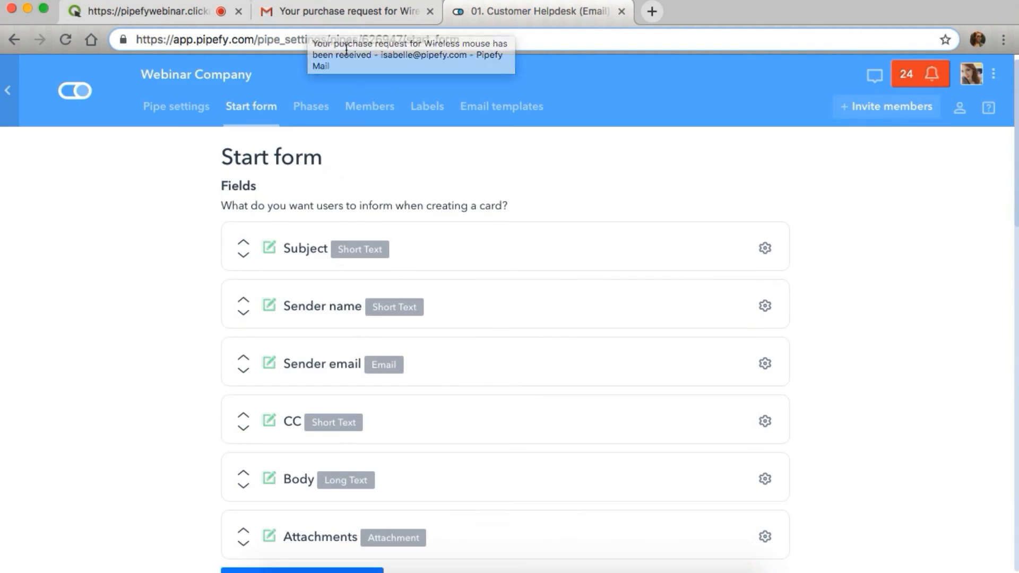
- Switch to Gmail and send an email to the copied pipe address, with "Invoice 1676 - Late payment" as both subject and body
click(336, 16)
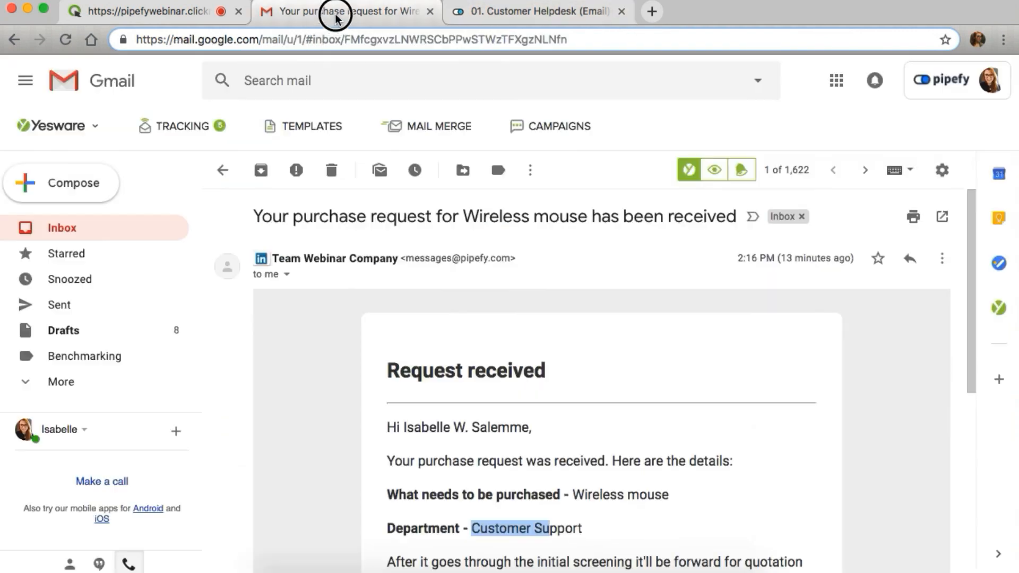
click(91, 197)
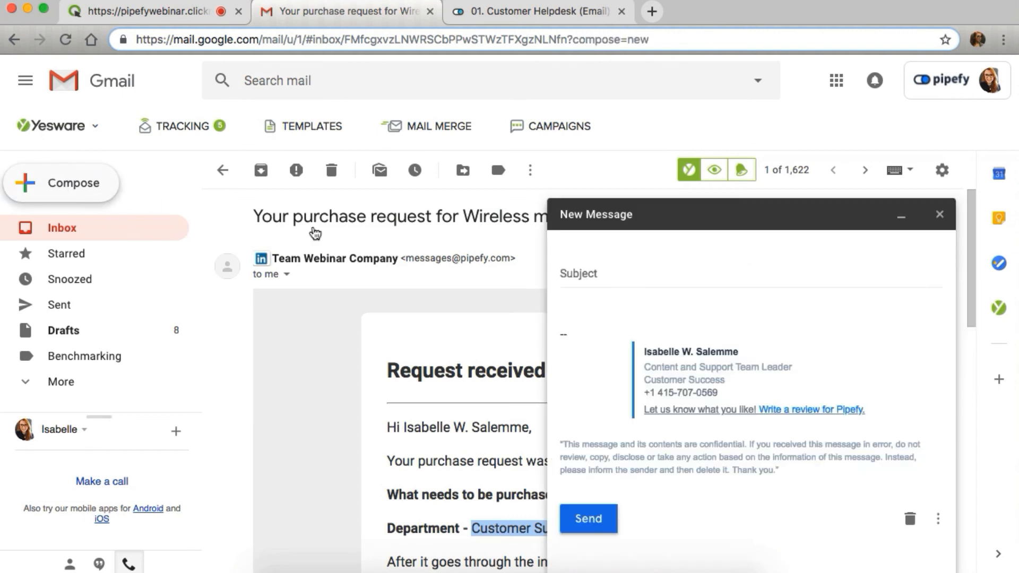
key(super+v)
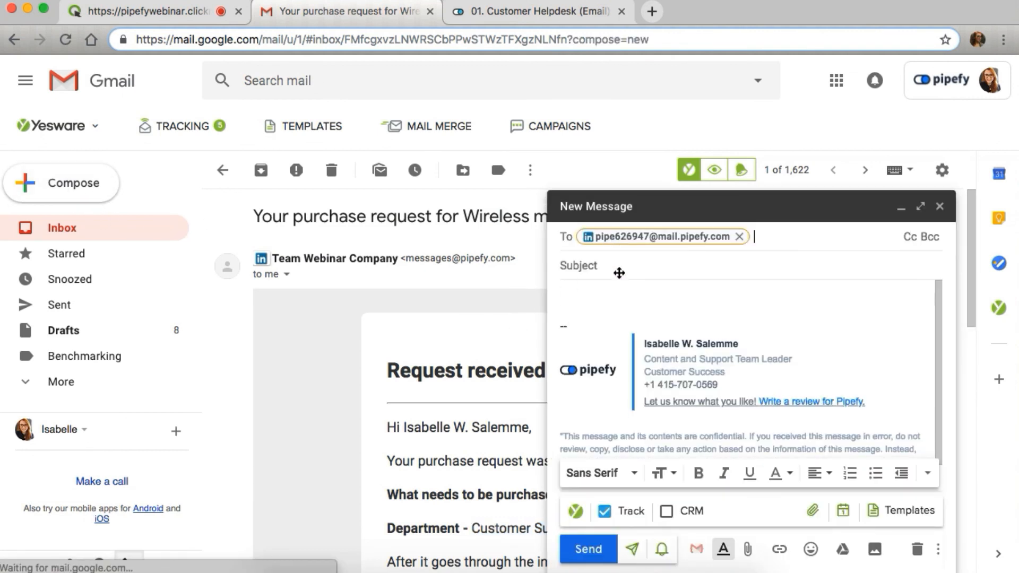
click(613, 265)
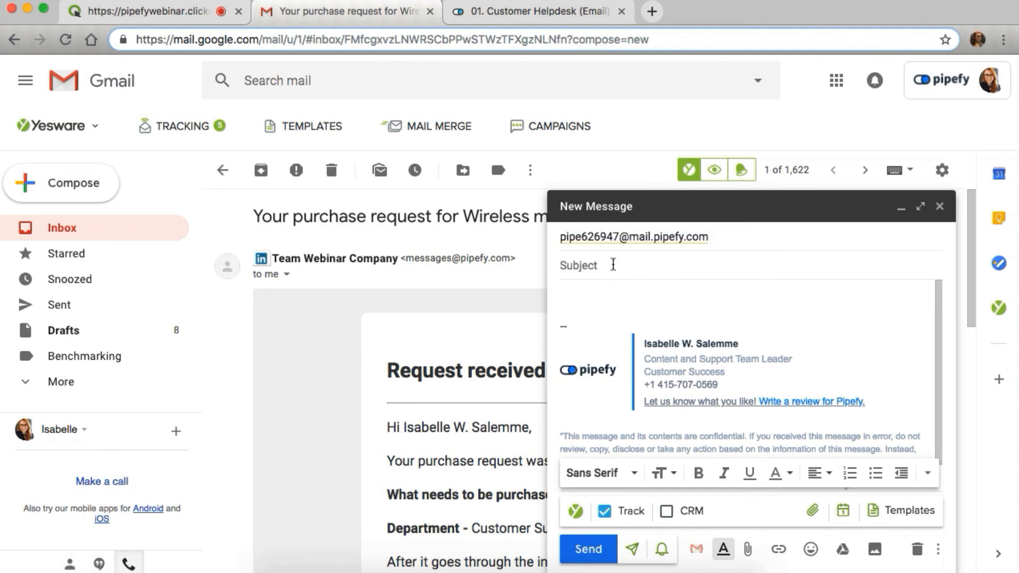
text(Invoice 1676 - Late payment)
click(591, 304)
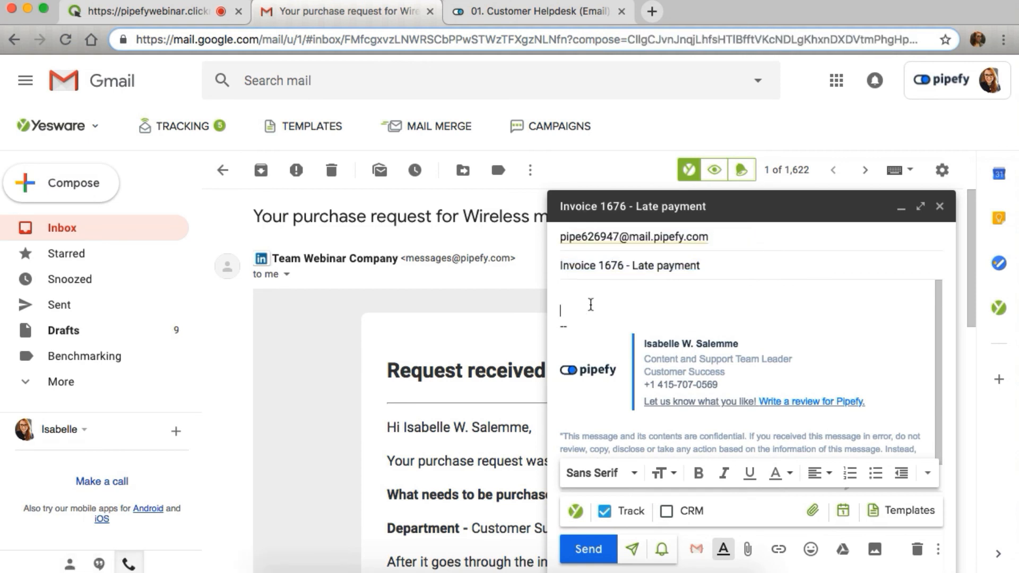
text(Invoice 1676 - Late payment)
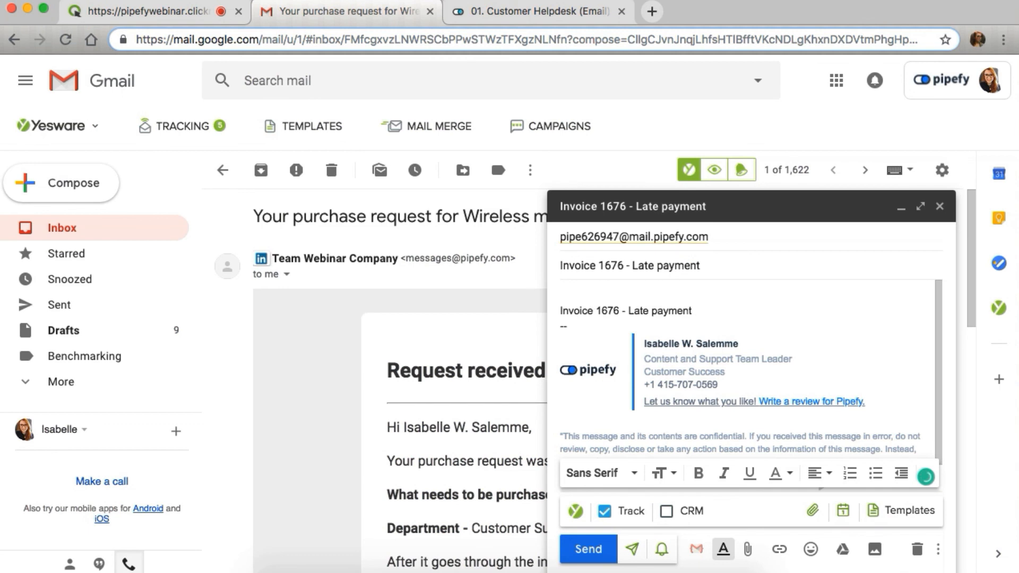
key(Return)
click(599, 548)
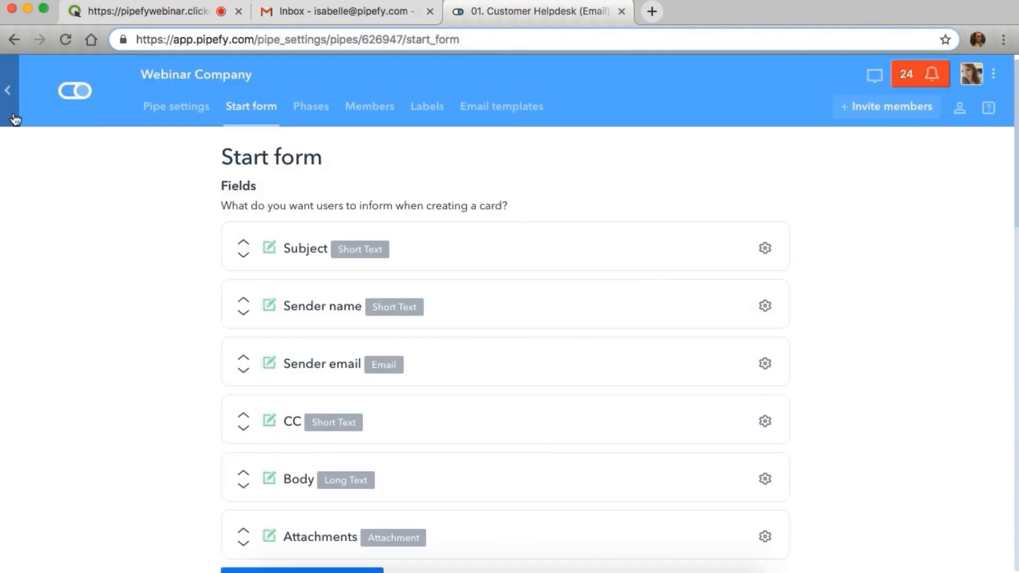
- Return to the helpdesk pipe in Pipefy, open the "Invoice 1676 - Late payment" card in Inbox, and review its start form fields
click(15, 120)
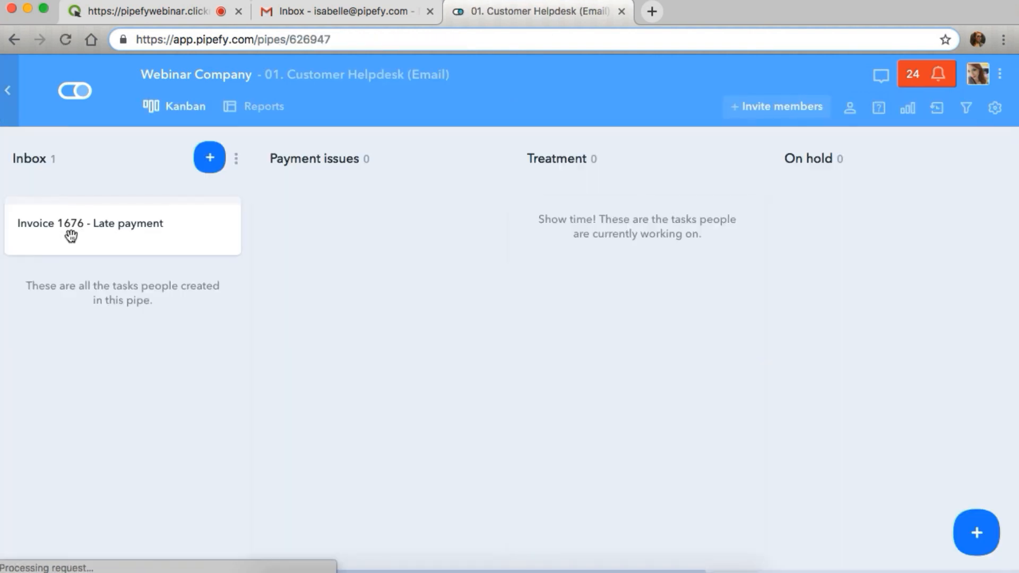
click(75, 231)
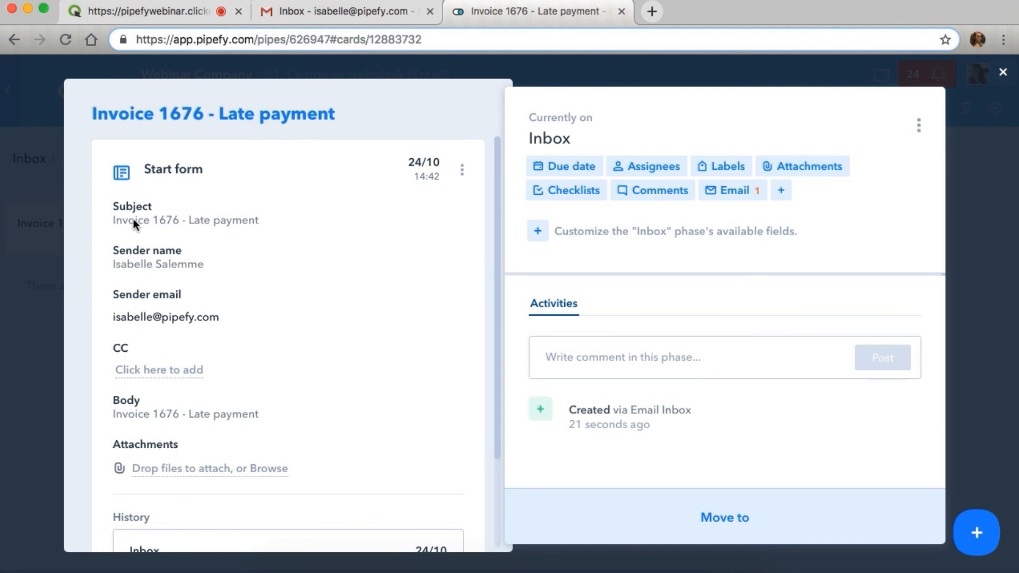
drag(111, 221, 227, 231)
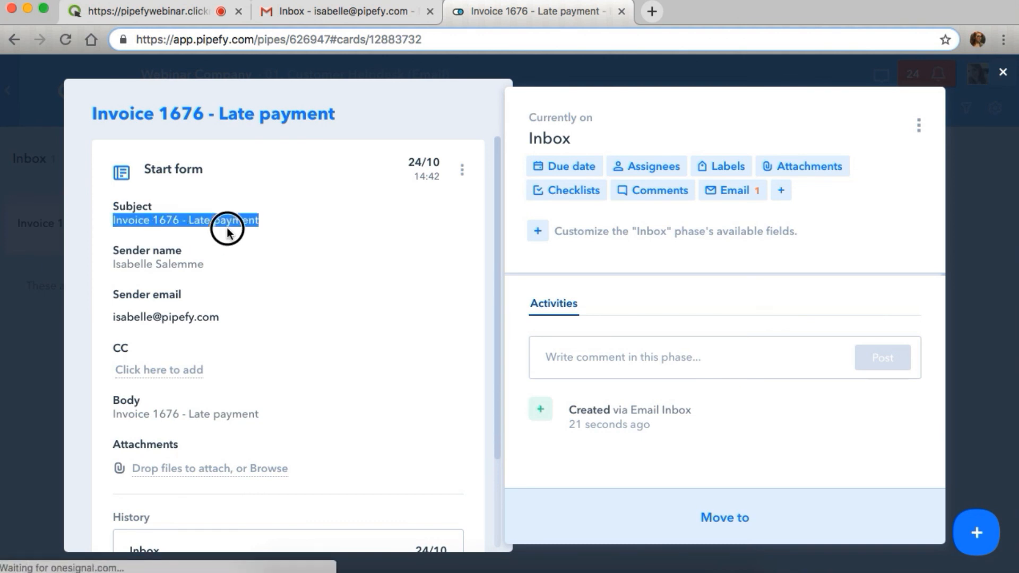
click(260, 218)
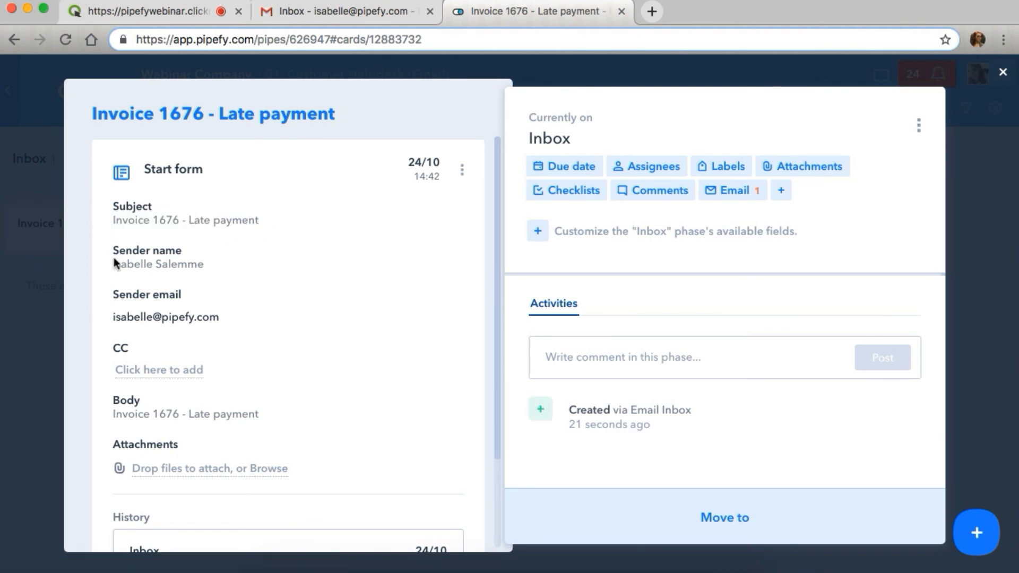
drag(111, 266, 197, 265)
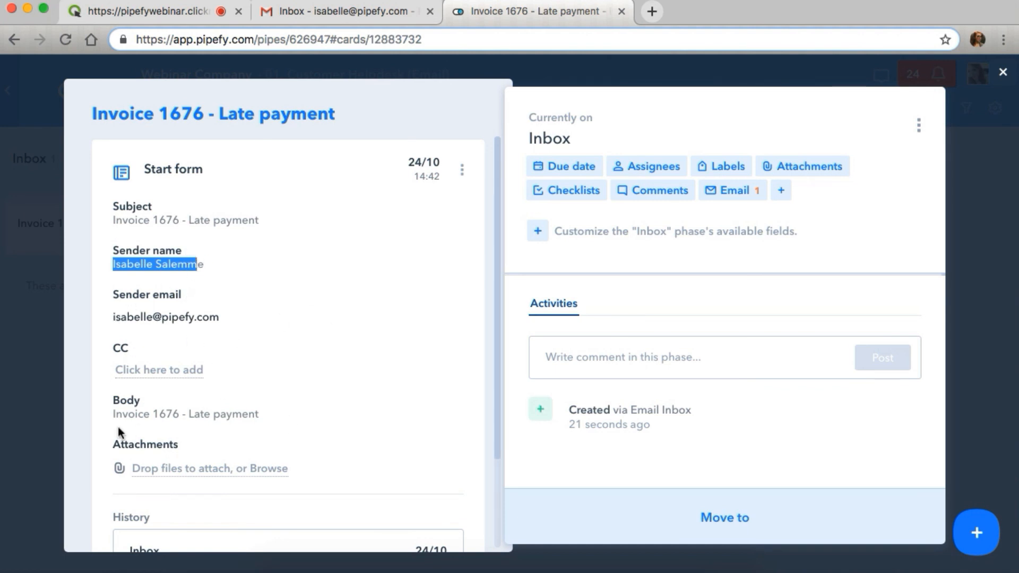
scroll(291, 391, down, 3)
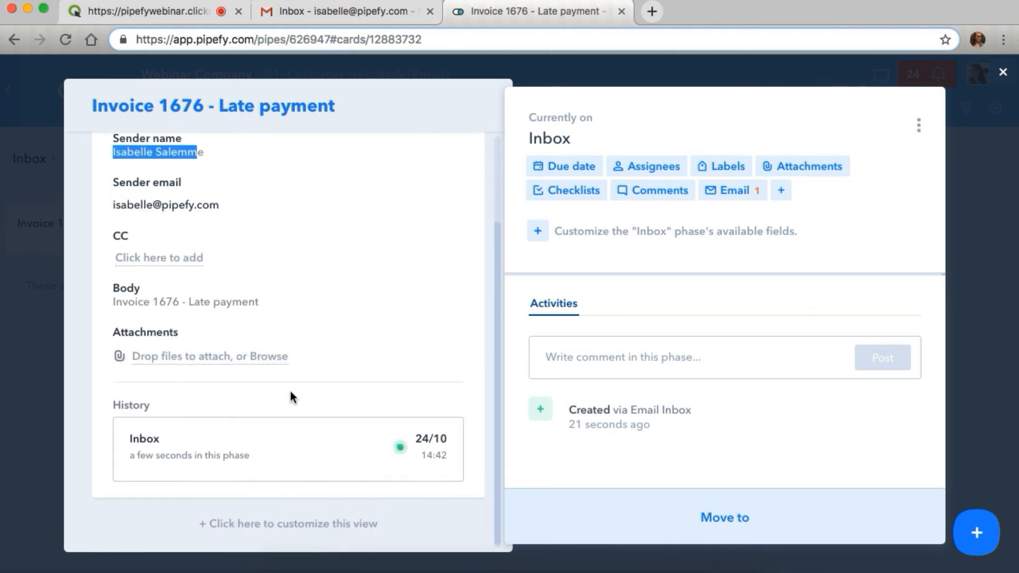
scroll(291, 377, up, 2)
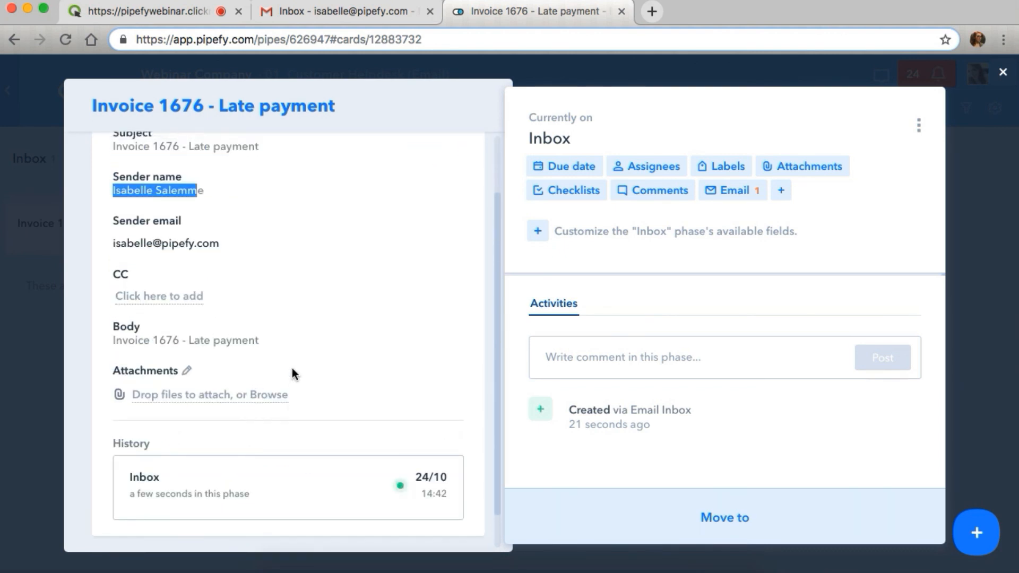
- Reply to the received email from inside the card with the text "Reply to email" and review the card's email thread
click(736, 191)
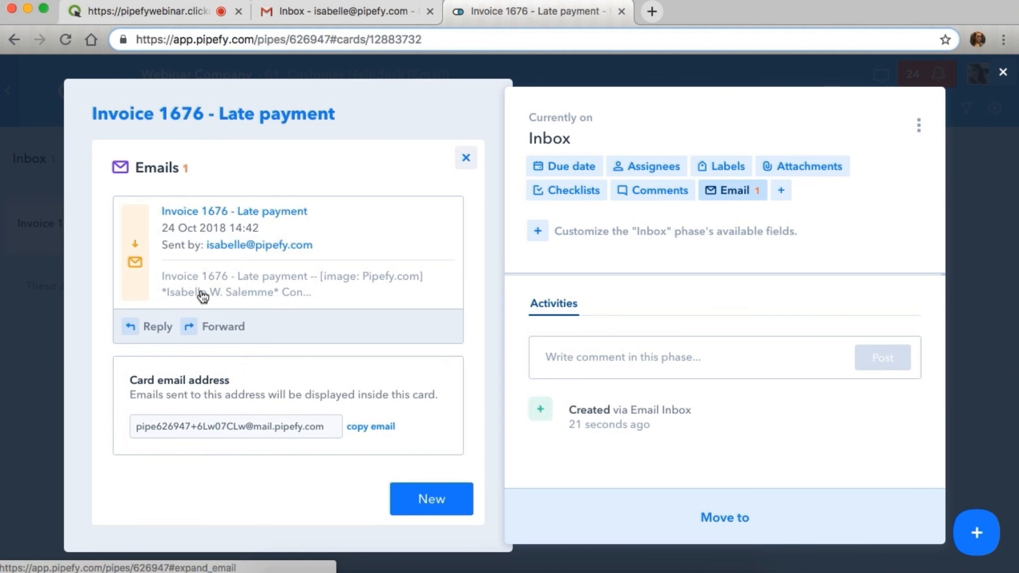
click(159, 328)
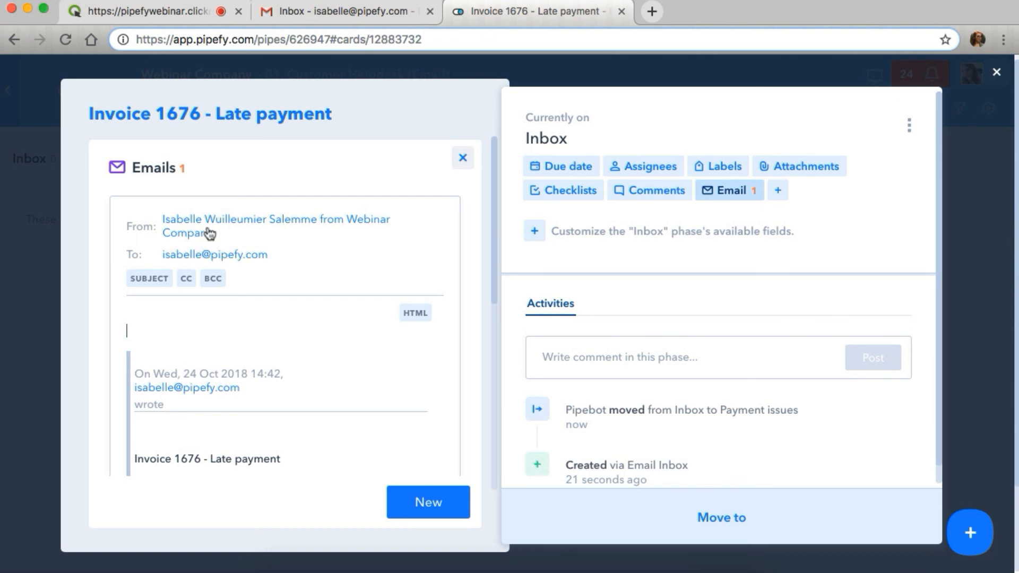
click(189, 228)
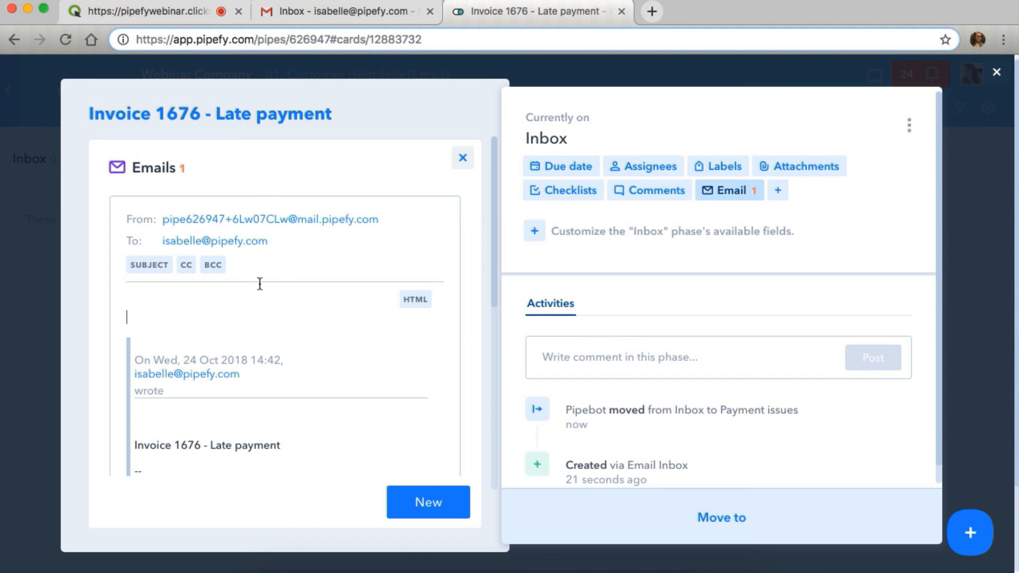
text(Reply to email)
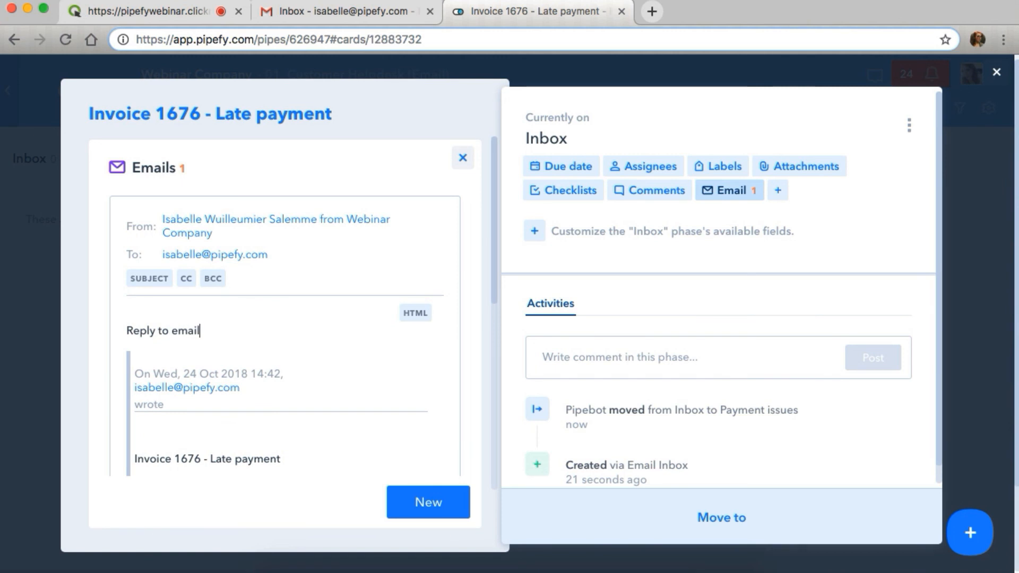
scroll(243, 253, down, 10)
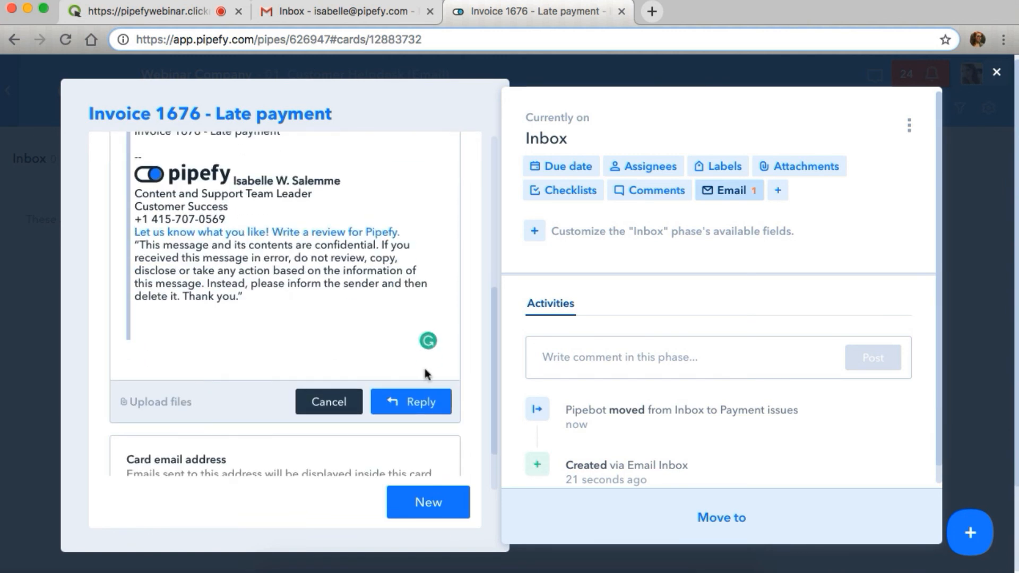
click(415, 406)
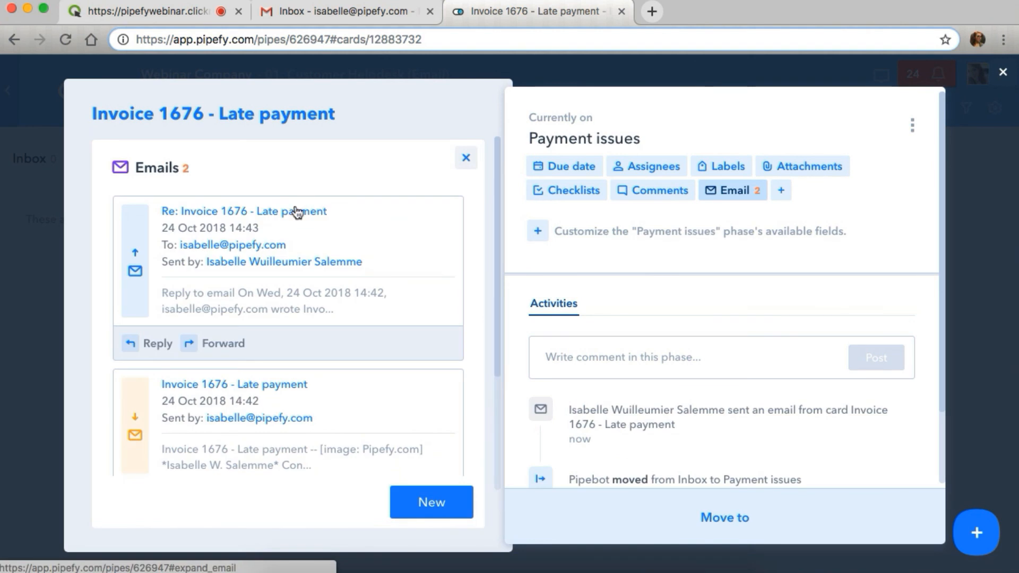
scroll(276, 289, down, 5)
scroll(239, 308, up, 4)
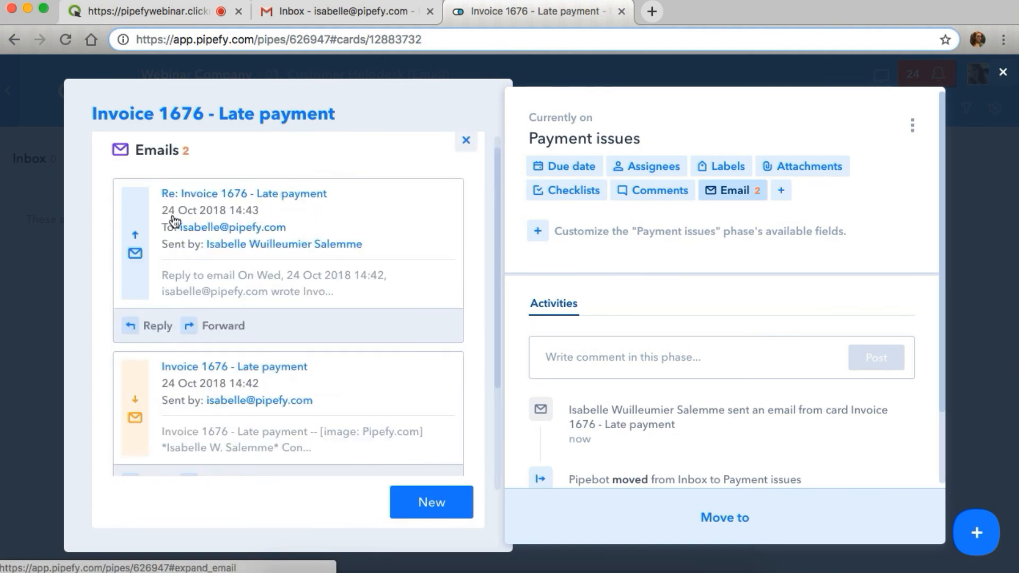
scroll(255, 287, down, 1)
scroll(171, 354, up, 1)
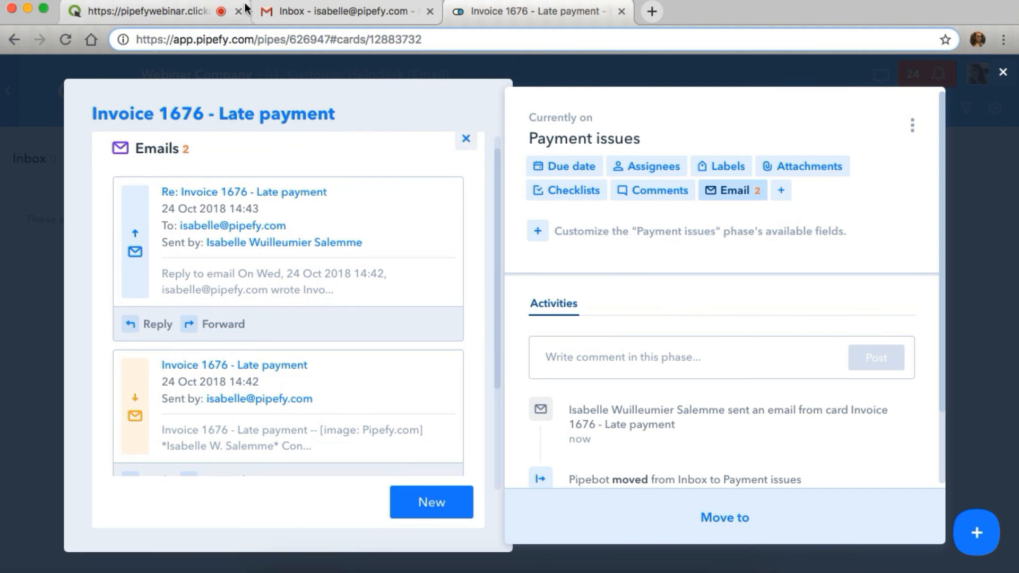
- Switch to Gmail, read the received "Re: Invoice 1676 - Late payment" email, and return to the card in Pipefy
click(283, 9)
click(221, 331)
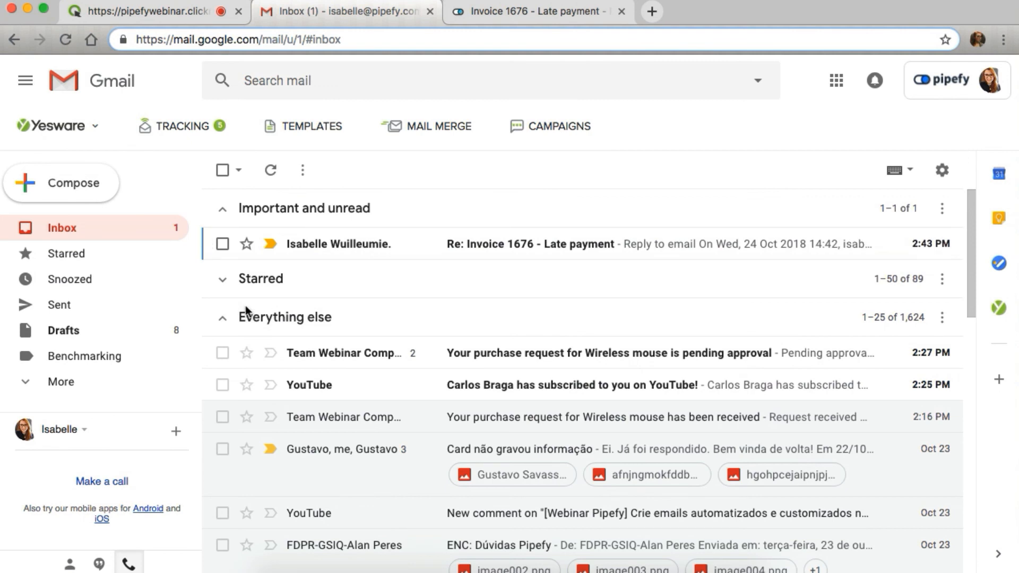
click(228, 317)
click(290, 253)
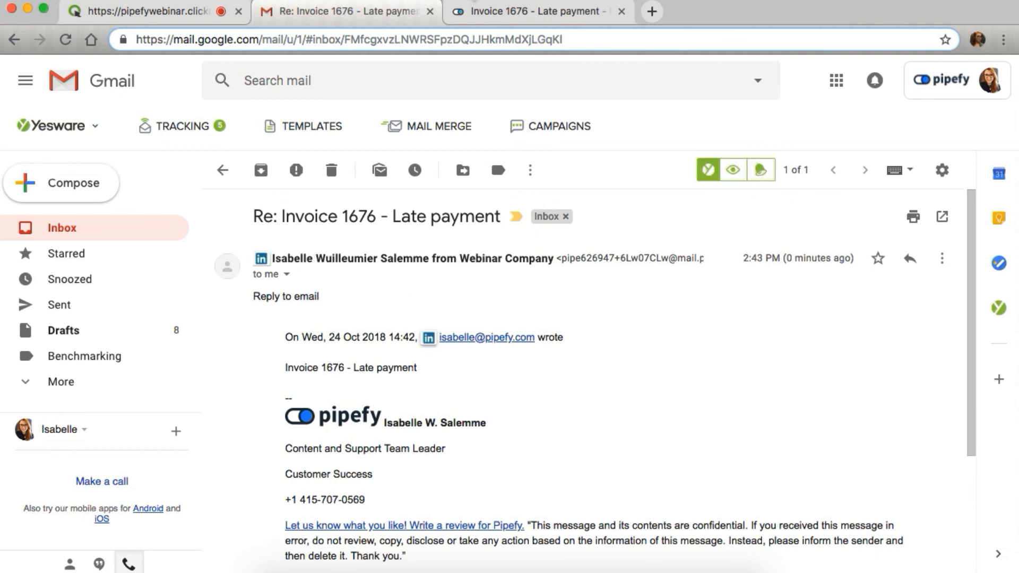
click(493, 16)
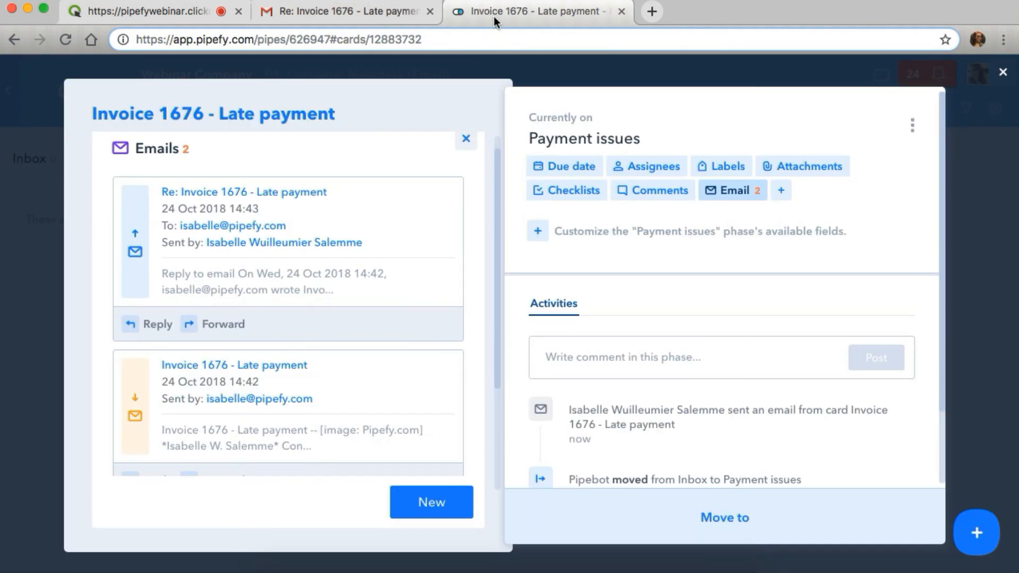